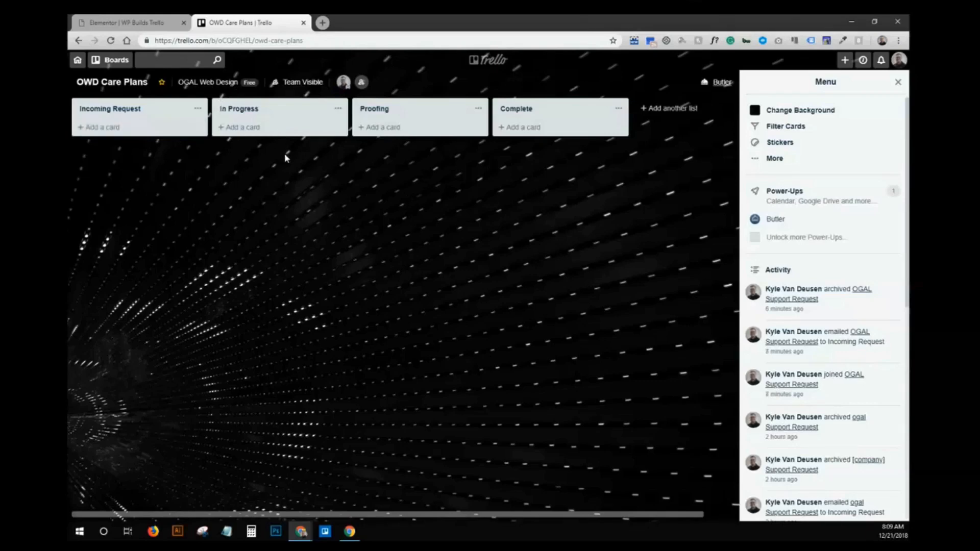
# - Place a Form widget below the Support Request heading with Name and Email each at 50% column width
pyautogui.click(153, 21)
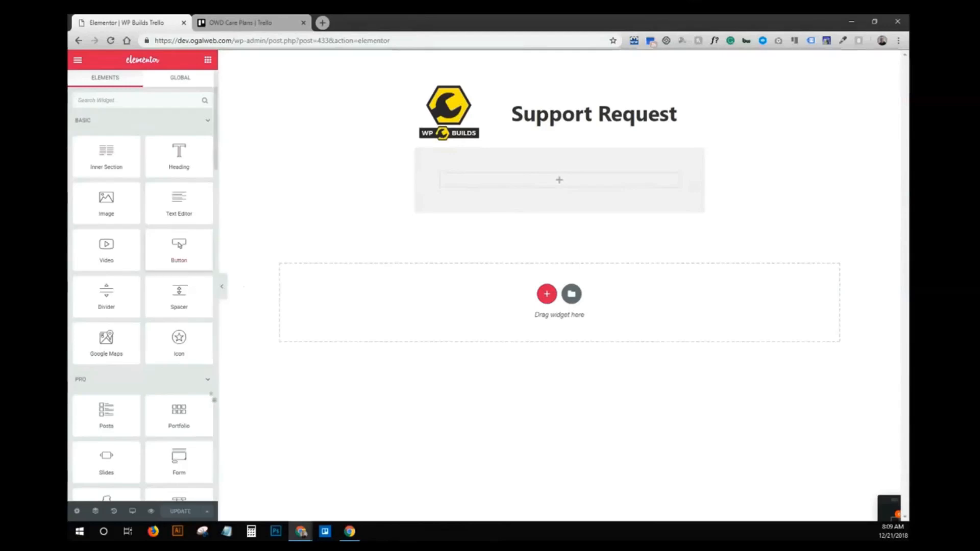
pyautogui.moveTo(181, 461); pyautogui.dragTo(560, 184)
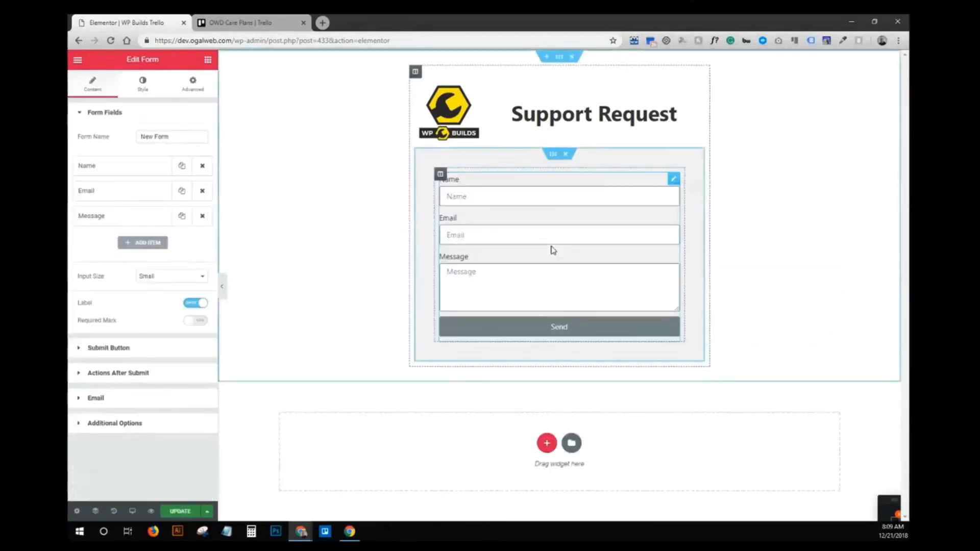
pyautogui.click(150, 166)
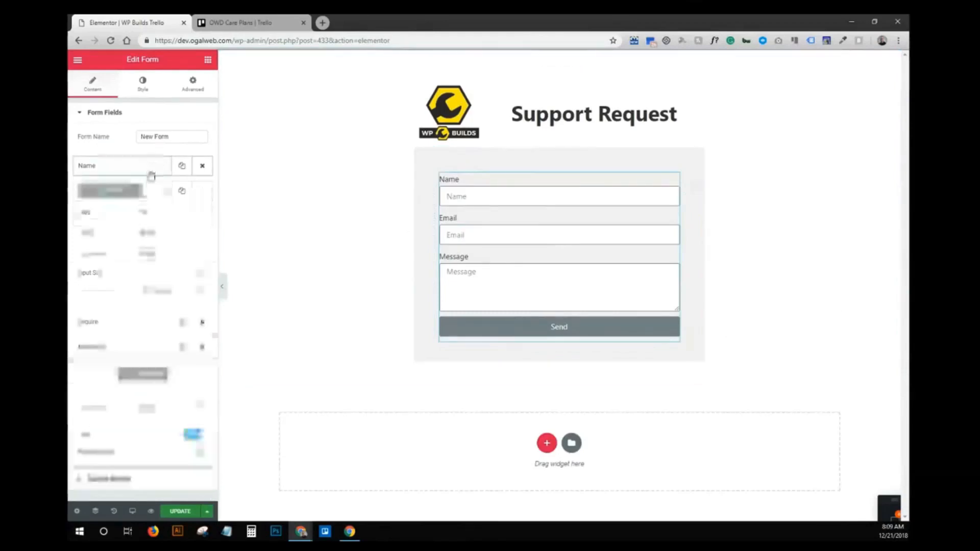
pyautogui.click(170, 294)
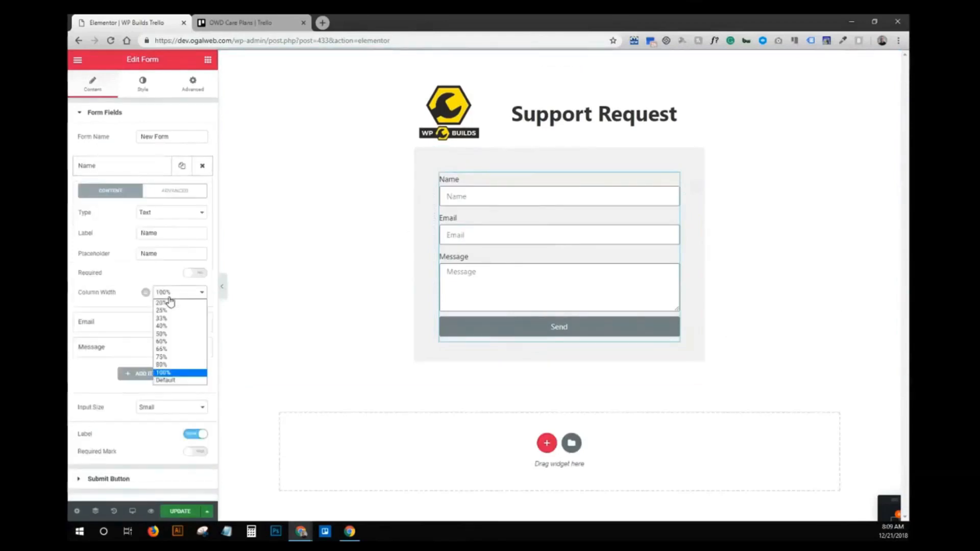
pyautogui.click(162, 334)
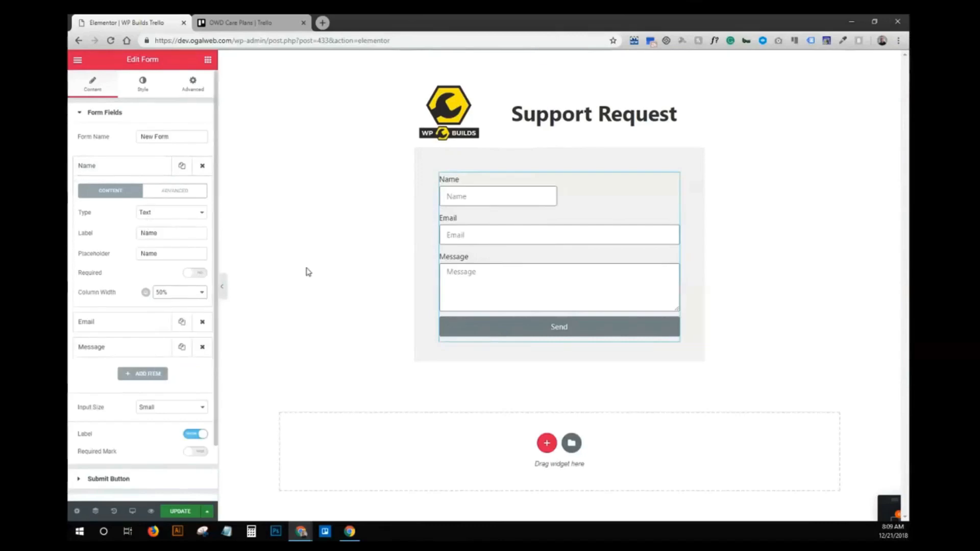
pyautogui.click(142, 168)
pyautogui.click(140, 193)
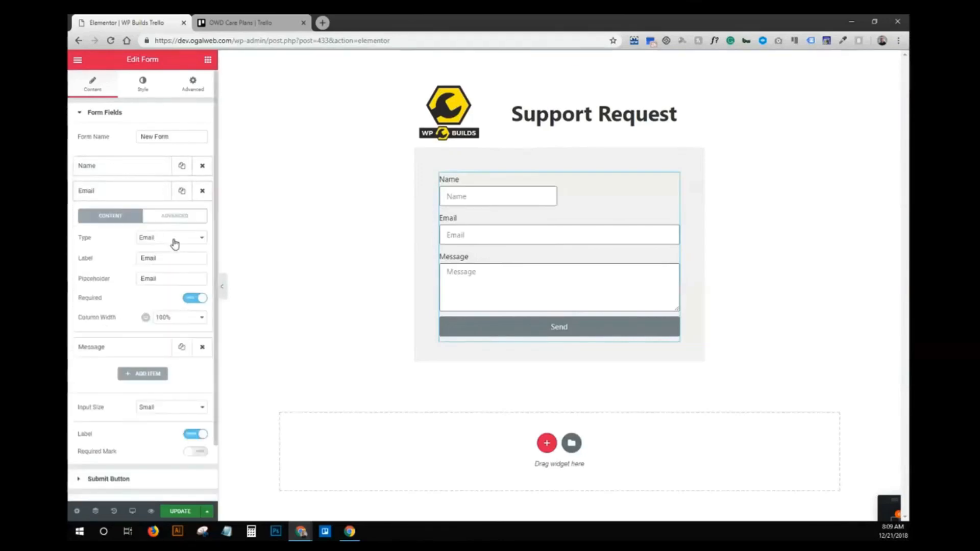
pyautogui.click(178, 319)
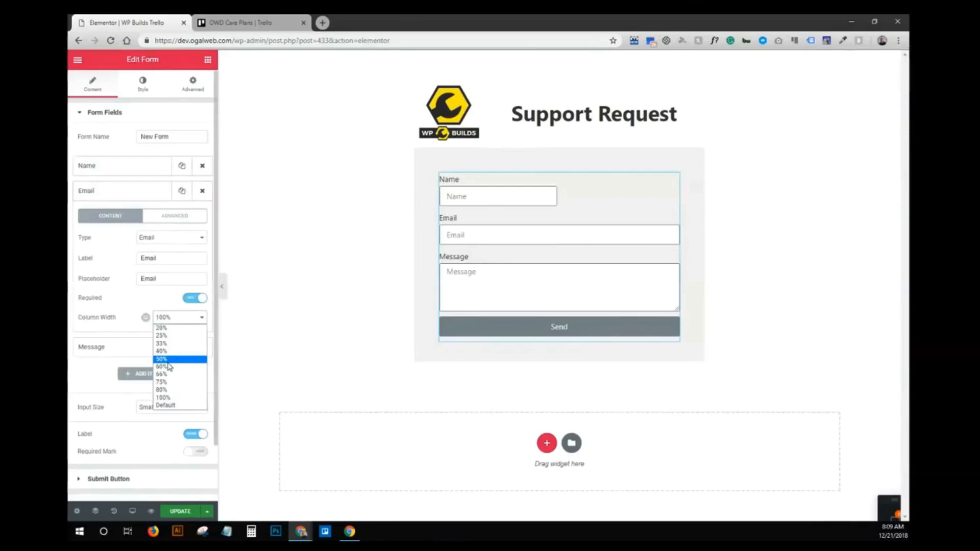
pyautogui.click(166, 360)
pyautogui.click(158, 192)
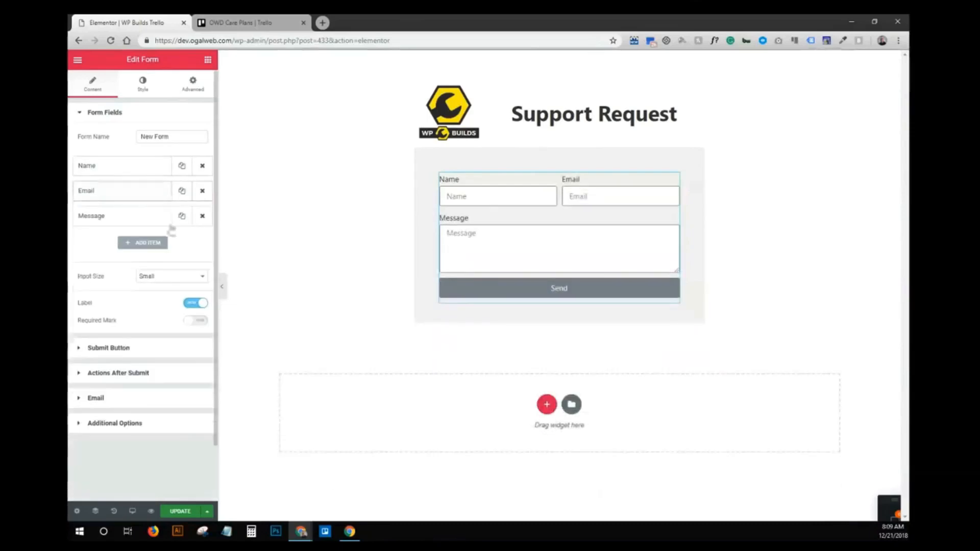
# - Relabel the Message field 'Requested Changes' with placeholder 'Tell us what you need...' and add a new field
pyautogui.click(146, 221)
pyautogui.moveTo(171, 284); pyautogui.dragTo(92, 285)
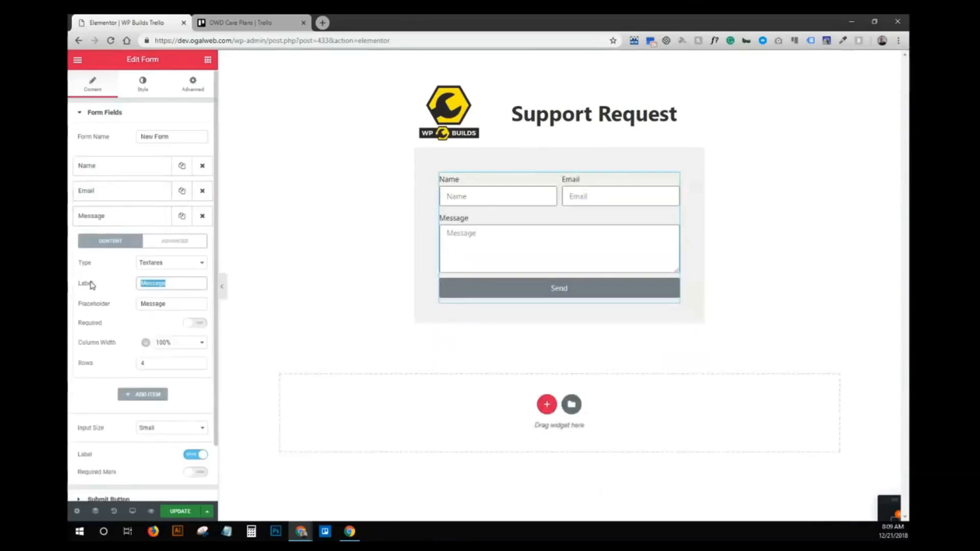
pyautogui.write('M')
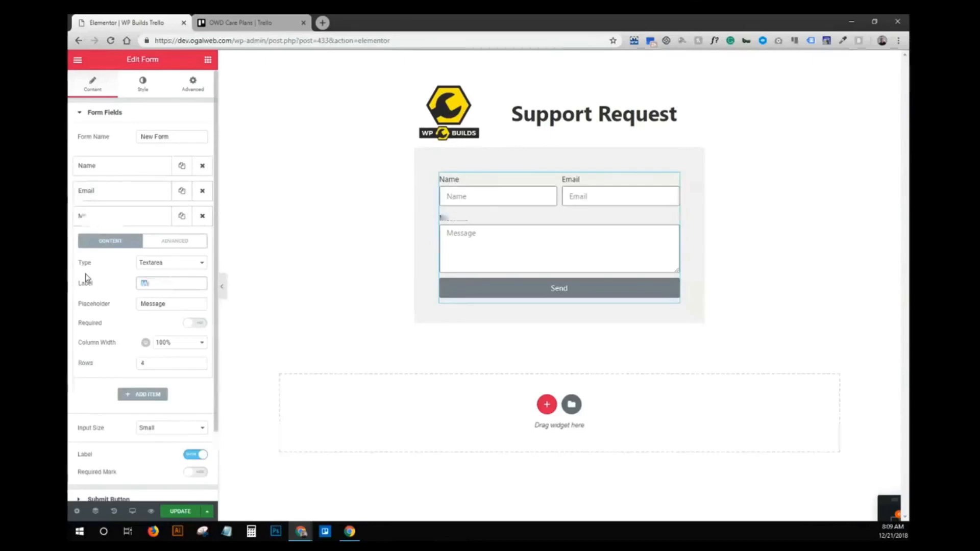
pyautogui.write('equested Changes')
pyautogui.press('Tab')
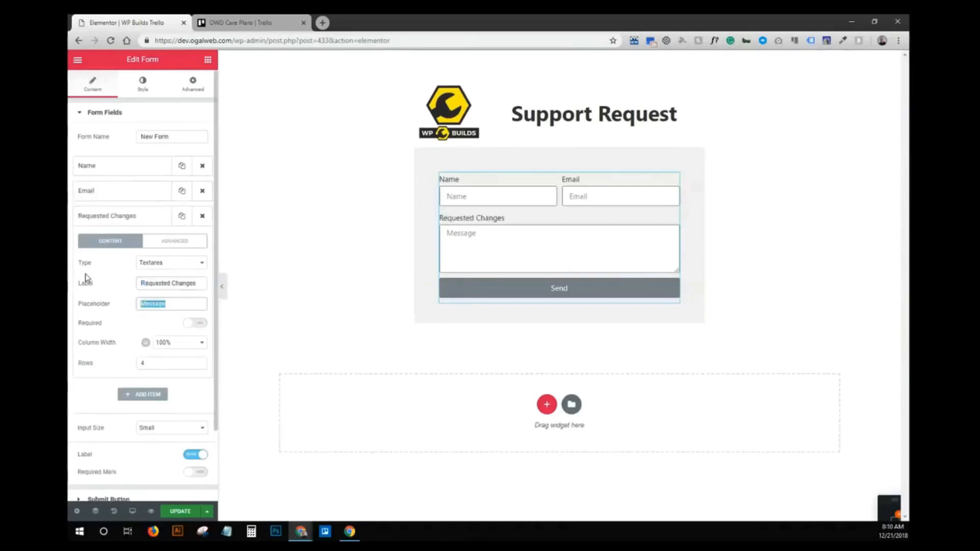
pyautogui.write('Tell us what you need...')
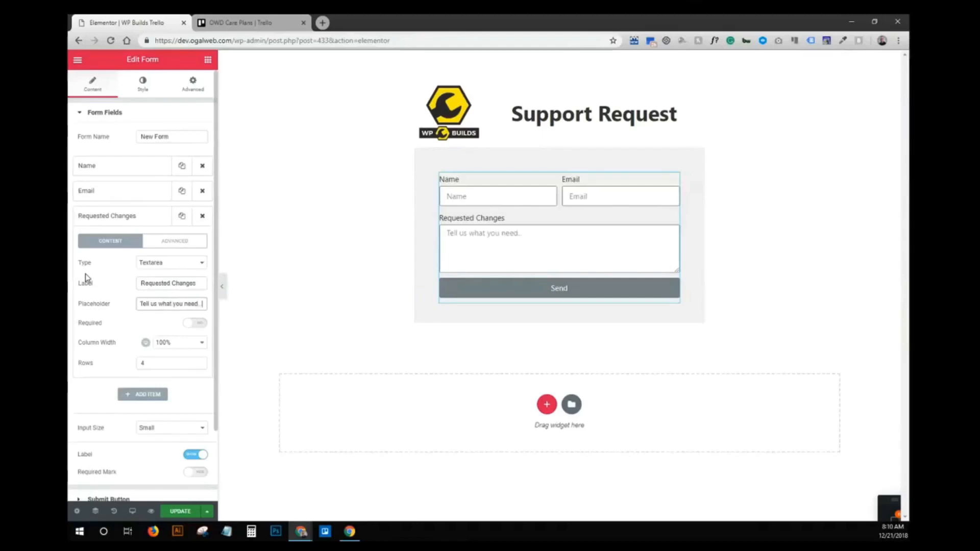
pyautogui.click(148, 220)
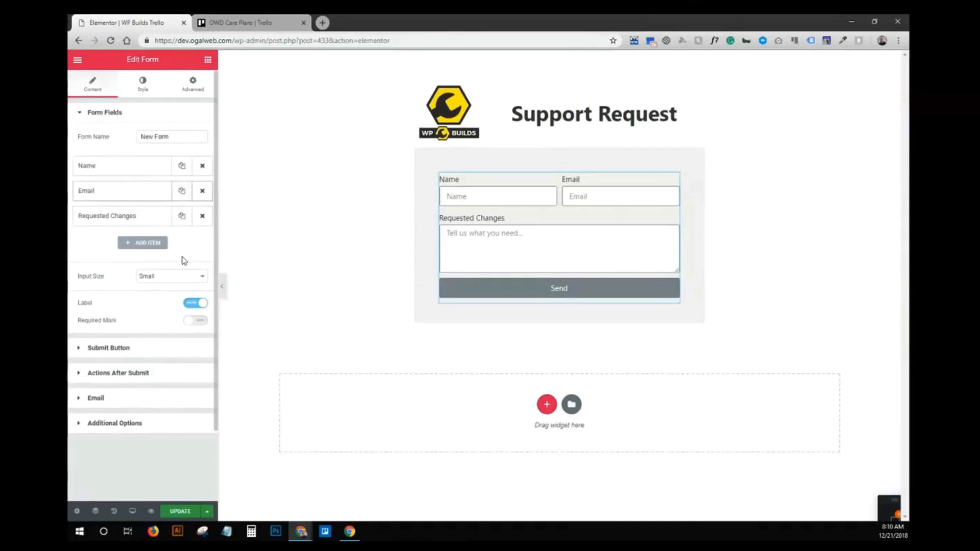
pyautogui.click(149, 244)
# - Move the new field above Requested Changes and set its label and placeholder to 'Company Name'
pyautogui.moveTo(140, 242); pyautogui.dragTo(140, 214)
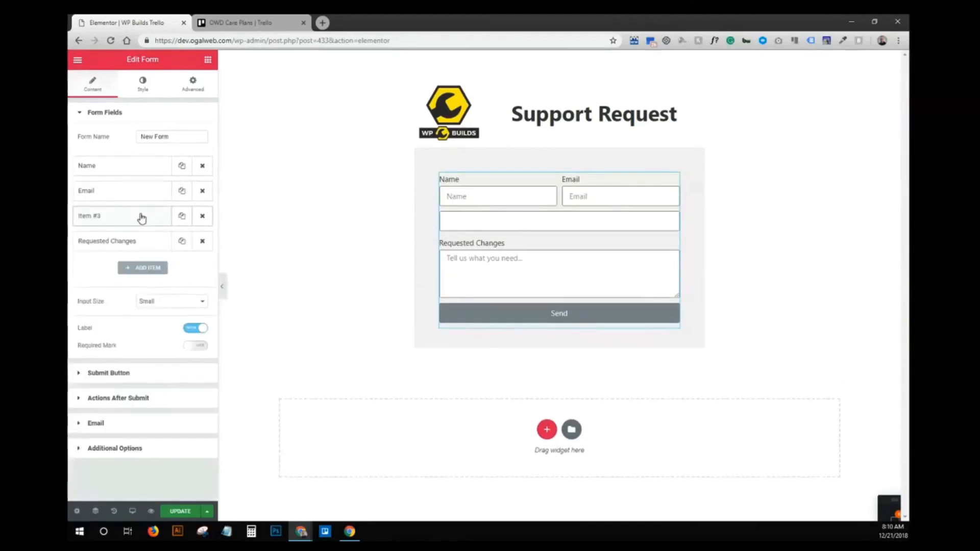
pyautogui.click(142, 219)
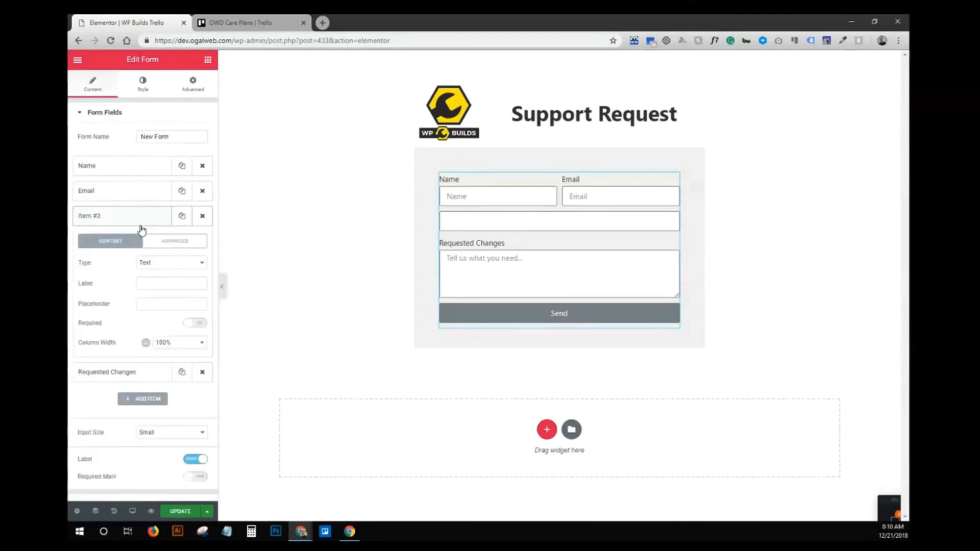
pyautogui.click(162, 283)
pyautogui.write('Company name')
pyautogui.press('Tab')
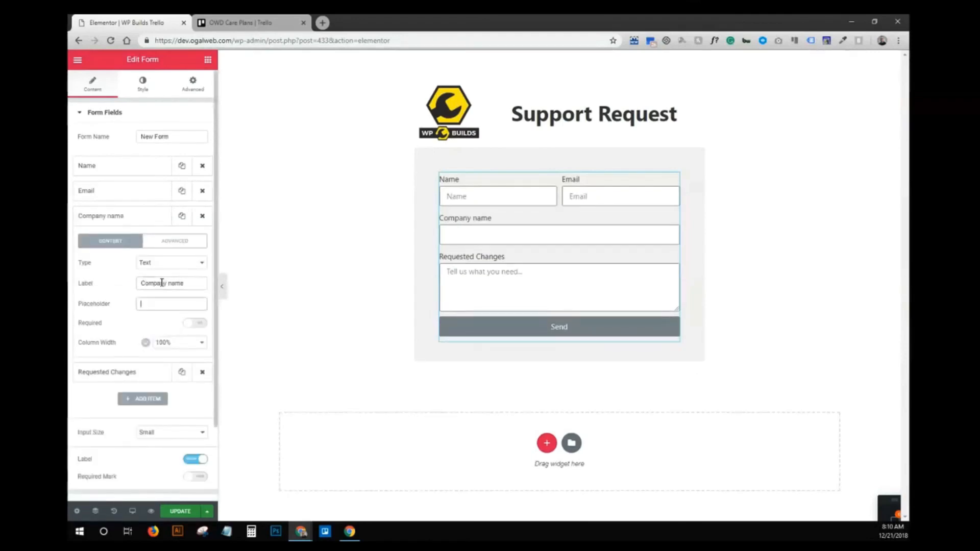
pyautogui.click(170, 283)
pyautogui.write('N')
pyautogui.click(164, 304)
pyautogui.write('Company Name')
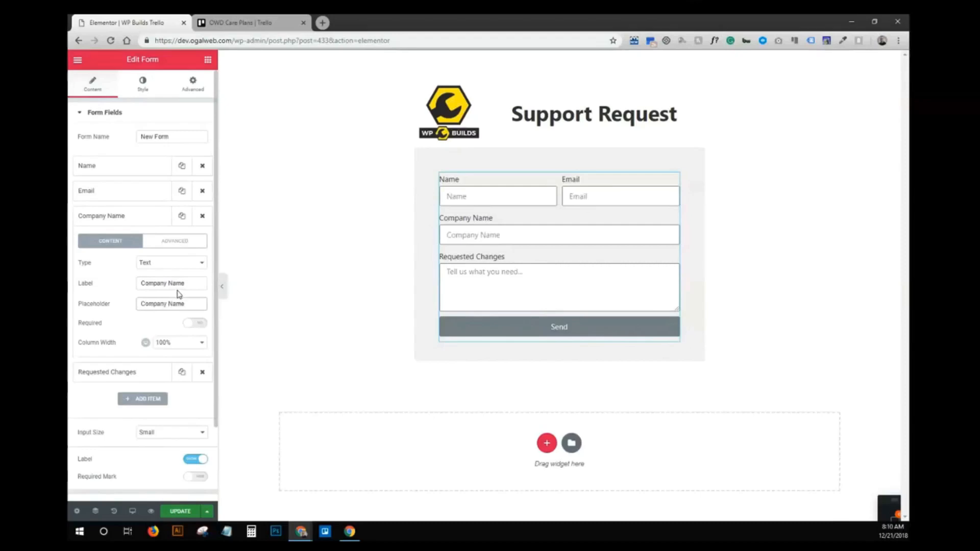
# - Set the Company Name field's Custom ID to 'company' under Advanced
pyautogui.click(175, 247)
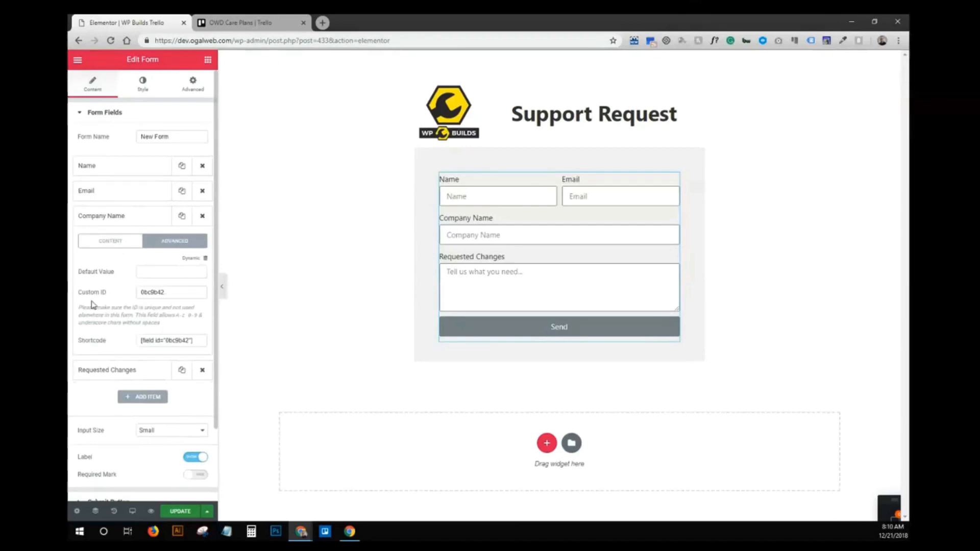
pyautogui.doubleClick(184, 293)
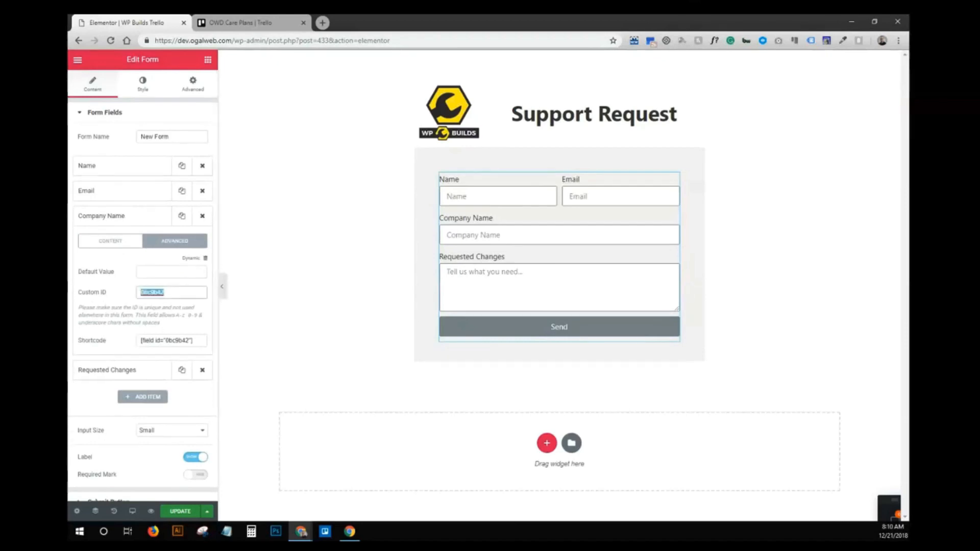
pyautogui.write('company name')
pyautogui.moveTo(167, 293); pyautogui.dragTo(189, 292)
pyautogui.press('BackSpace')
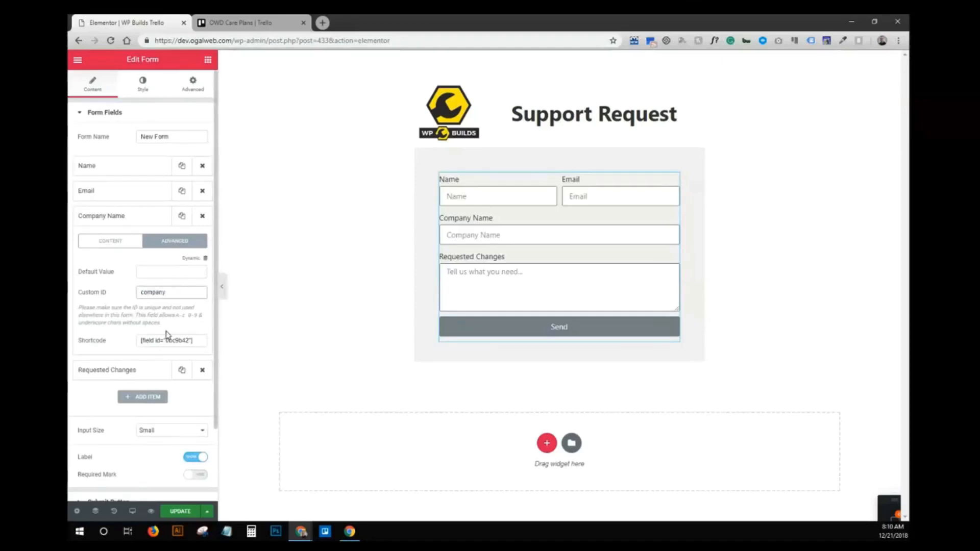
pyautogui.click(129, 221)
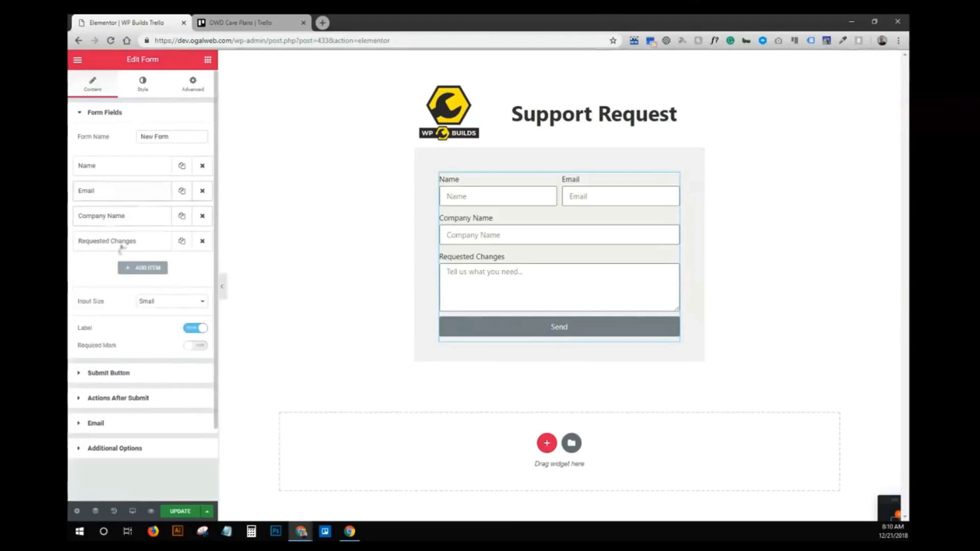
# - Add a Radio field 'Is this urgent?' with options 'Yes | #urgent' and 'No | #not_urgent'
pyautogui.click(137, 273)
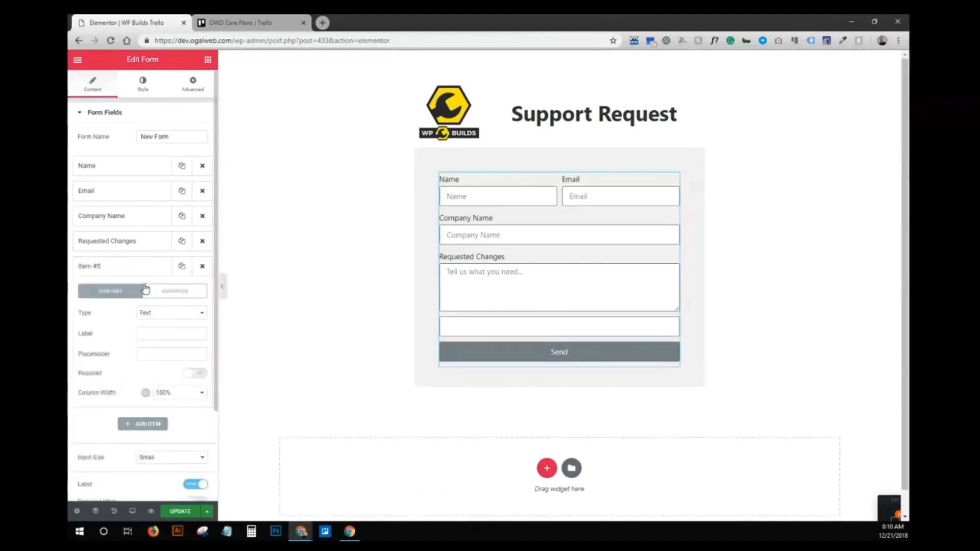
pyautogui.click(148, 313)
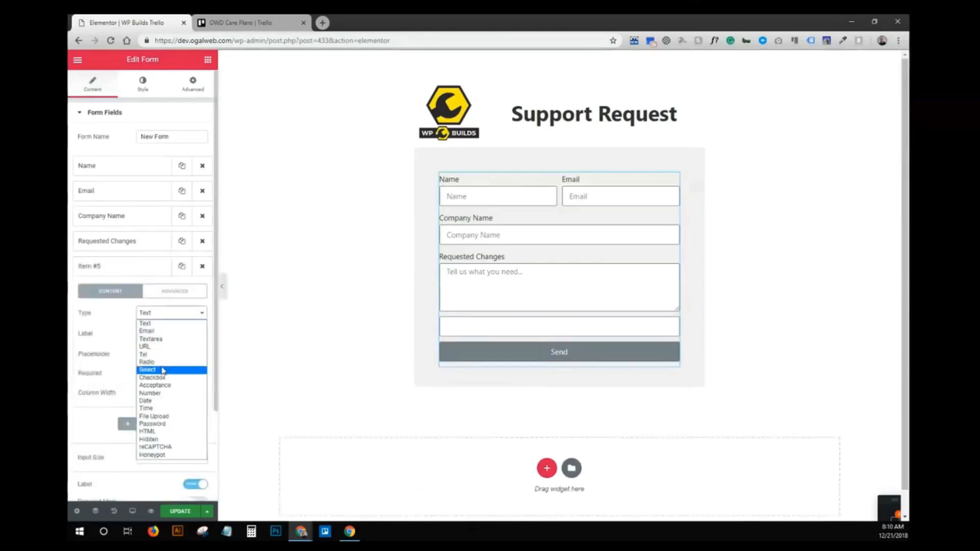
pyautogui.click(147, 362)
pyautogui.click(156, 332)
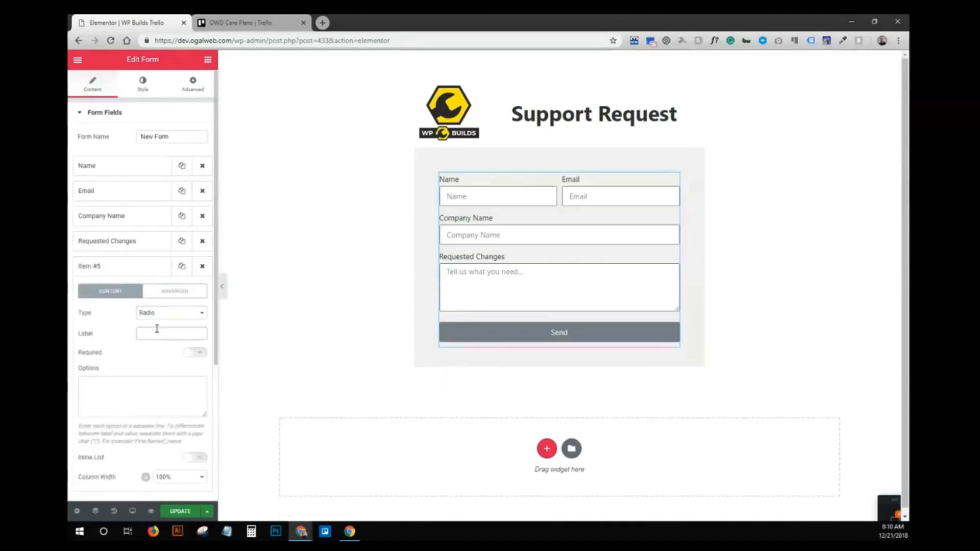
pyautogui.write('Is this urgen')
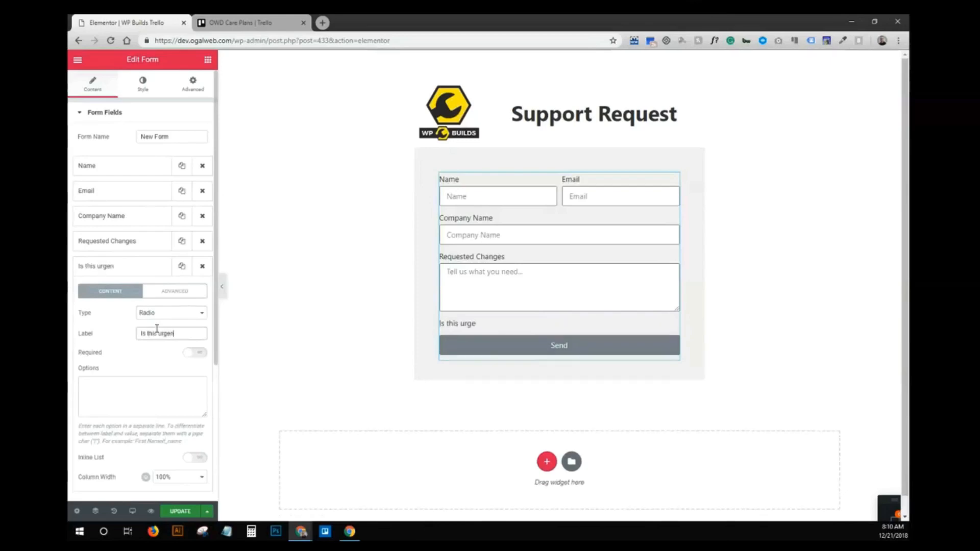
pyautogui.write('t?')
pyautogui.click(176, 384)
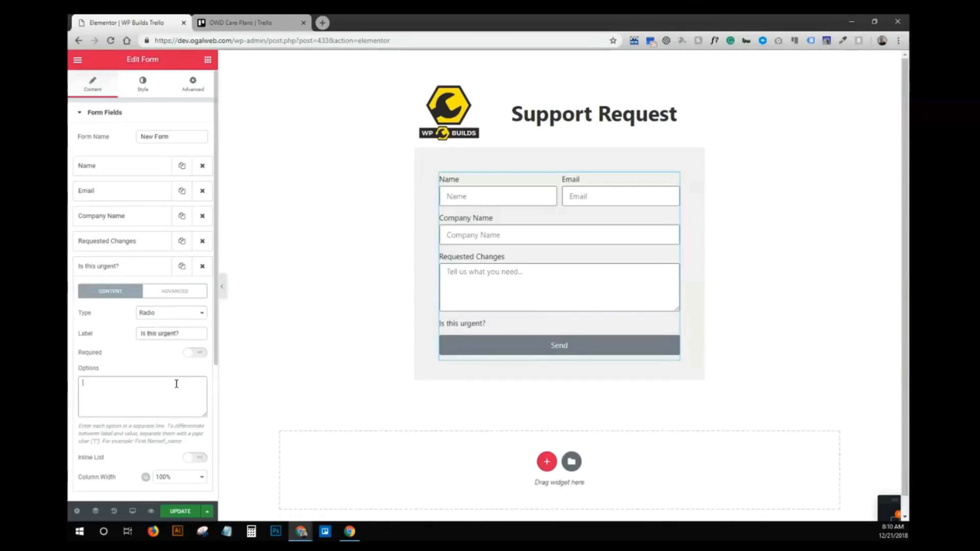
pyautogui.write('Yes')
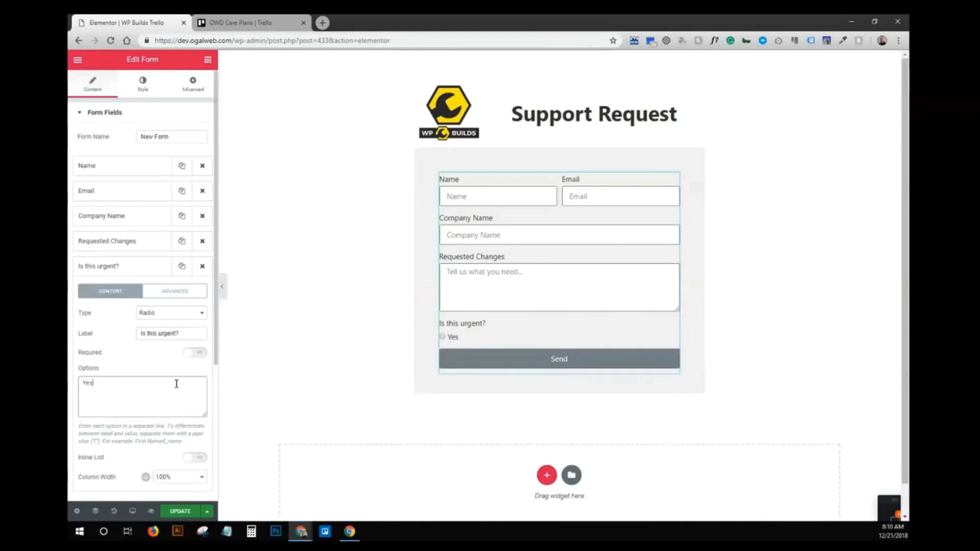
pyautogui.write(' |#urgent')
pyautogui.press('Return')
pyautogui.write('No | #not')
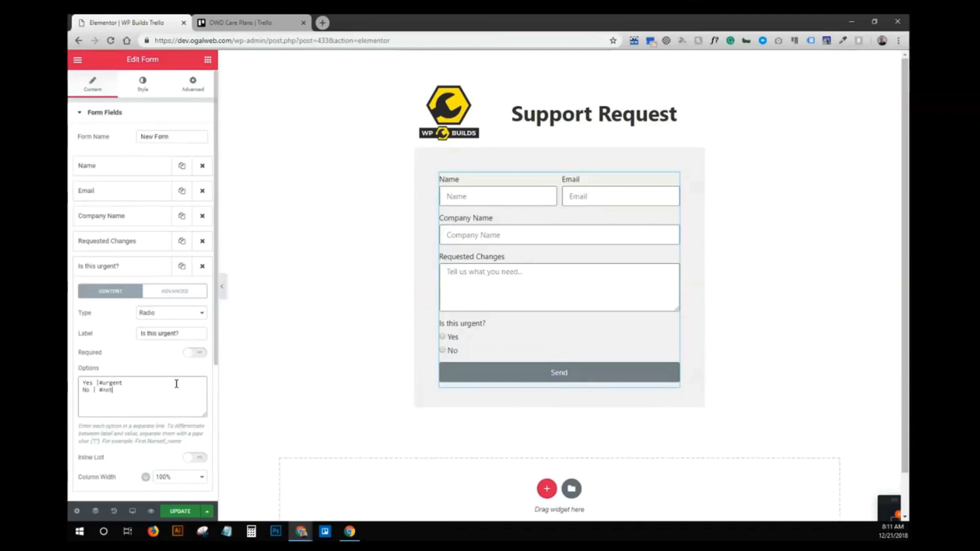
pyautogui.write('_urgent')
pyautogui.click(99, 383)
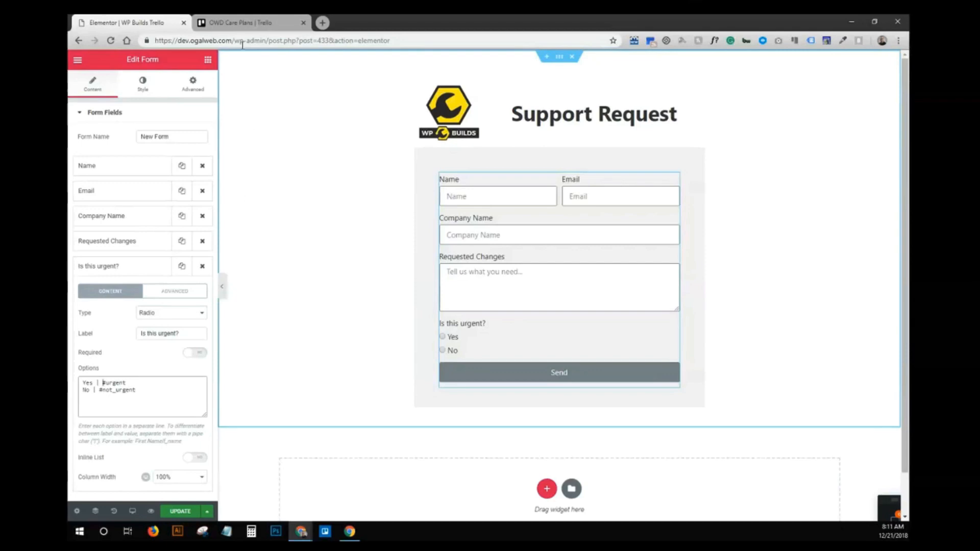
pyautogui.click(248, 24)
# - Add a card named 'test' to the Incoming Request list
pyautogui.click(198, 108)
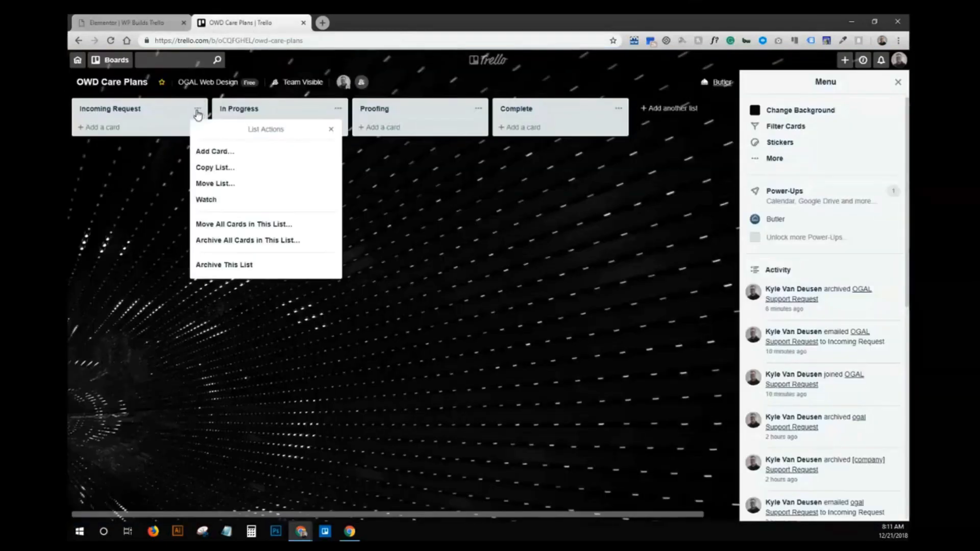
pyautogui.click(151, 128)
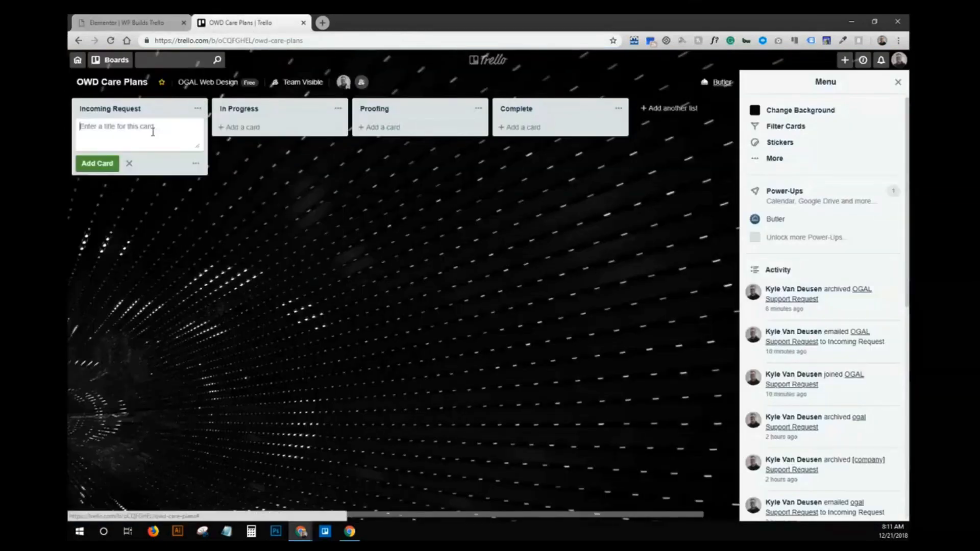
pyautogui.write('test')
pyautogui.click(110, 163)
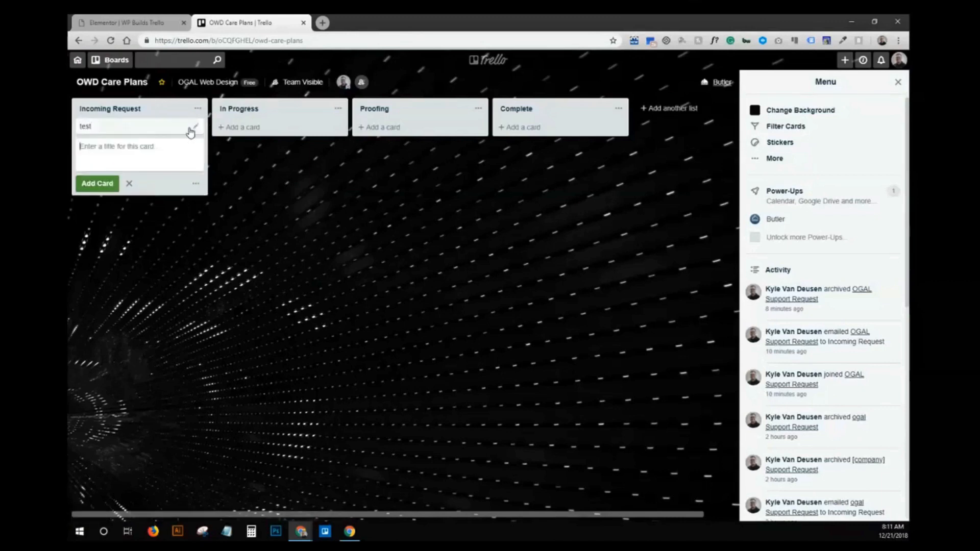
# - Check that the board's labels include URGENT and NOT_URGENT, then archive the test card
pyautogui.click(201, 126)
pyautogui.click(226, 127)
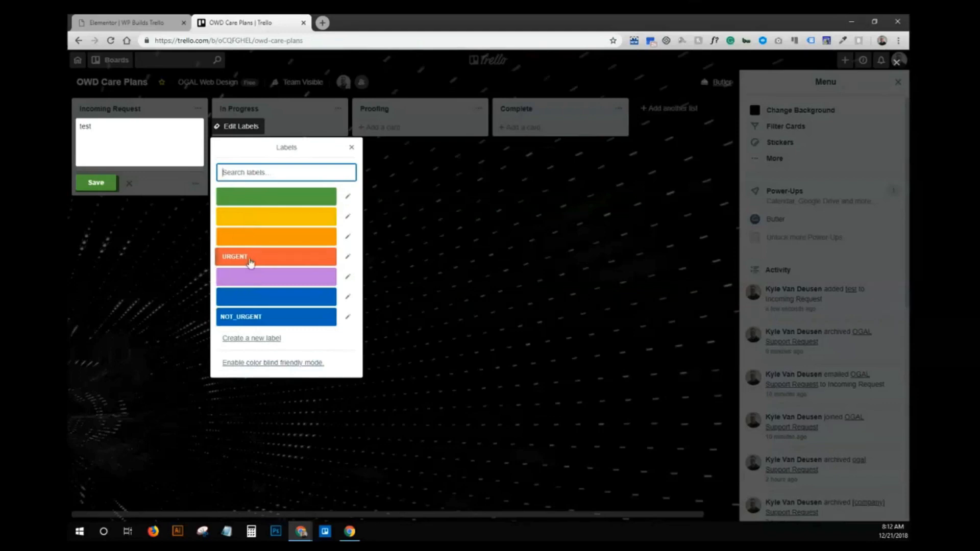
pyautogui.click(96, 183)
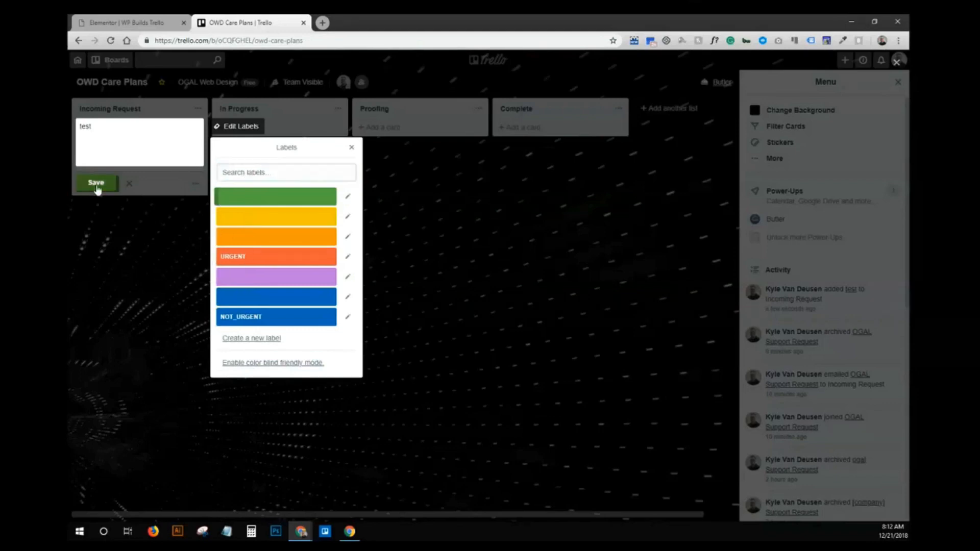
pyautogui.click(191, 126)
pyautogui.click(239, 218)
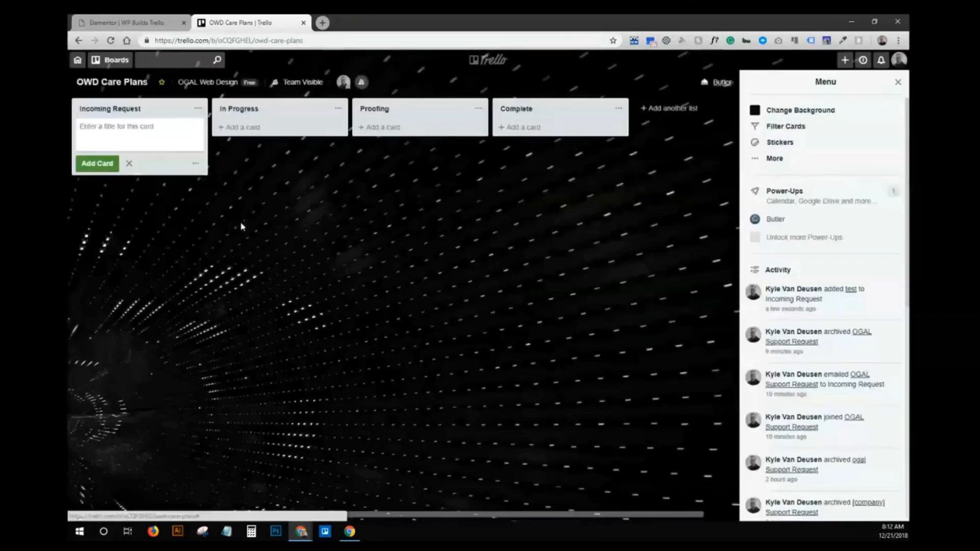
pyautogui.click(128, 22)
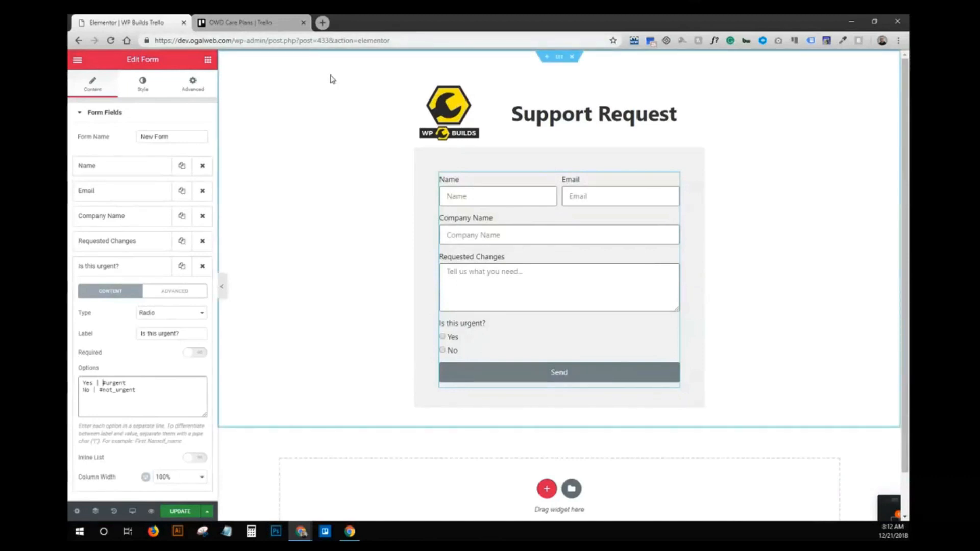
pyautogui.click(258, 22)
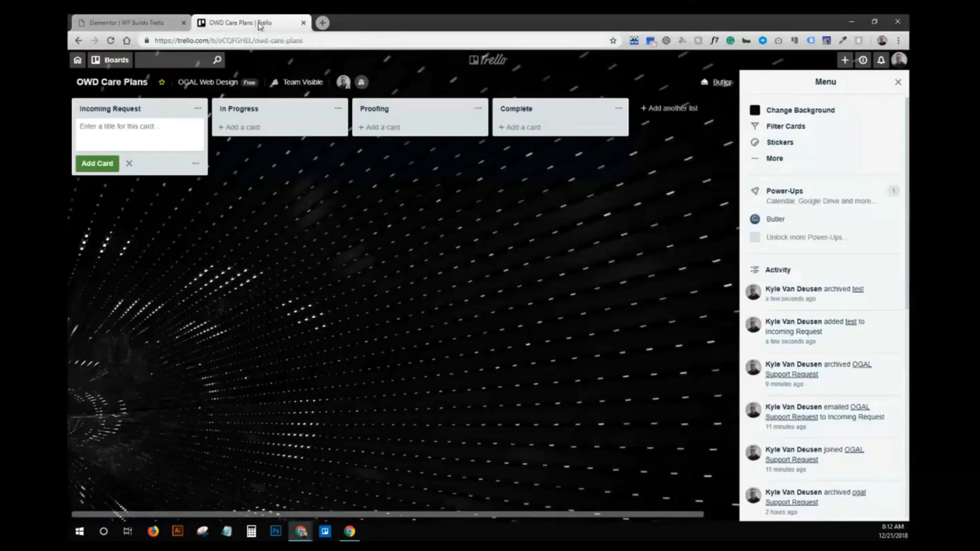
# - Open the board's Email-to-board Settings and copy the board's email address
pyautogui.click(902, 85)
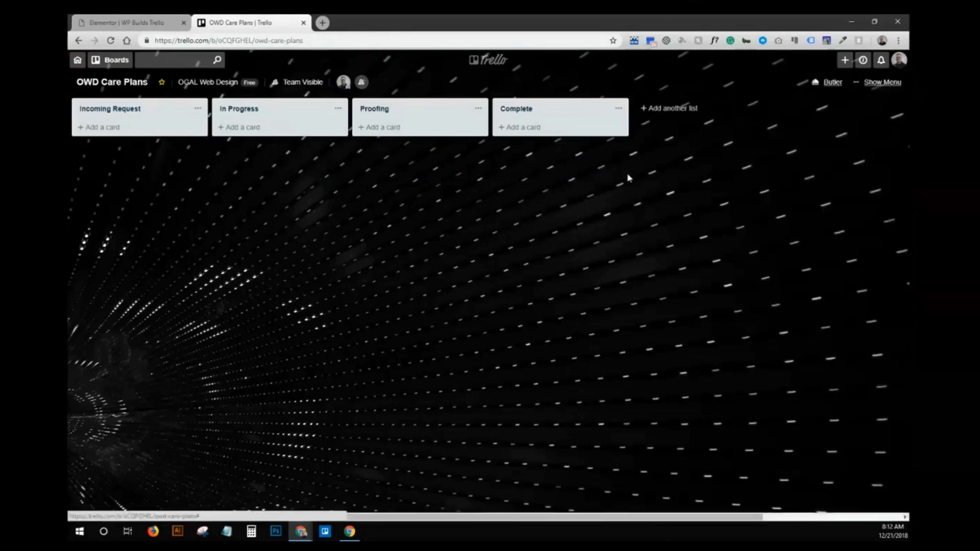
pyautogui.click(876, 83)
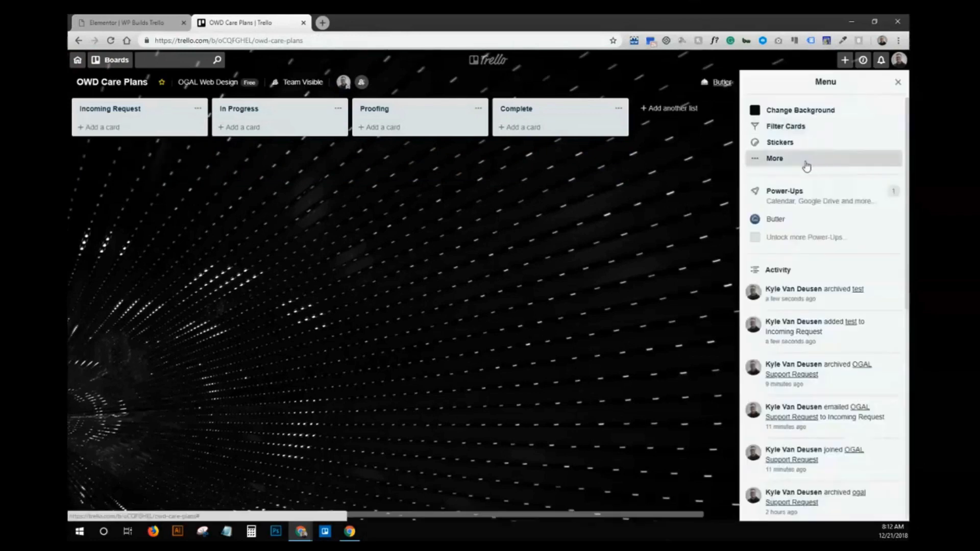
pyautogui.click(805, 159)
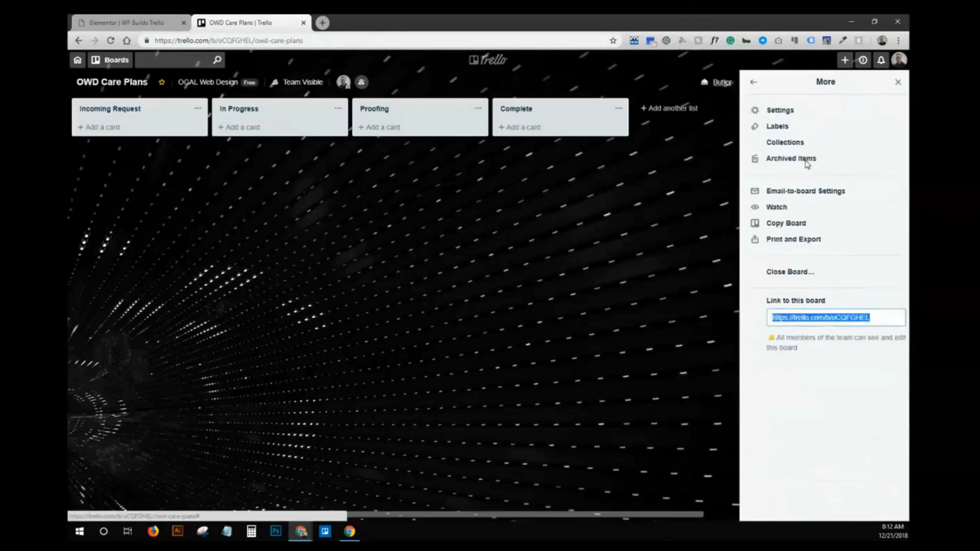
pyautogui.click(781, 196)
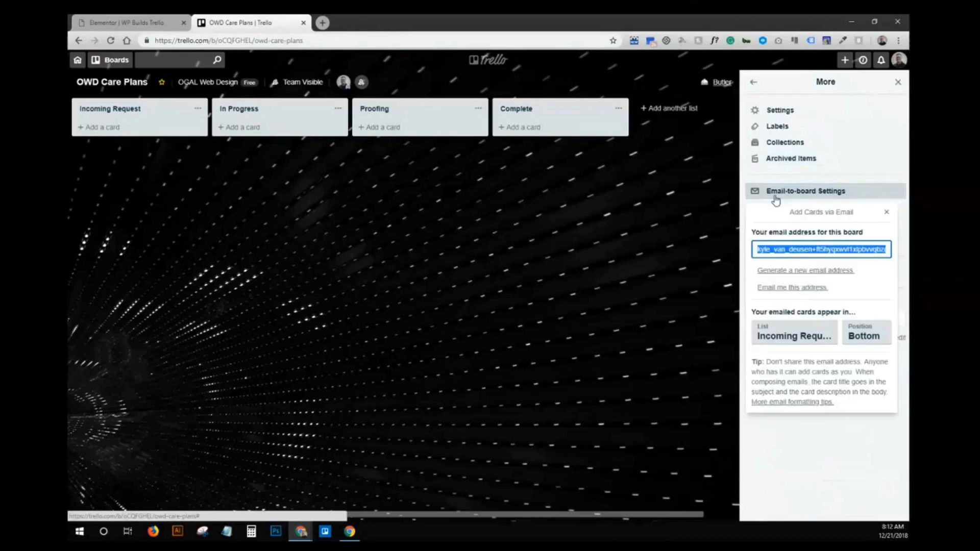
pyautogui.rightClick(794, 249)
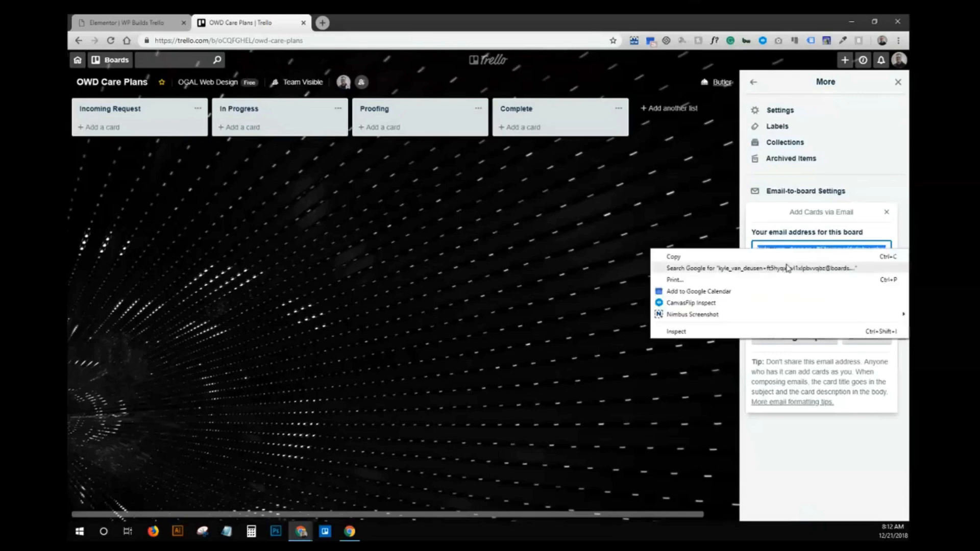
pyautogui.click(783, 260)
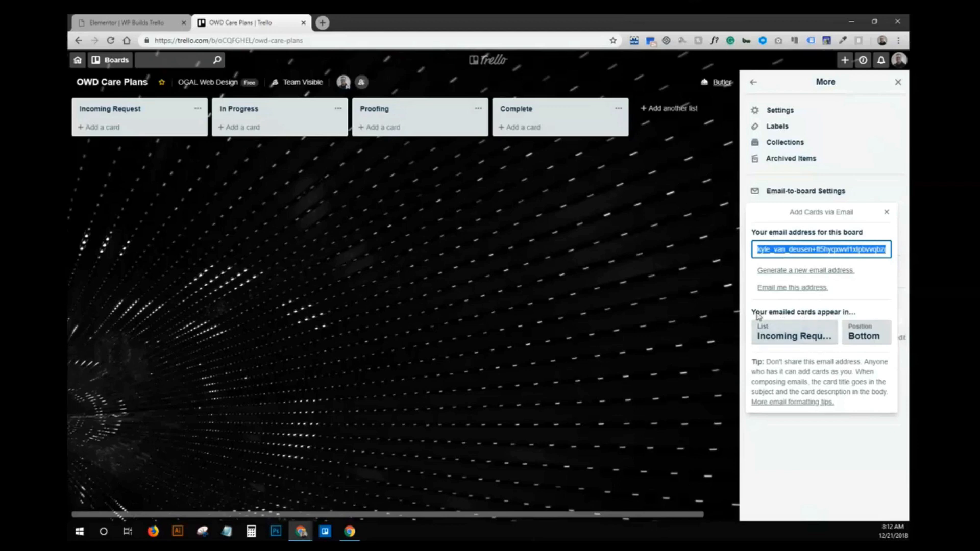
# - Keep Incoming Request as the list for emailed cards, recopy the address, and return to Elementor
pyautogui.click(814, 336)
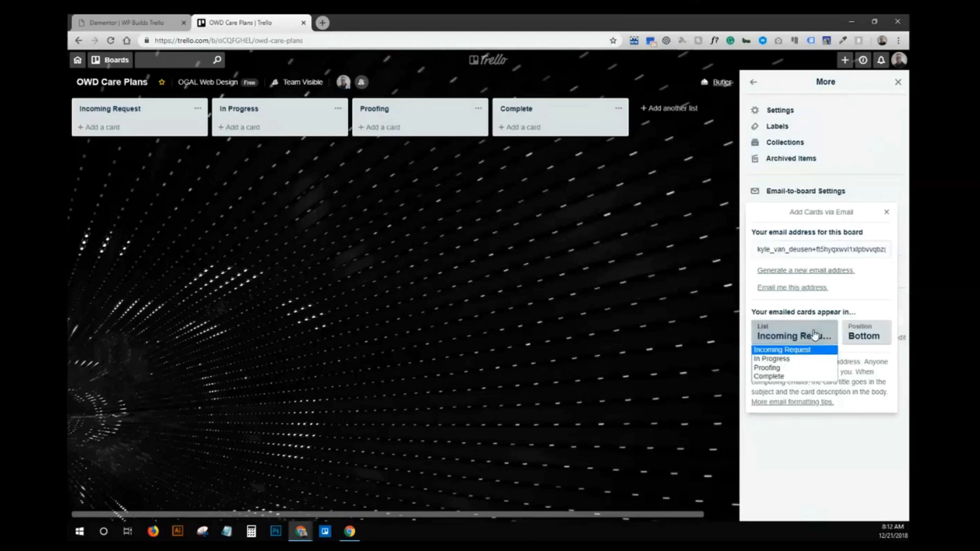
pyautogui.click(804, 352)
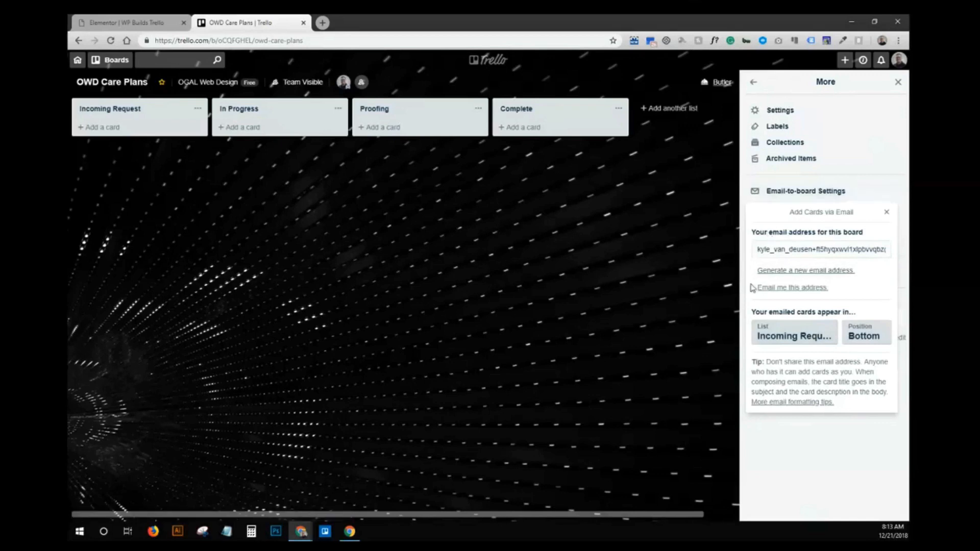
pyautogui.rightClick(799, 250)
pyautogui.click(674, 257)
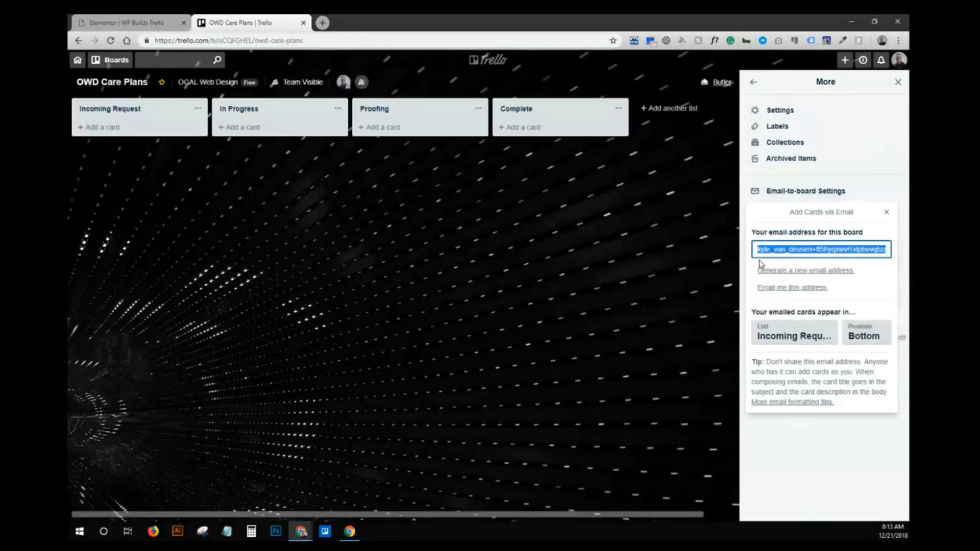
pyautogui.click(128, 22)
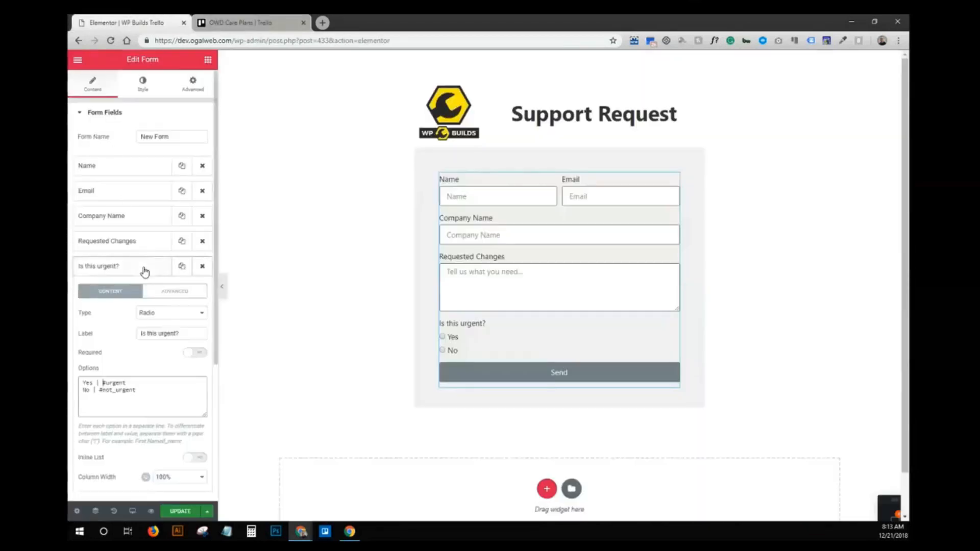
pyautogui.click(143, 269)
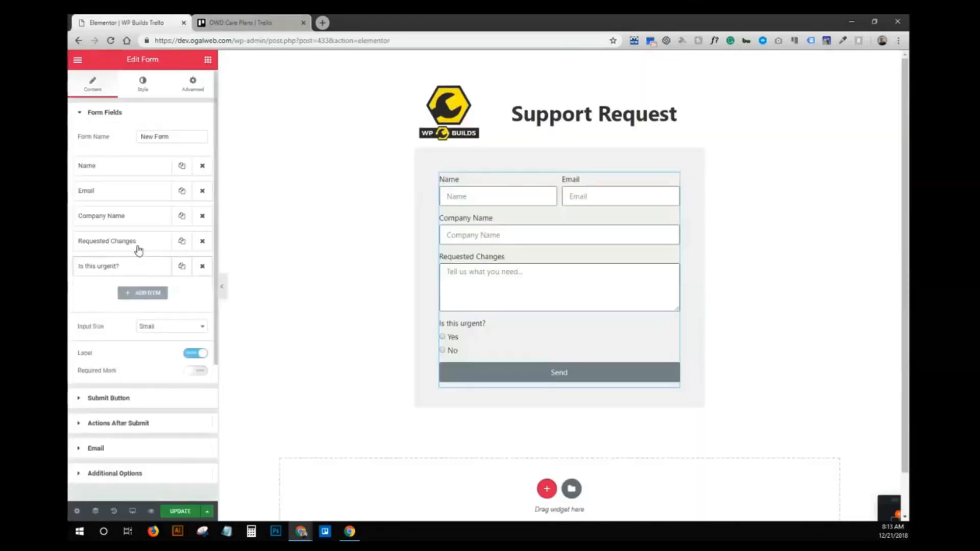
# - Replace the form Email's To address with the pasted Trello board address
pyautogui.click(121, 449)
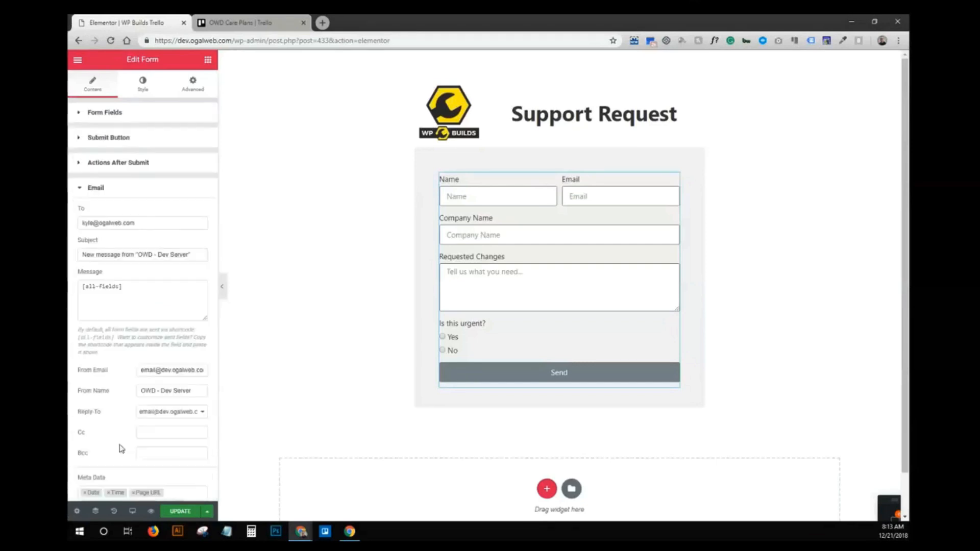
pyautogui.tripleClick(147, 223)
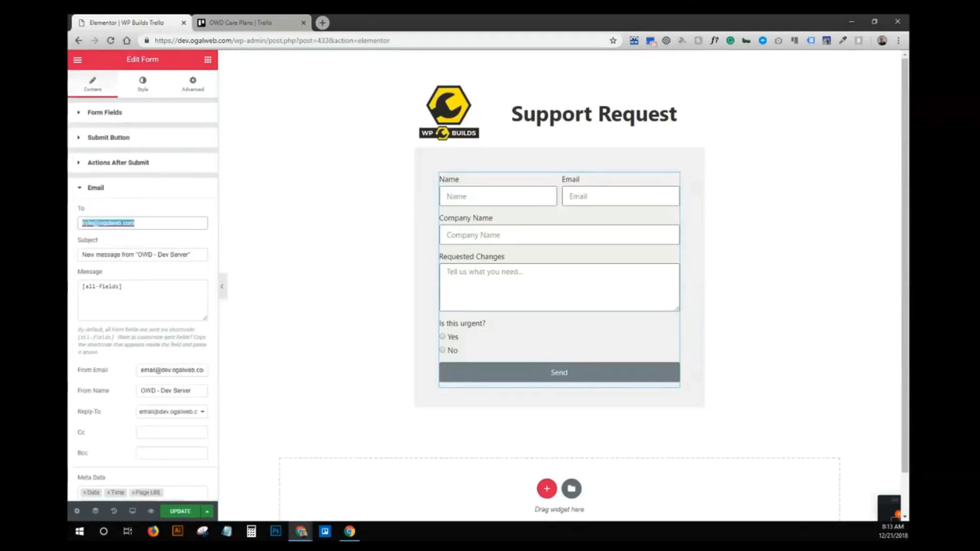
pyautogui.hotkey('ctrl', 'v')
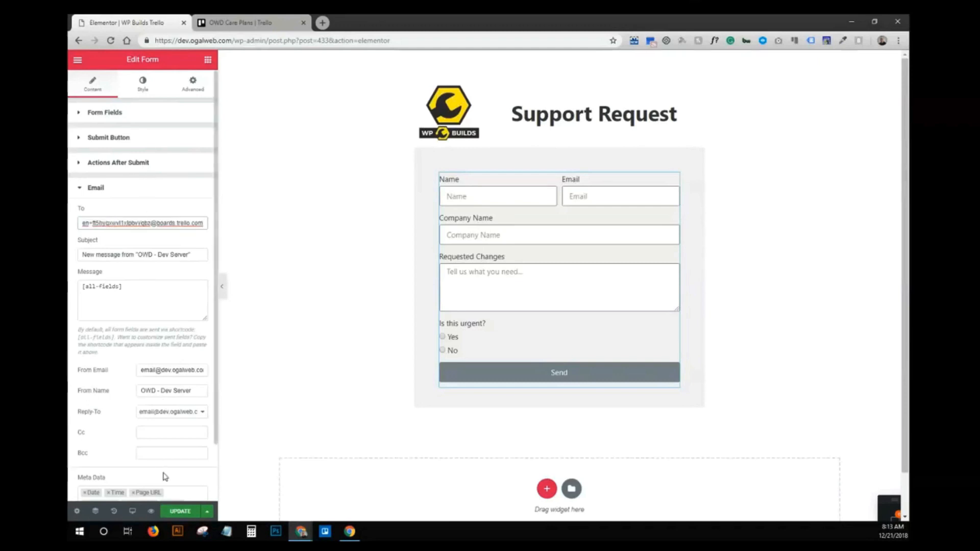
pyautogui.click(136, 124)
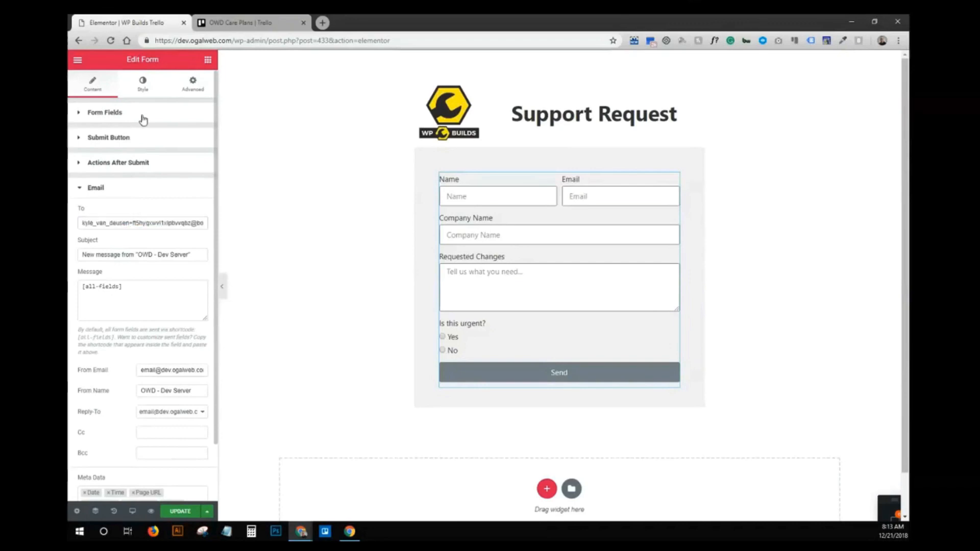
# - Confirm the Company Name field's Custom ID is 'company', then go back to the Email settings
pyautogui.click(146, 122)
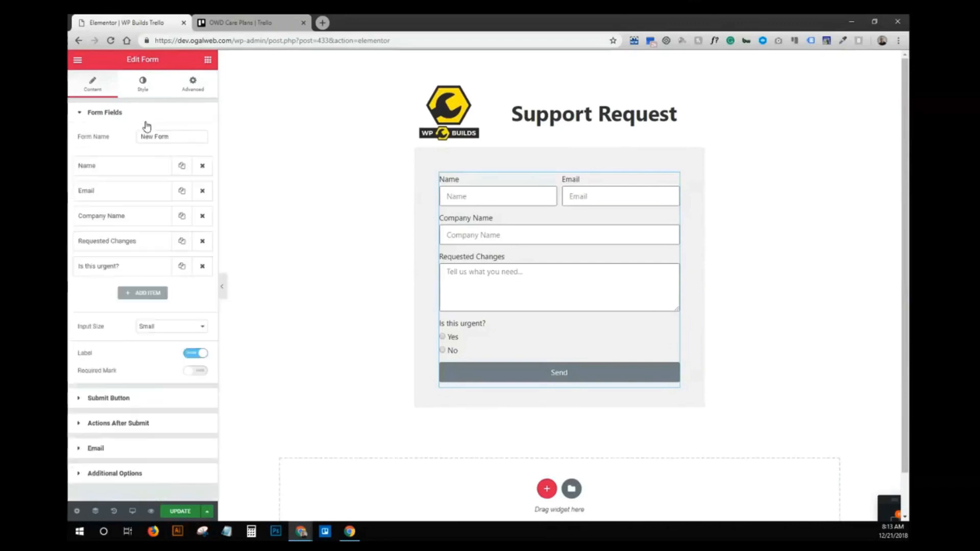
pyautogui.click(147, 225)
pyautogui.click(179, 247)
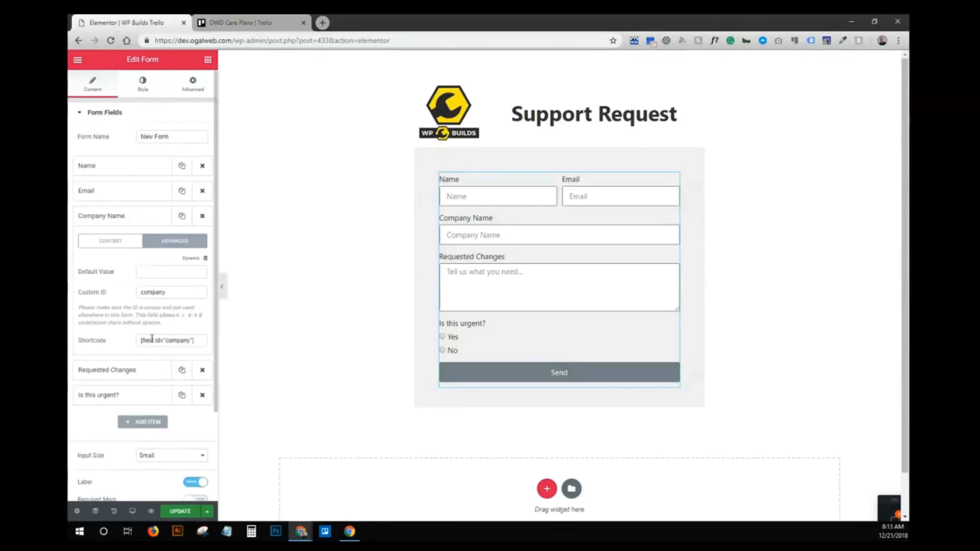
pyautogui.click(118, 224)
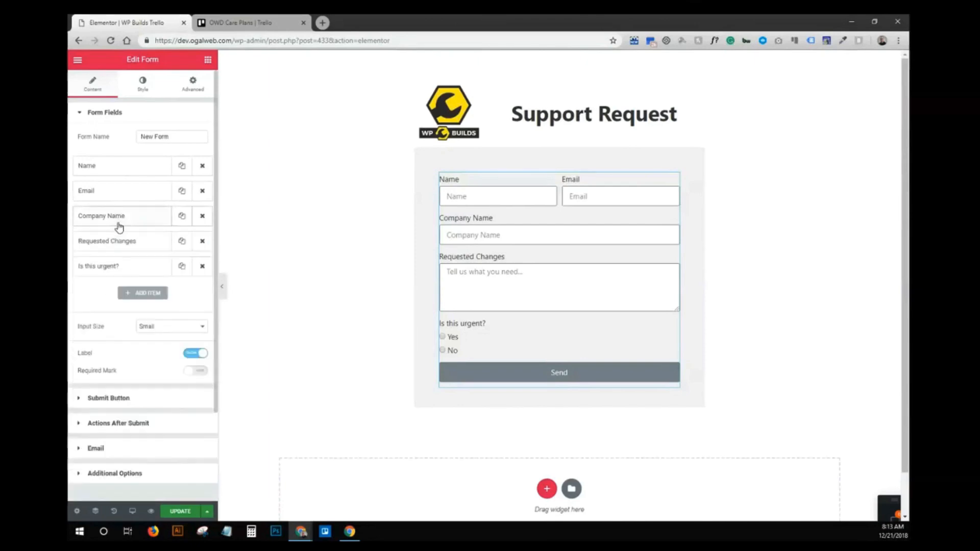
pyautogui.click(127, 453)
pyautogui.scroll(-1, 163, 371)
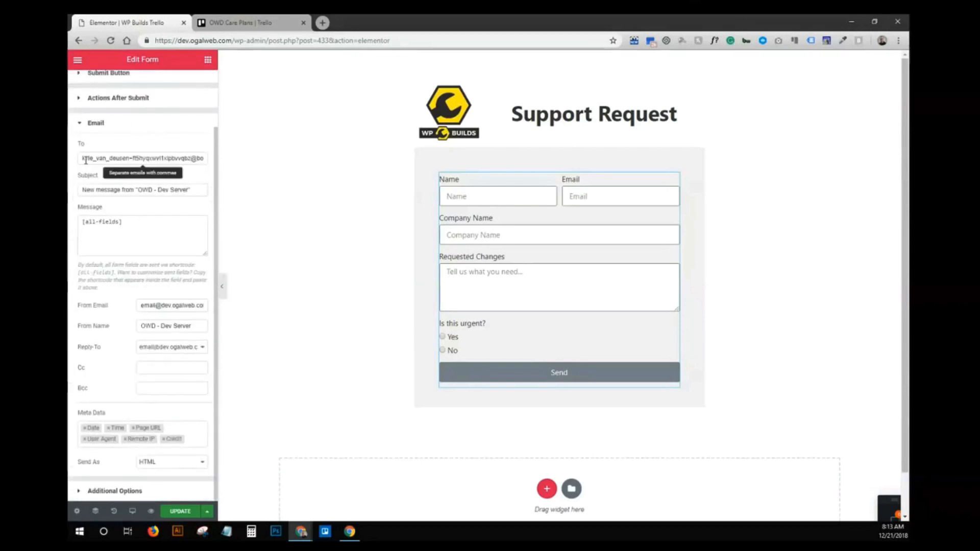
# - Set the email Subject to '[company] Support Request' and remove Credit from the Meta Data
pyautogui.moveTo(96, 160); pyautogui.dragTo(169, 155)
pyautogui.click(169, 156)
pyautogui.click(142, 206)
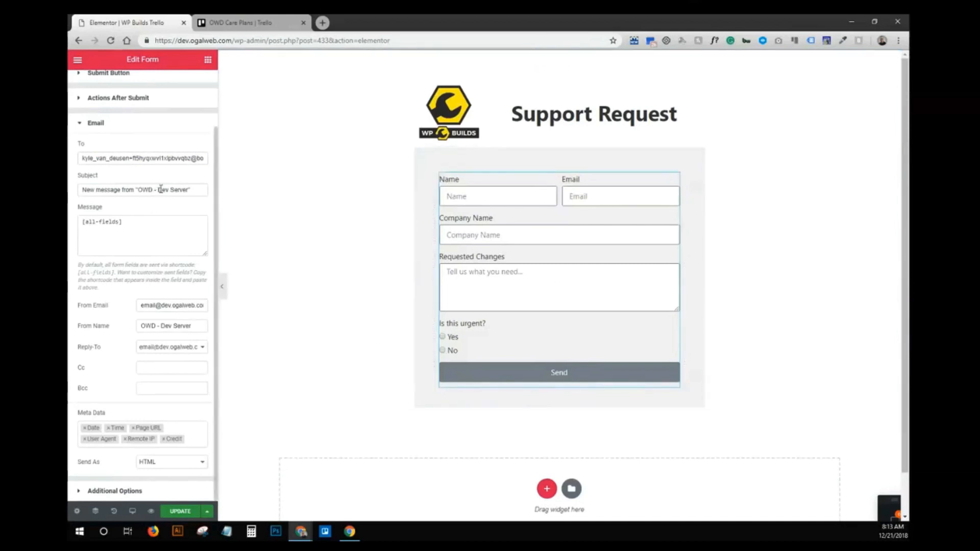
pyautogui.tripleClick(99, 190)
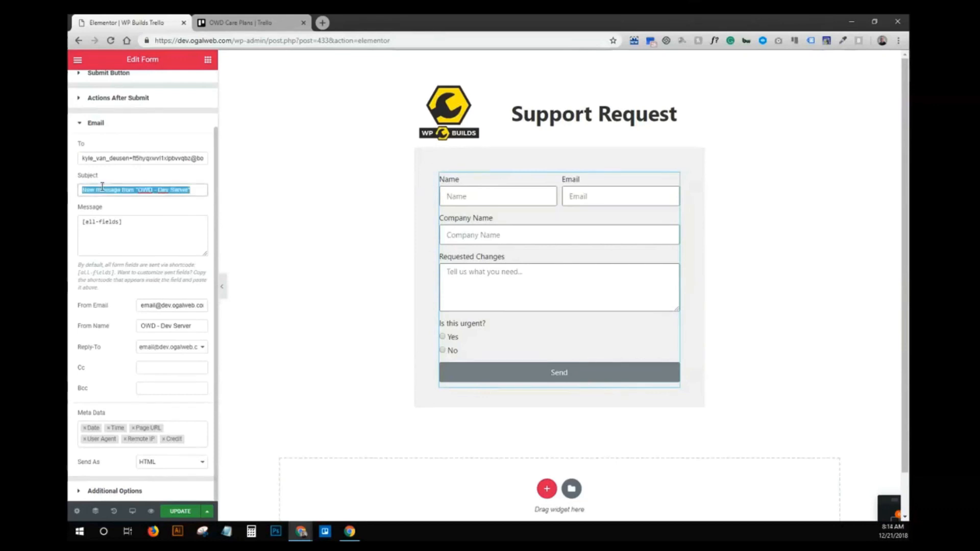
pyautogui.write('[company]')
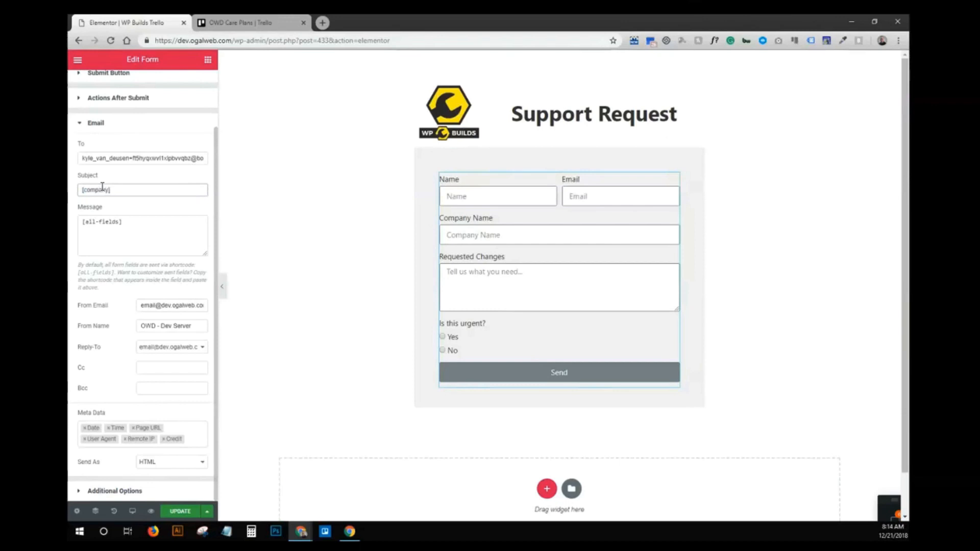
pyautogui.write(' Support Request')
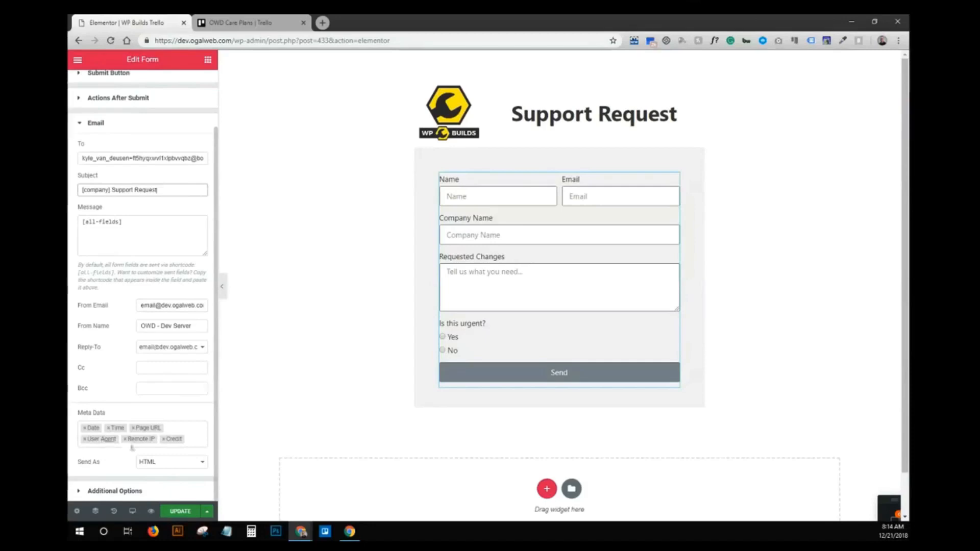
pyautogui.click(163, 439)
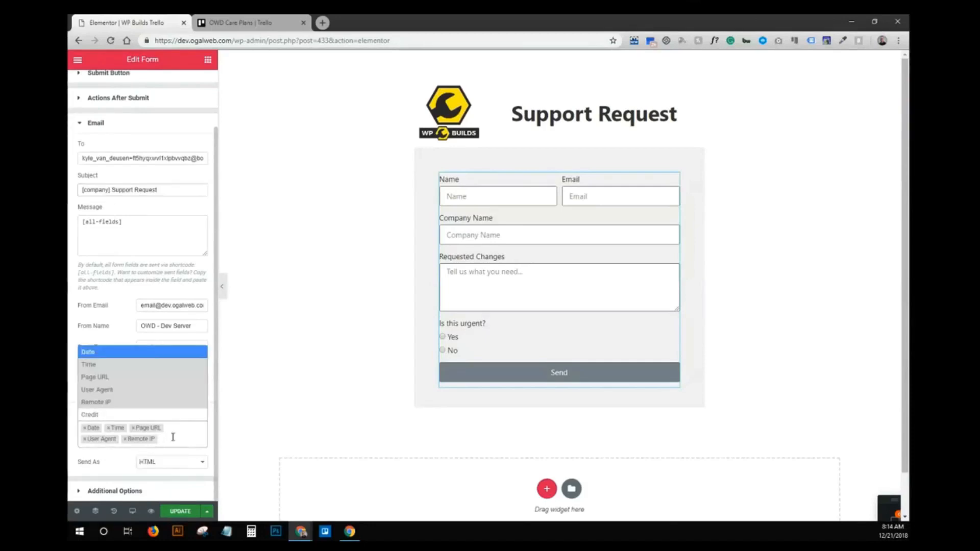
pyautogui.click(173, 439)
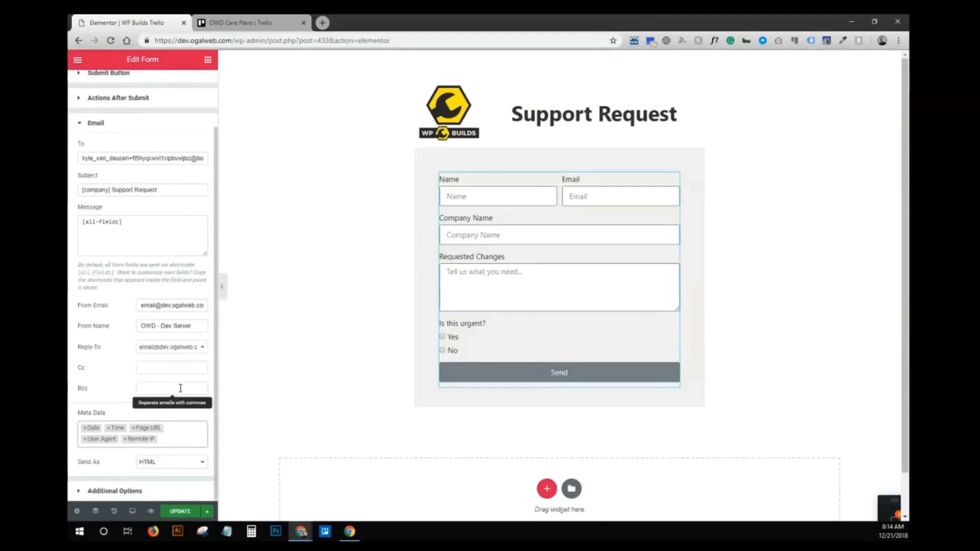
# - Save the page with the form's new email settings using Update
pyautogui.click(178, 513)
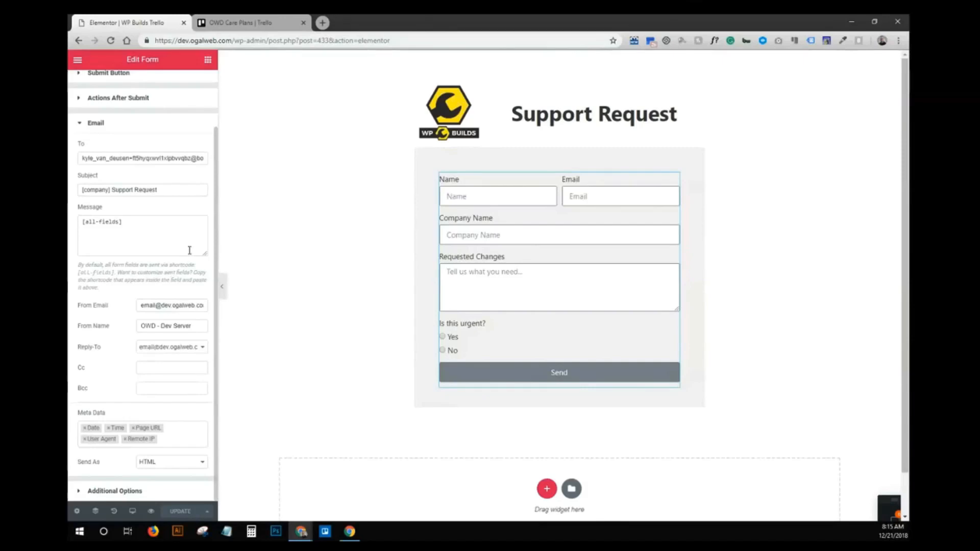
# - Preview the page and reload the Support Request form without the preview query in the URL
pyautogui.click(151, 511)
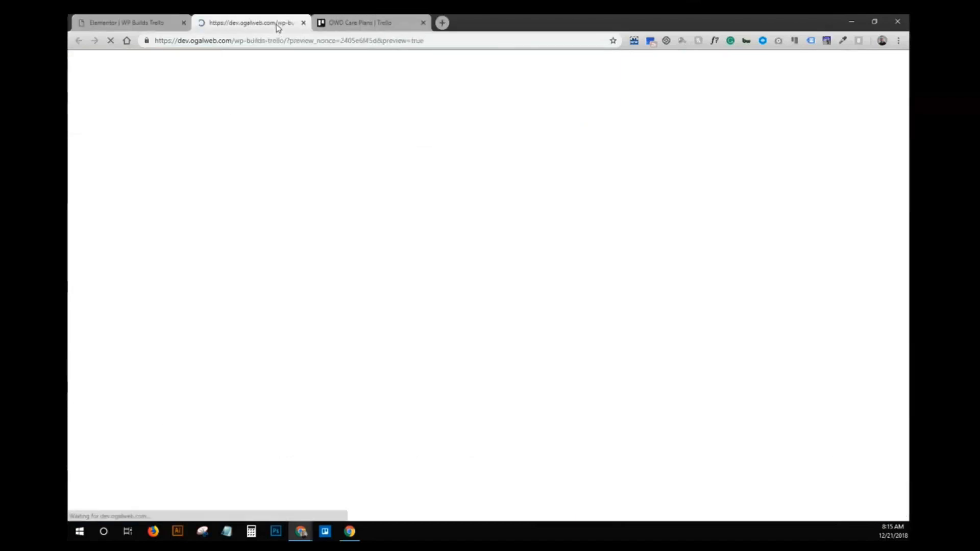
pyautogui.moveTo(288, 41); pyautogui.dragTo(426, 42)
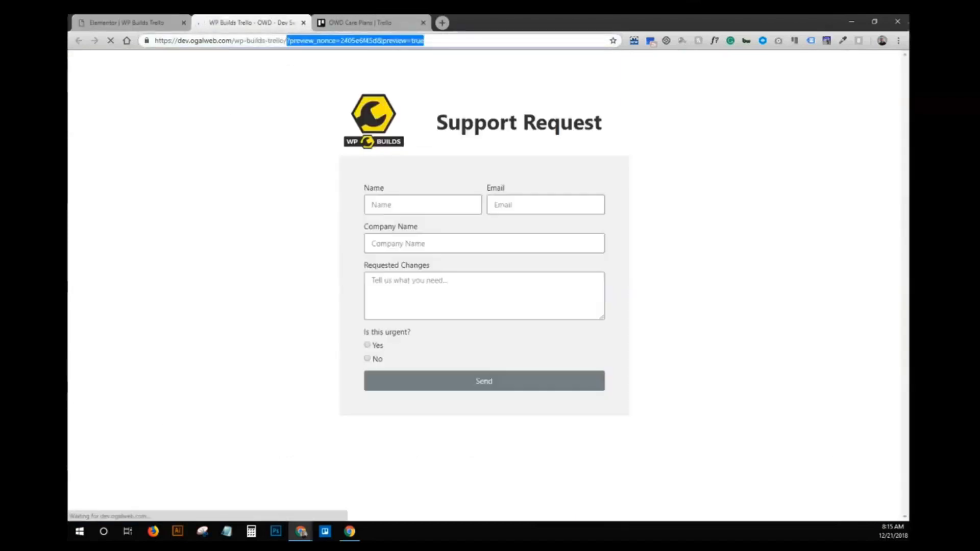
pyautogui.press('BackSpace')
pyautogui.press('Return')
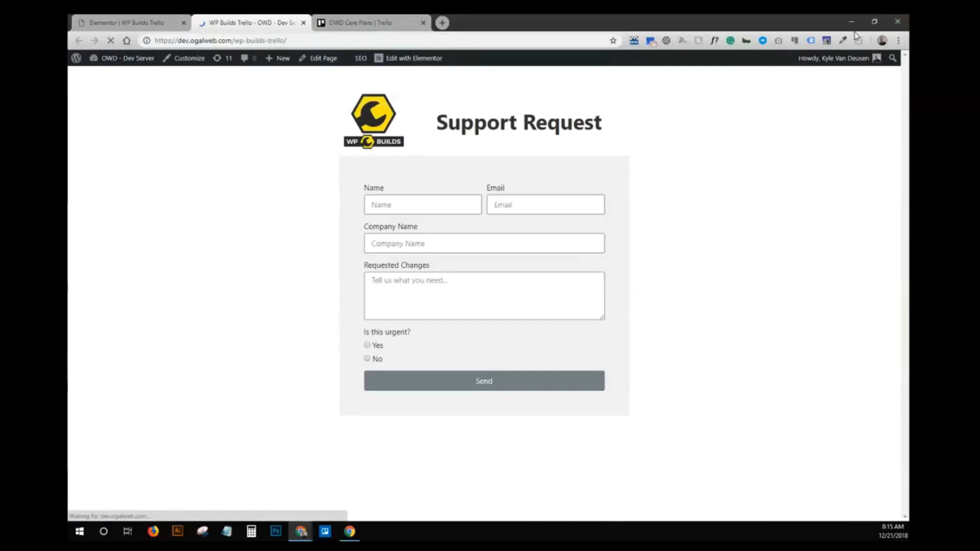
pyautogui.click(394, 22)
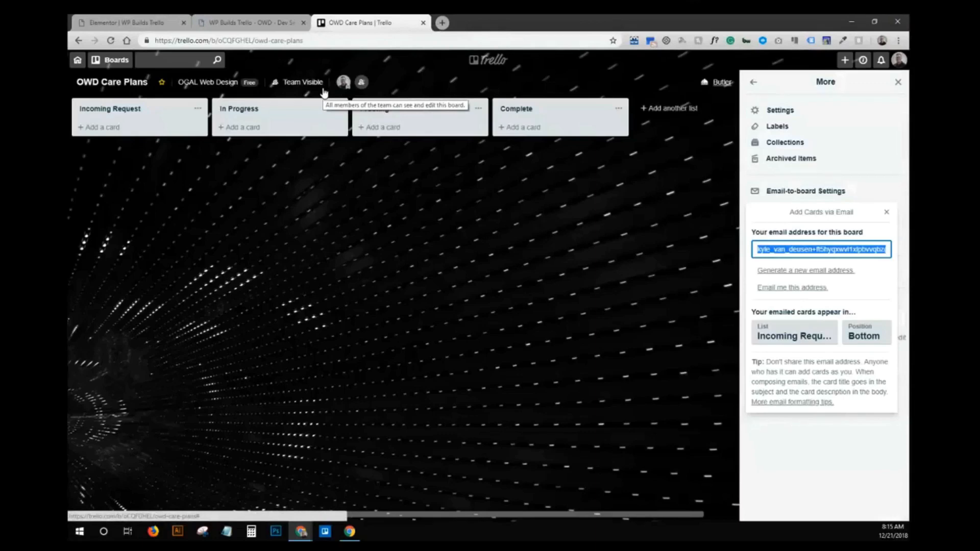
pyautogui.click(253, 23)
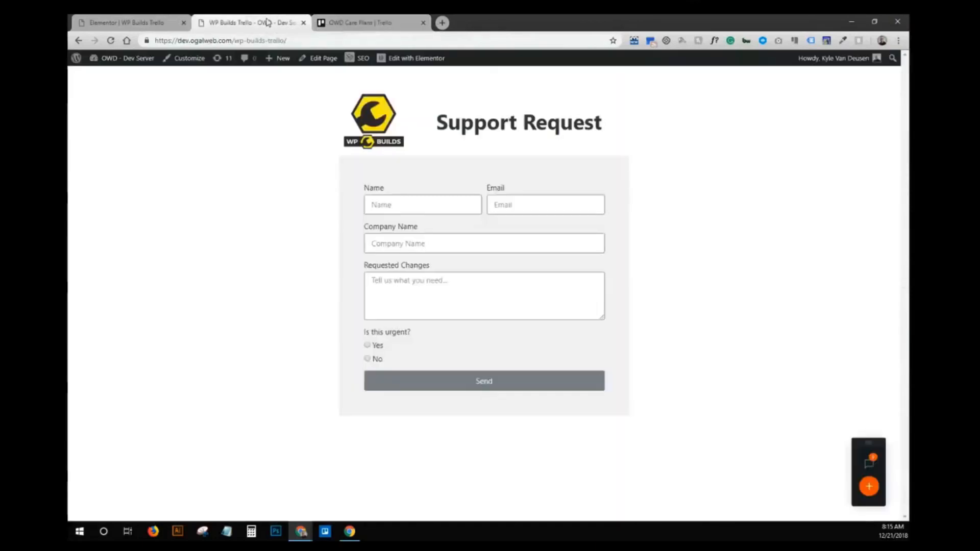
# - Submit a test request with a name, email, company 'OGAL Web Design', 'Make my website awesome', marked urgent
pyautogui.click(438, 207)
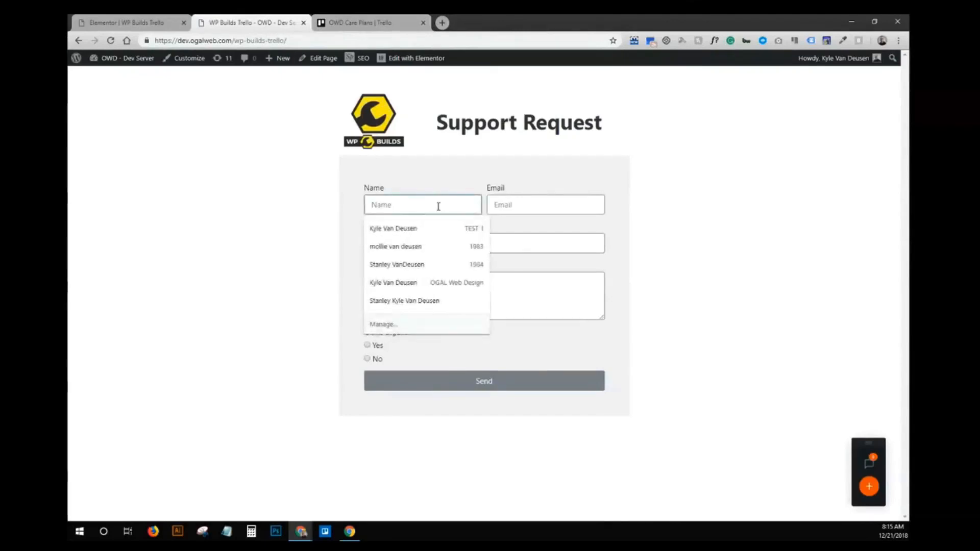
pyautogui.write('Kyle')
pyautogui.press('Tab')
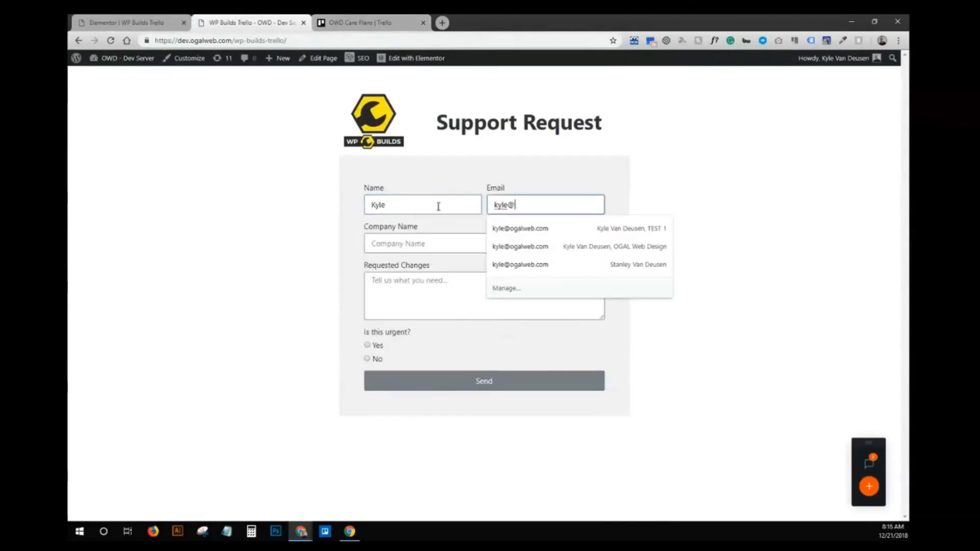
pyautogui.press('Tab')
pyautogui.write('OGAL W')
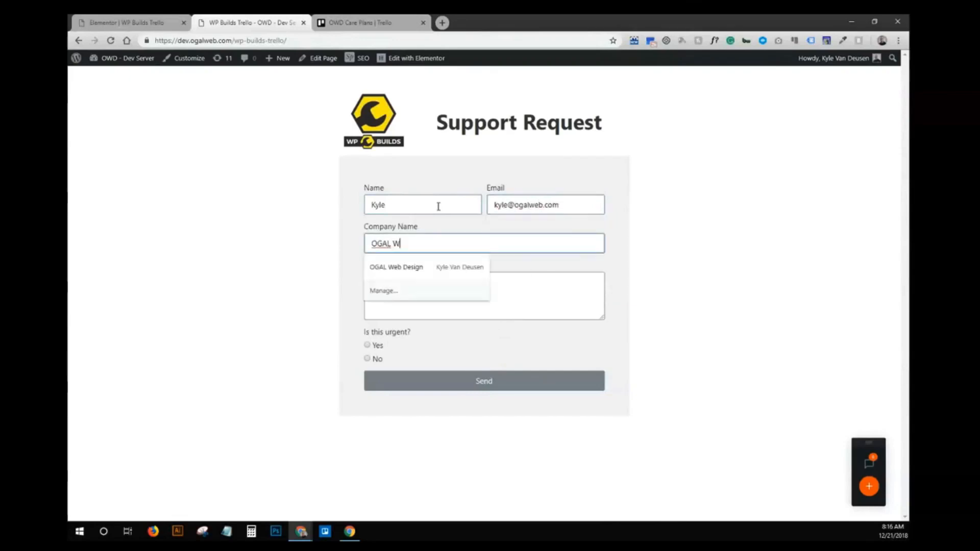
pyautogui.write('eb Design')
pyautogui.press('Tab')
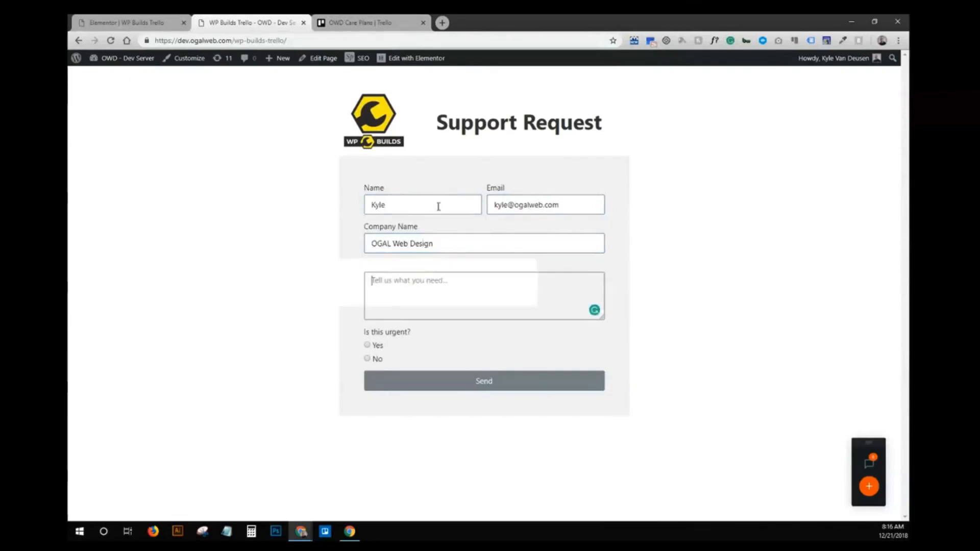
pyautogui.write('Make my website awesome!')
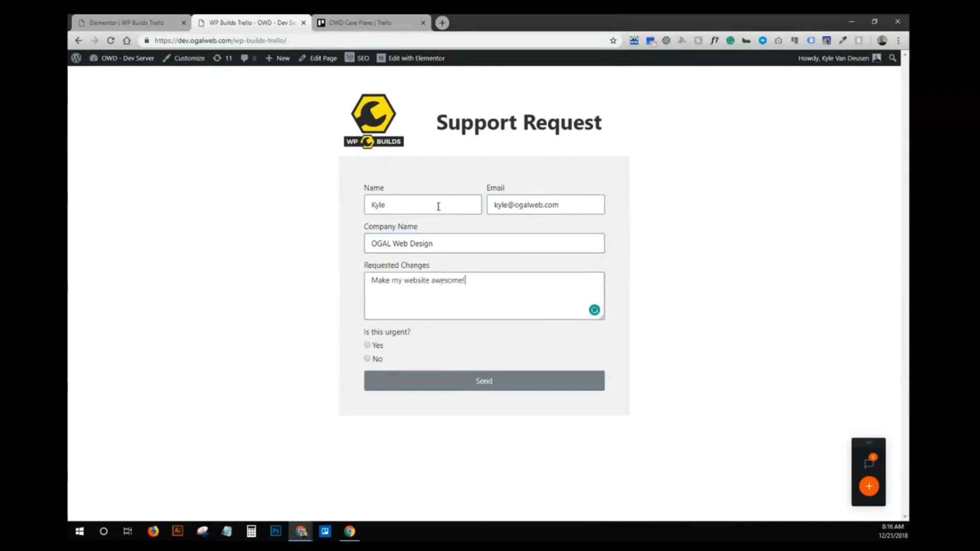
pyautogui.click(368, 346)
pyautogui.click(481, 384)
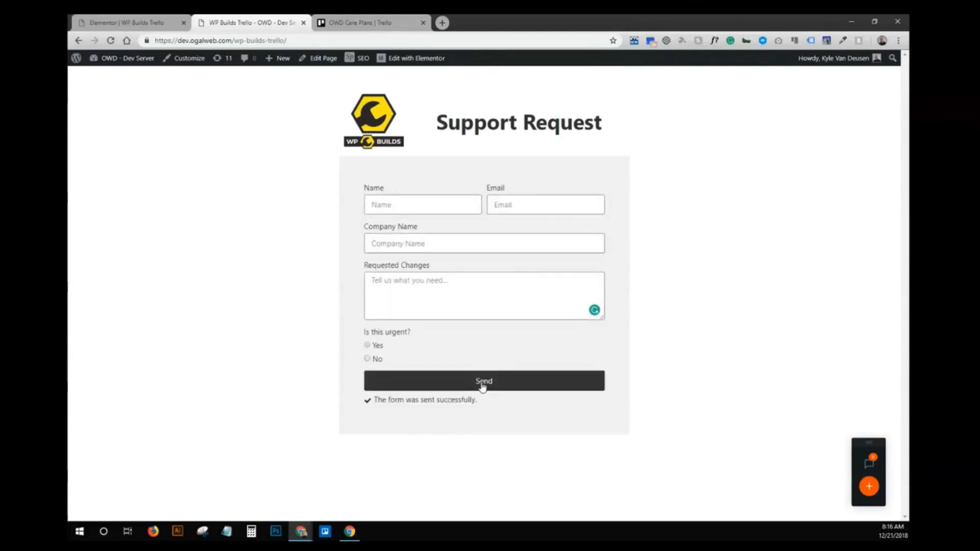
# - Check the new '[company] Support Request' card in Trello's Incoming Request list, then return to Elementor
pyautogui.click(348, 20)
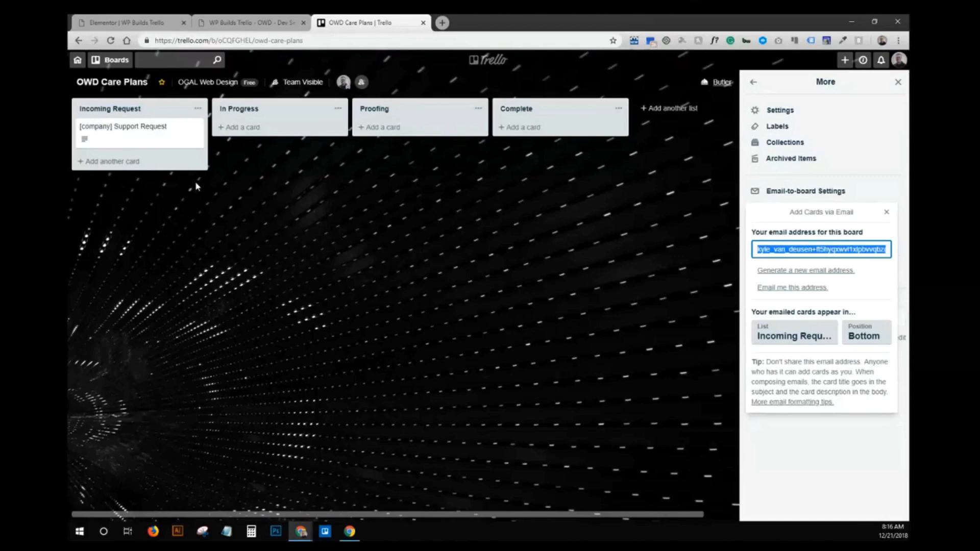
pyautogui.click(128, 23)
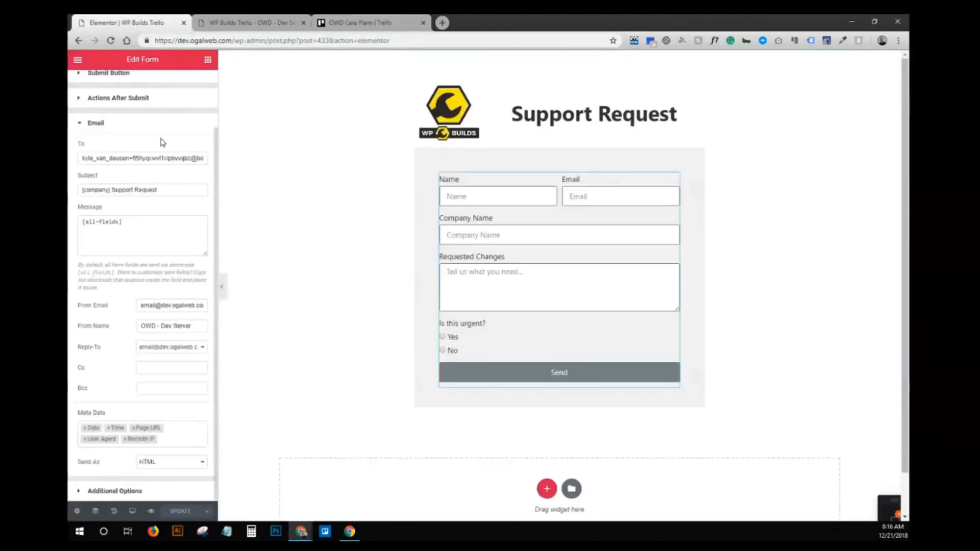
# - Copy the Company Name field's [field id="company"] shortcode from its Advanced settings
pyautogui.scroll(2, 162, 142)
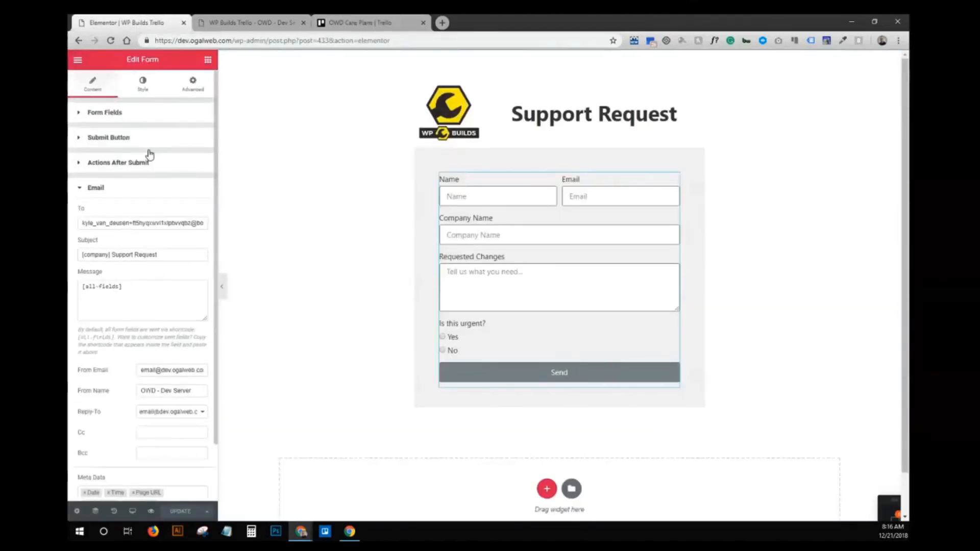
pyautogui.click(153, 116)
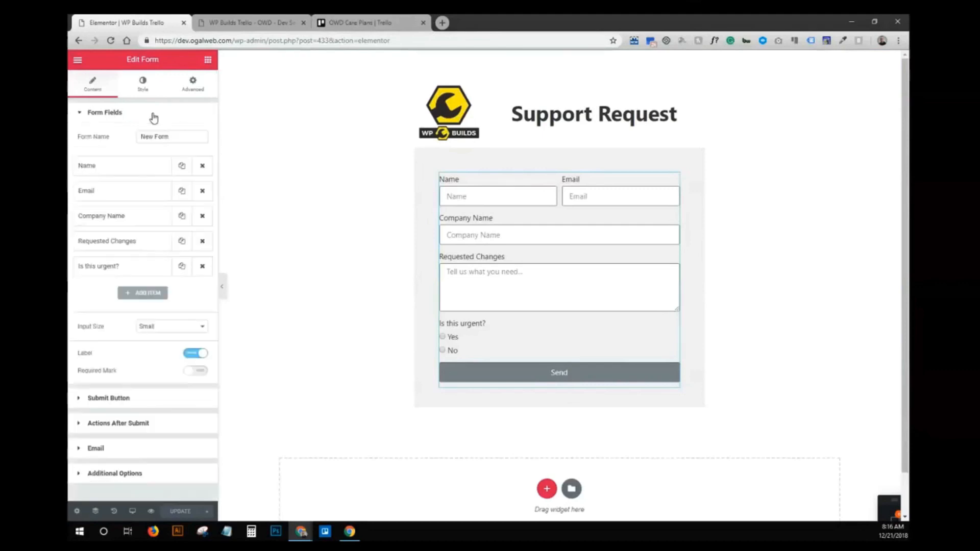
pyautogui.click(153, 117)
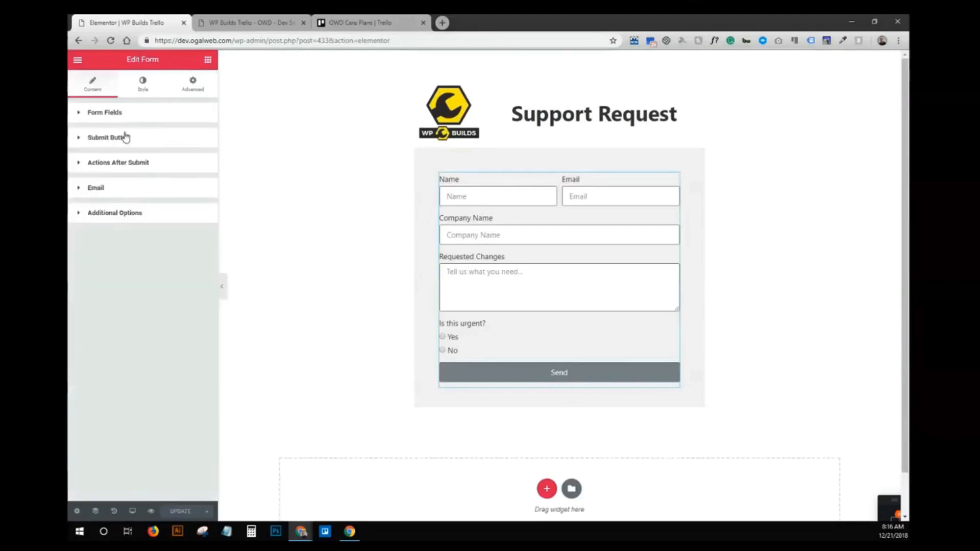
pyautogui.click(105, 114)
pyautogui.click(124, 225)
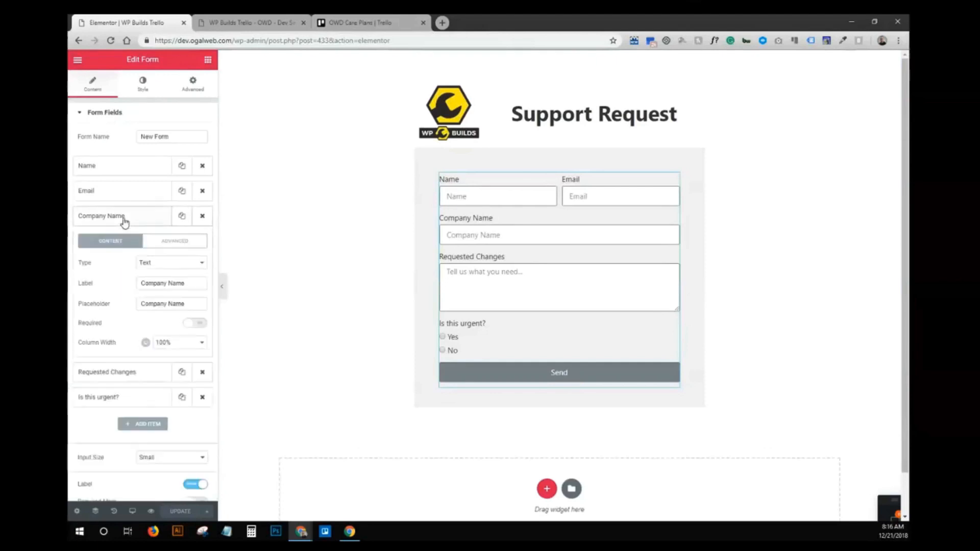
pyautogui.click(179, 250)
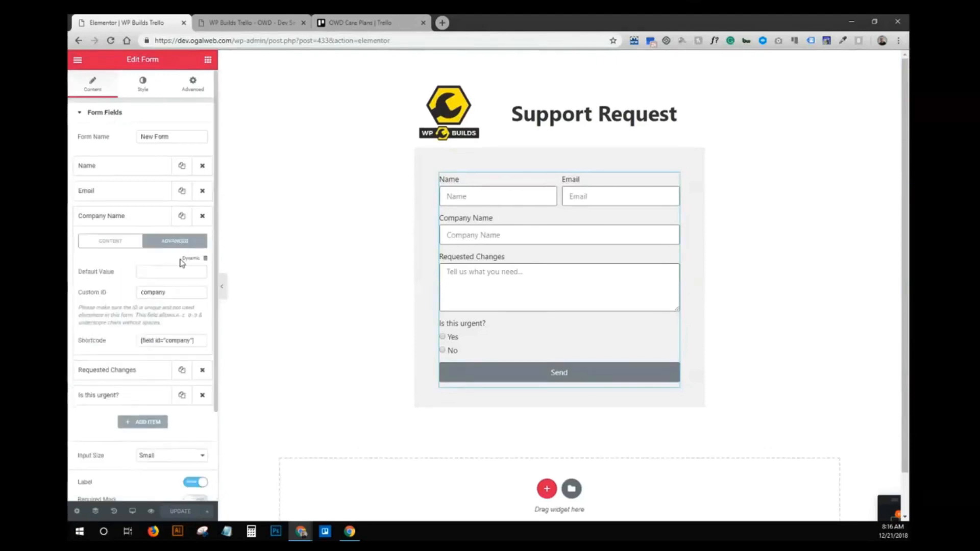
pyautogui.click(202, 340)
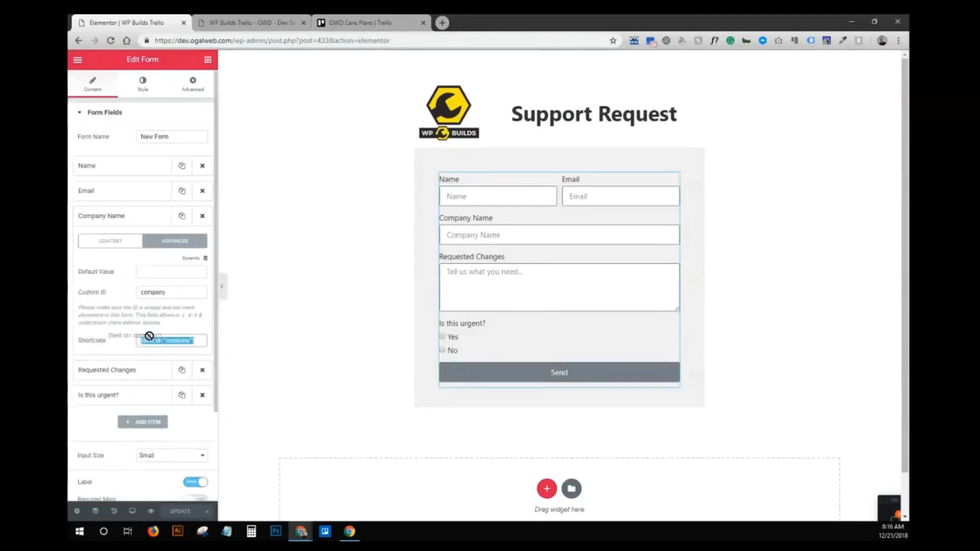
pyautogui.click(200, 342)
pyautogui.moveTo(200, 343); pyautogui.dragTo(137, 342)
pyautogui.rightClick(159, 340)
pyautogui.click(182, 347)
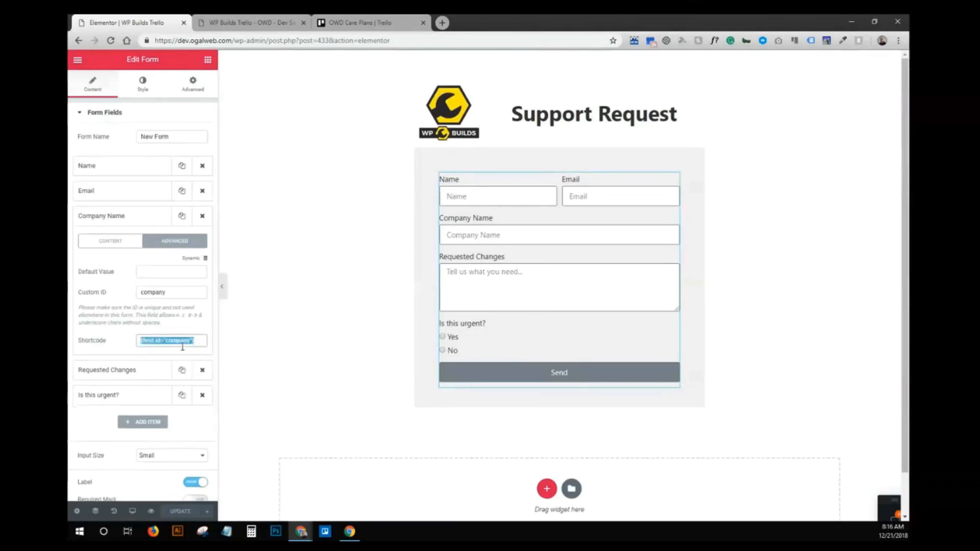
# - Replace [company] in the email subject with the pasted shortcode and update the page
pyautogui.click(136, 225)
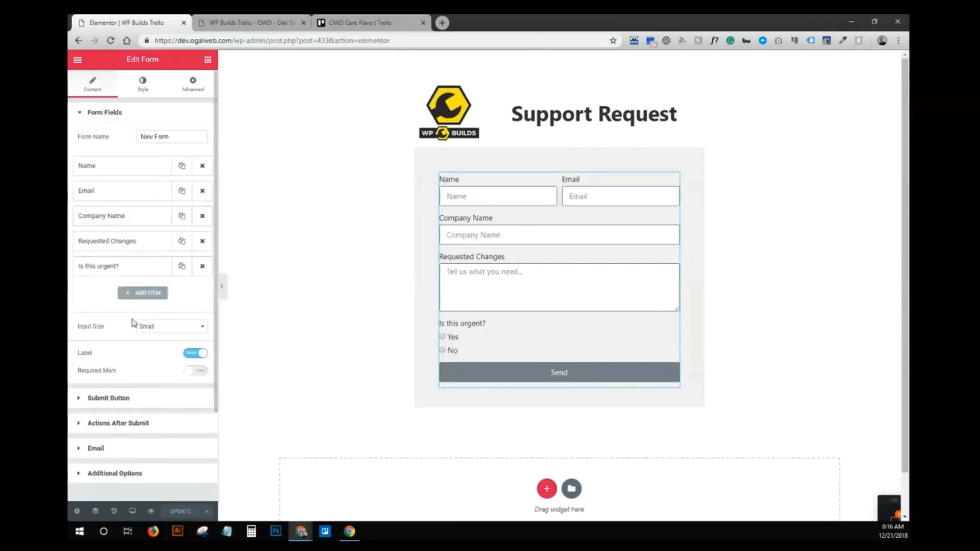
pyautogui.click(120, 448)
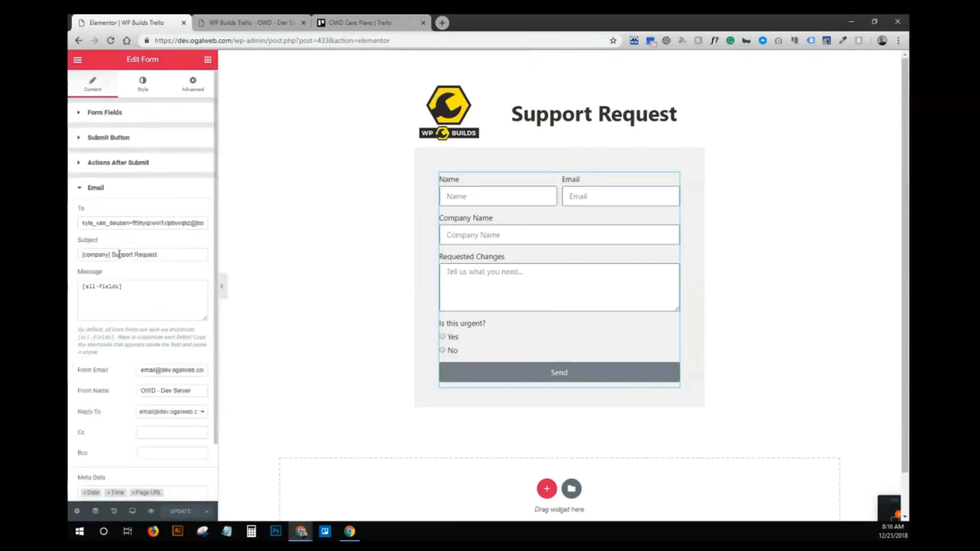
pyautogui.moveTo(112, 256); pyautogui.dragTo(82, 255)
pyautogui.hotkey('ctrl', 'v')
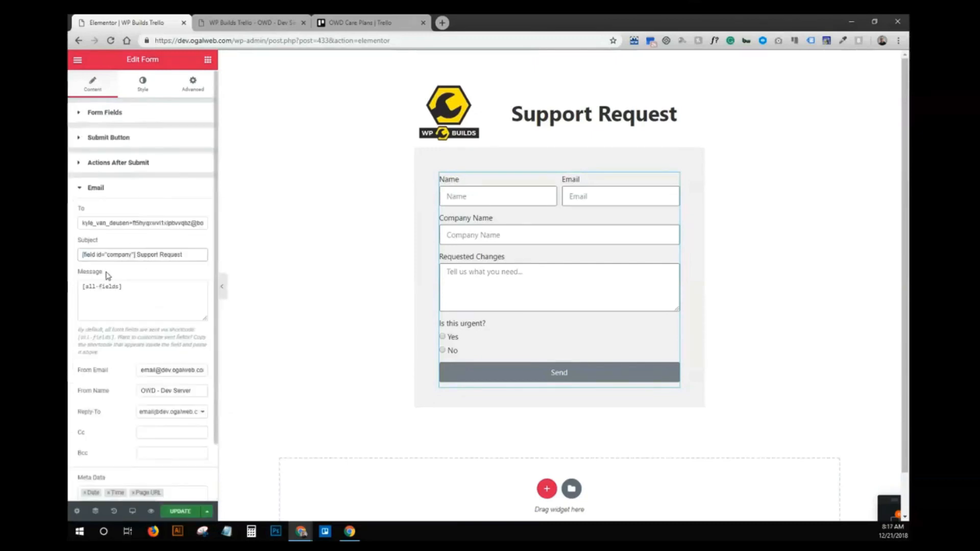
pyautogui.click(169, 512)
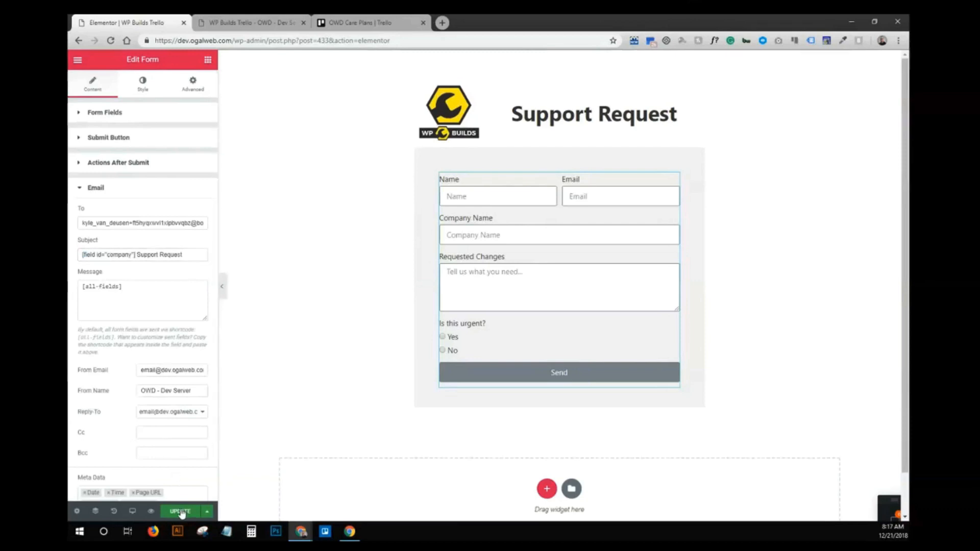
pyautogui.click(269, 21)
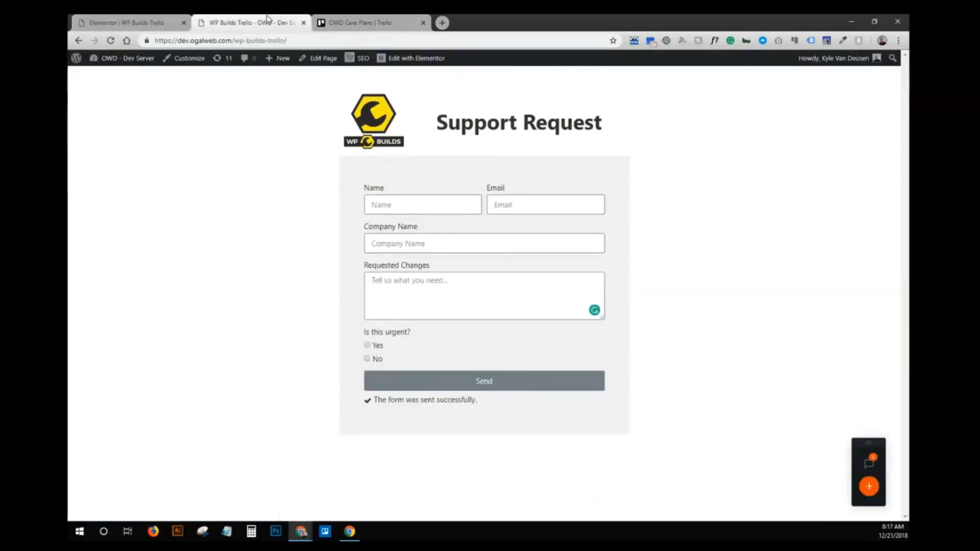
# - Reload the form page at its clean address without the preview query
pyautogui.click(138, 22)
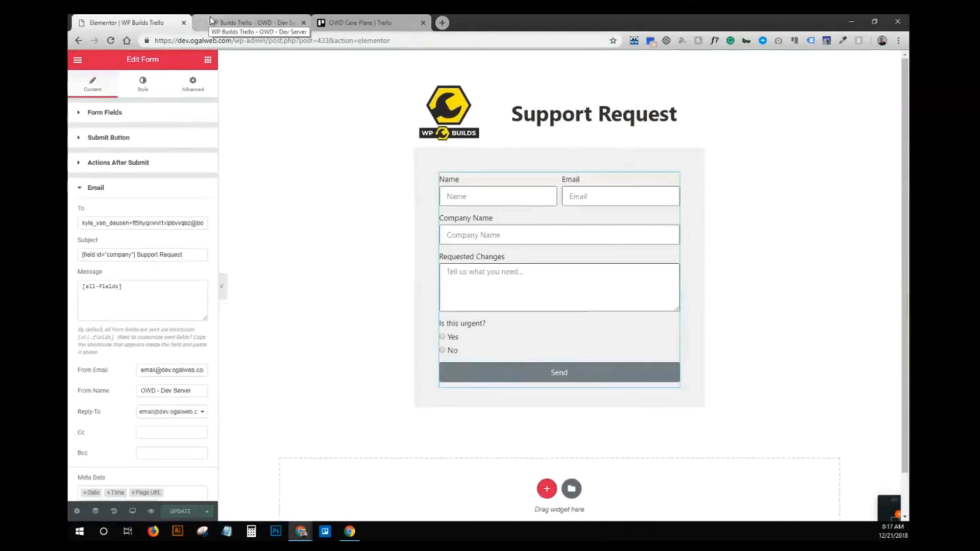
pyautogui.click(210, 16)
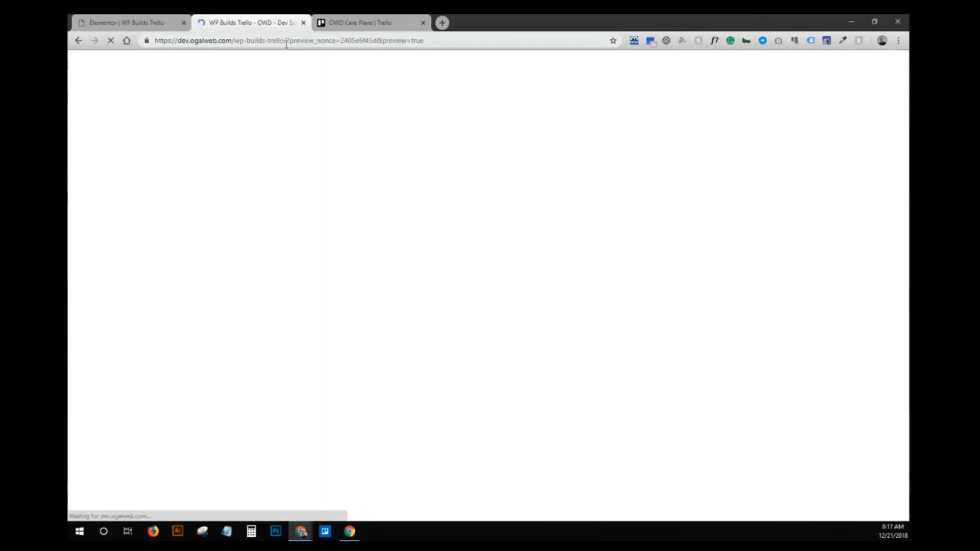
pyautogui.moveTo(288, 41); pyautogui.dragTo(426, 41)
pyautogui.press('BackSpace')
pyautogui.press('Return')
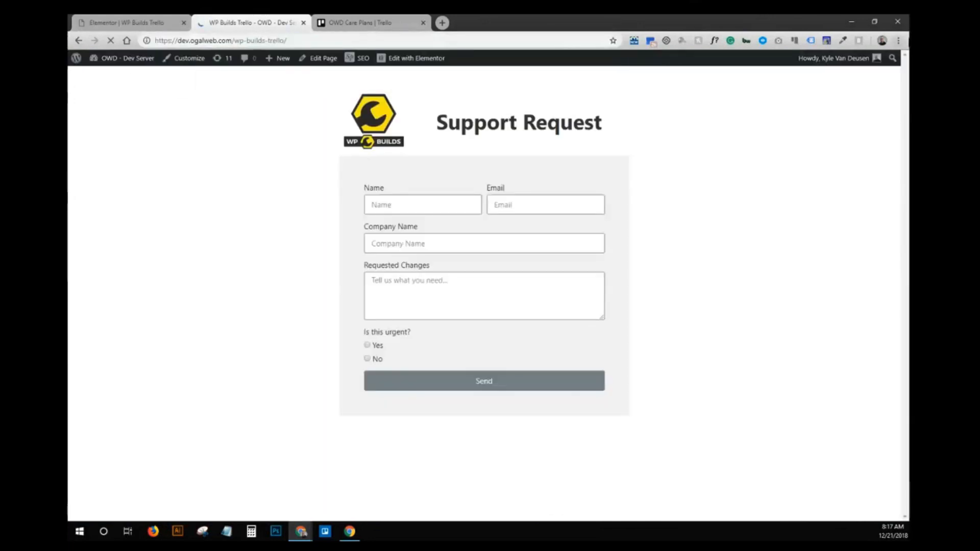
# - Submit an urgent request from OGAL Web Design: 'You made my website too awesome! Back it off a'
pyautogui.click(444, 209)
pyautogui.write('Kyle')
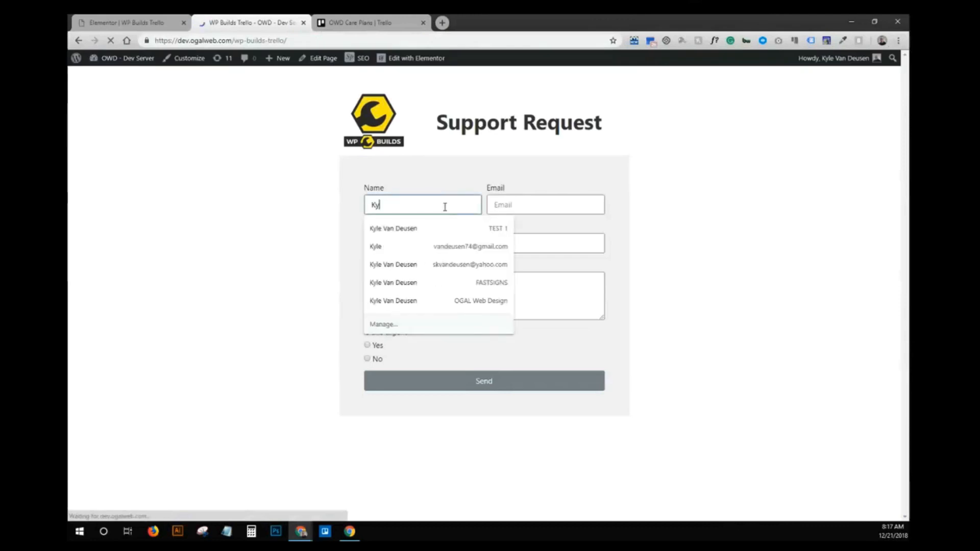
pyautogui.press('Tab')
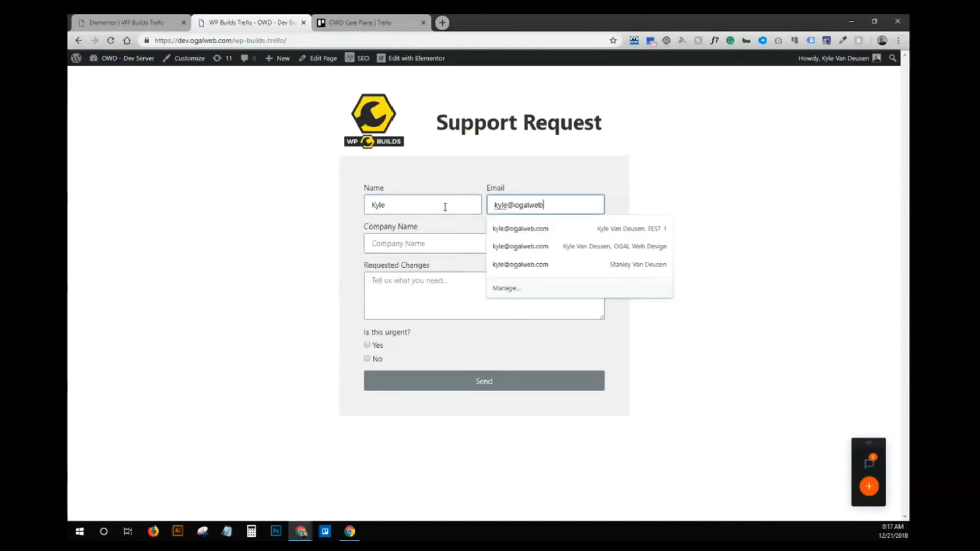
pyautogui.press('Tab')
pyautogui.write('OGAL Web Design')
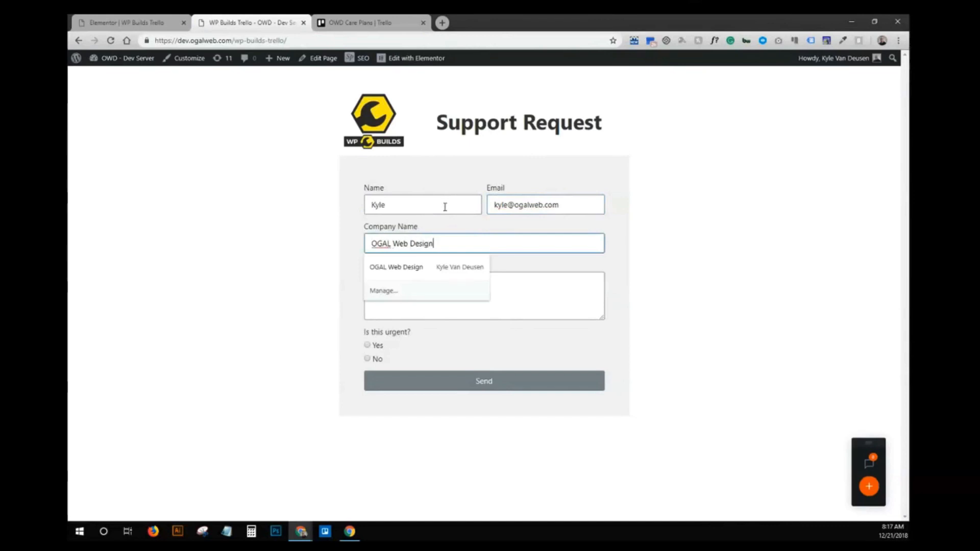
pyautogui.press('Tab')
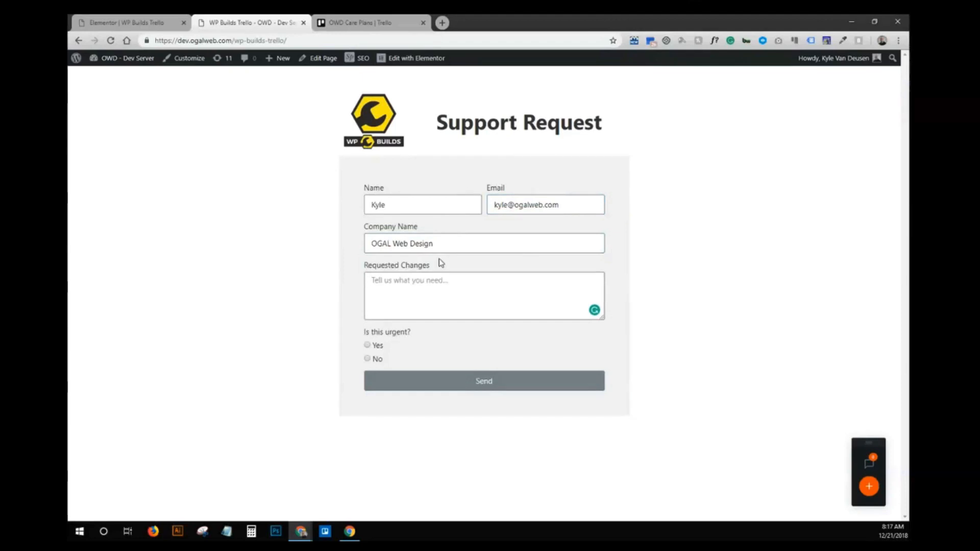
pyautogui.write('You made my website too awesome!')
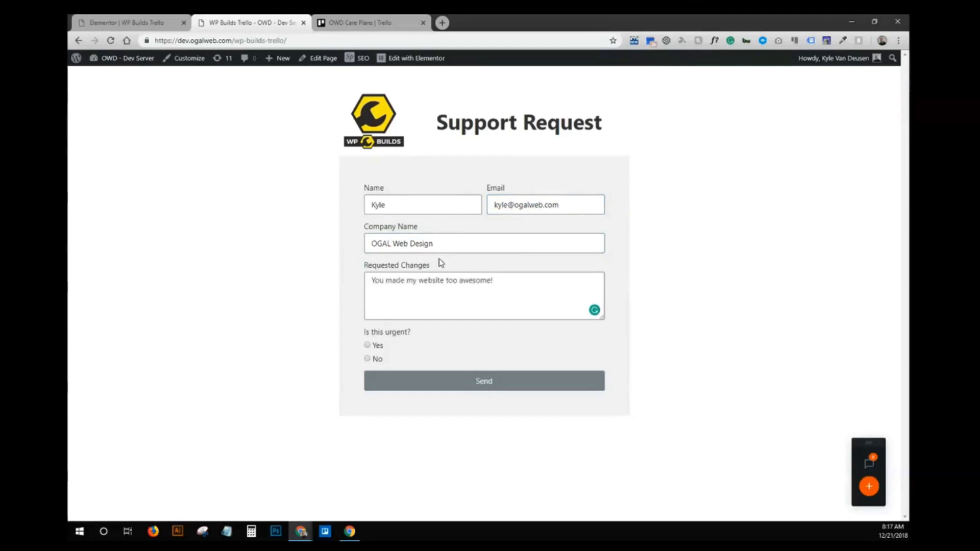
pyautogui.write(' Back it off a little!')
pyautogui.click(383, 348)
pyautogui.click(537, 386)
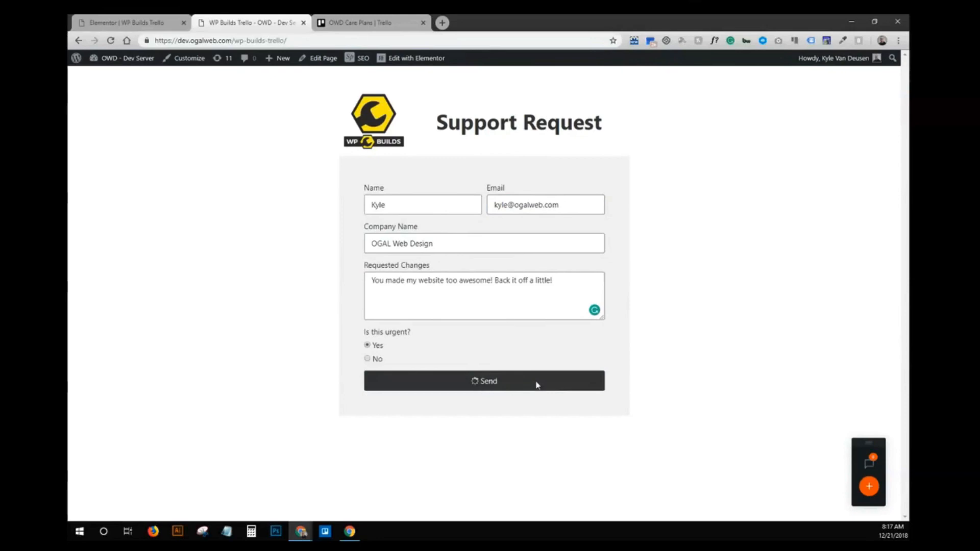
pyautogui.click(359, 20)
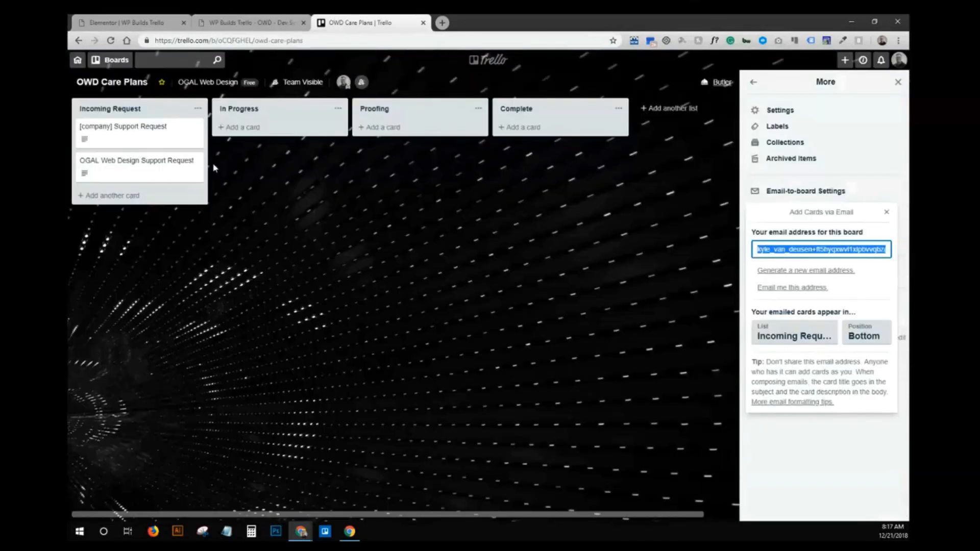
# - Open the OGAL Web Design Support Request card in Incoming Request
pyautogui.click(121, 163)
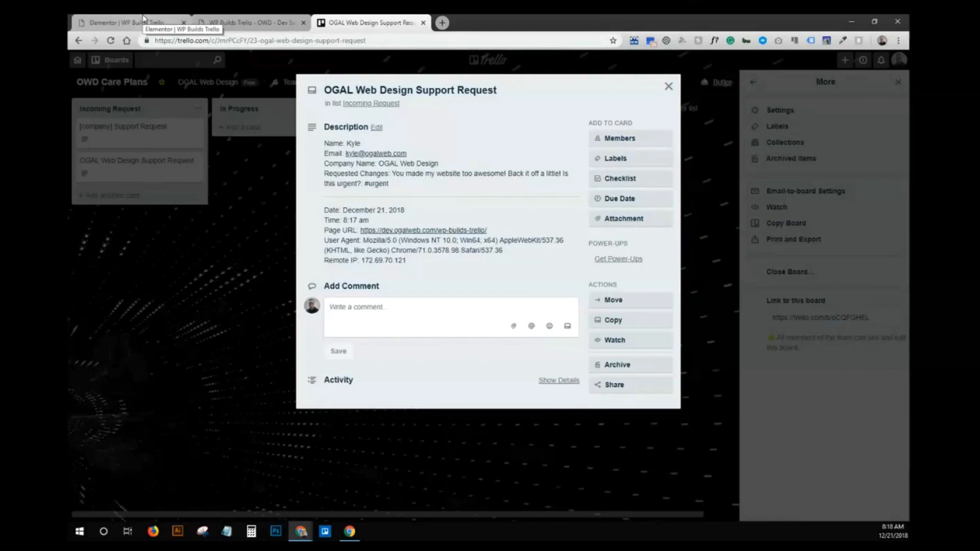
# - Close the card and open the Is this urgent? field's settings in Form Fields
pyautogui.click(668, 87)
pyautogui.click(122, 22)
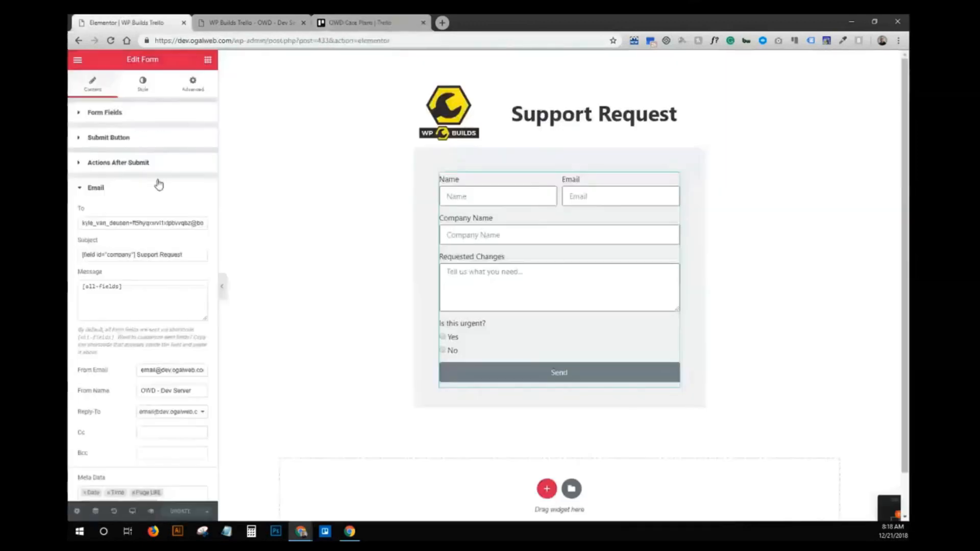
pyautogui.click(98, 190)
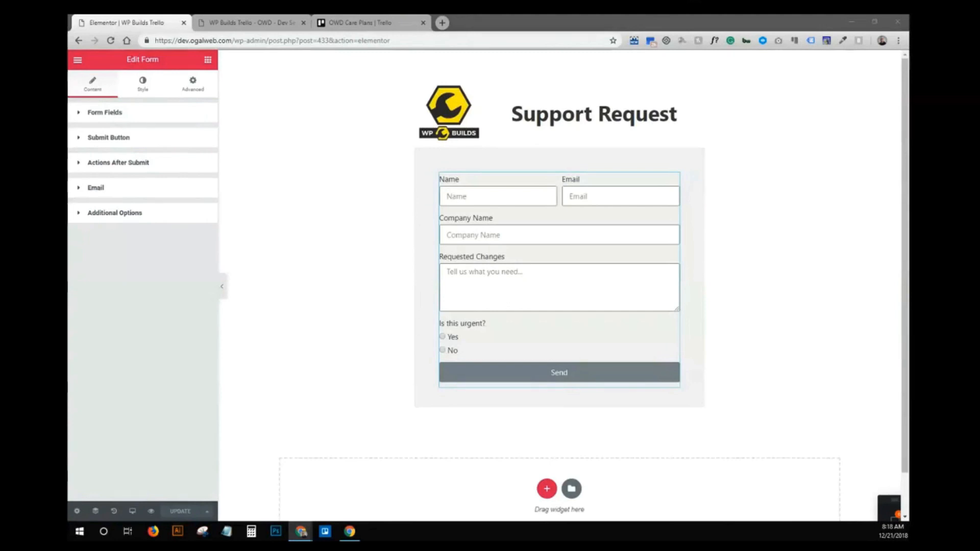
pyautogui.click(164, 197)
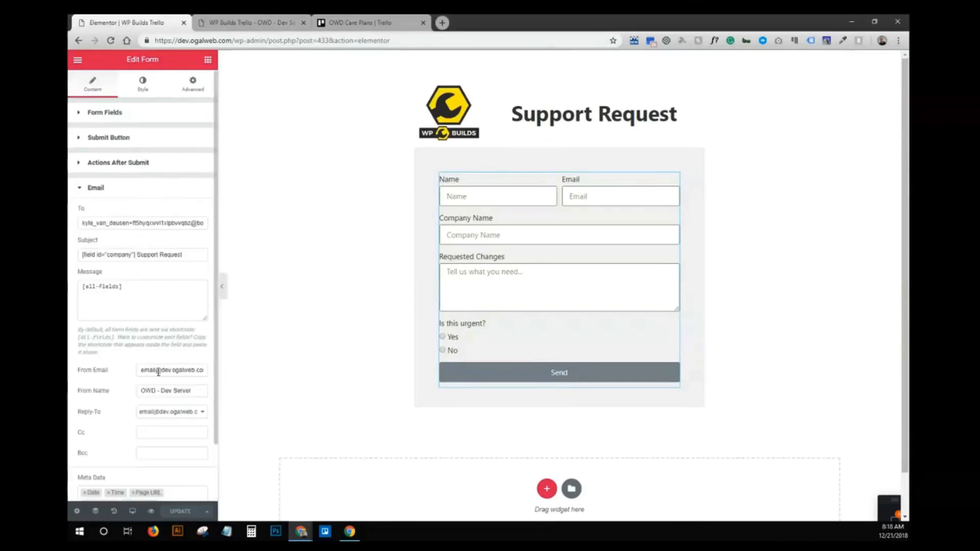
pyautogui.click(121, 115)
pyautogui.click(144, 274)
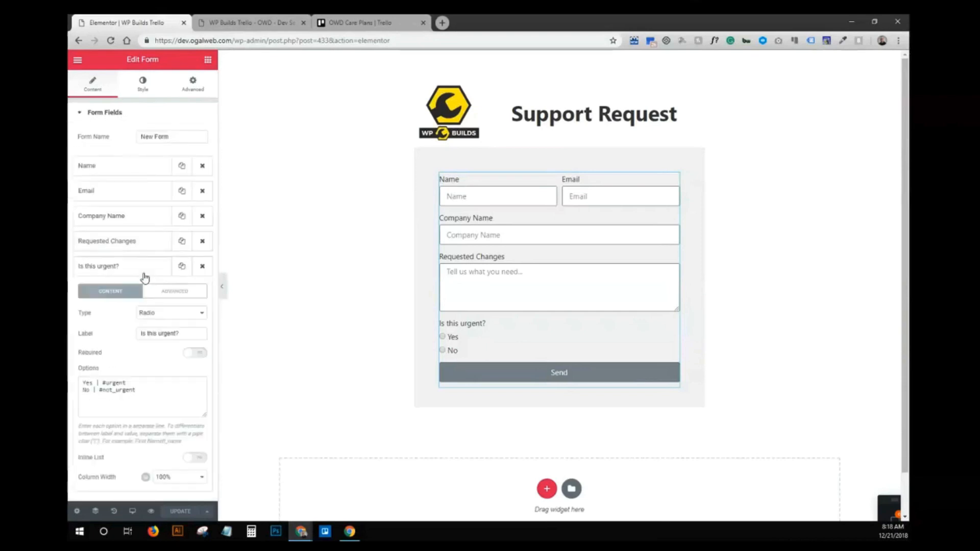
# - Uppercase the option values to #URGENT and #NOT_URGENT and update the form
pyautogui.doubleClick(114, 383)
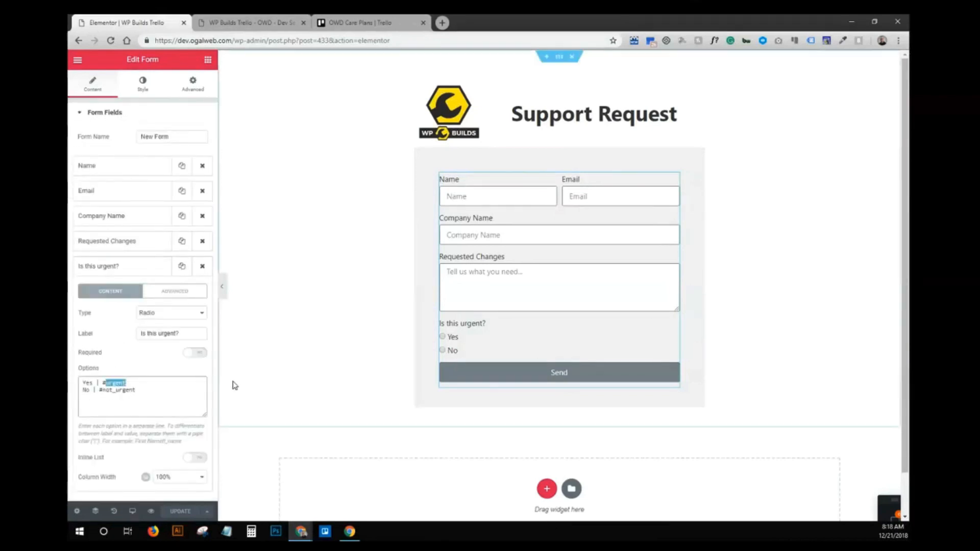
pyautogui.write('URGENT')
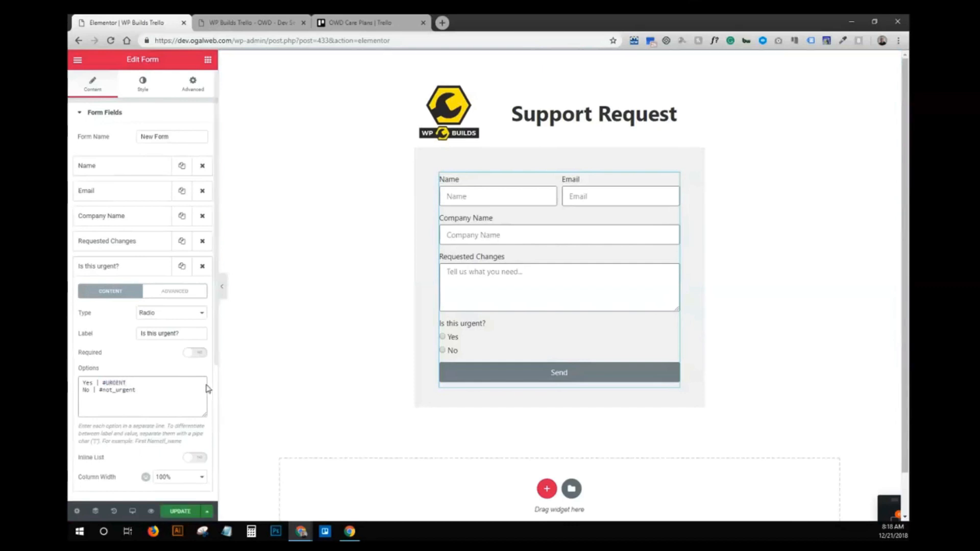
pyautogui.moveTo(137, 390); pyautogui.dragTo(106, 391)
pyautogui.write('NOT')
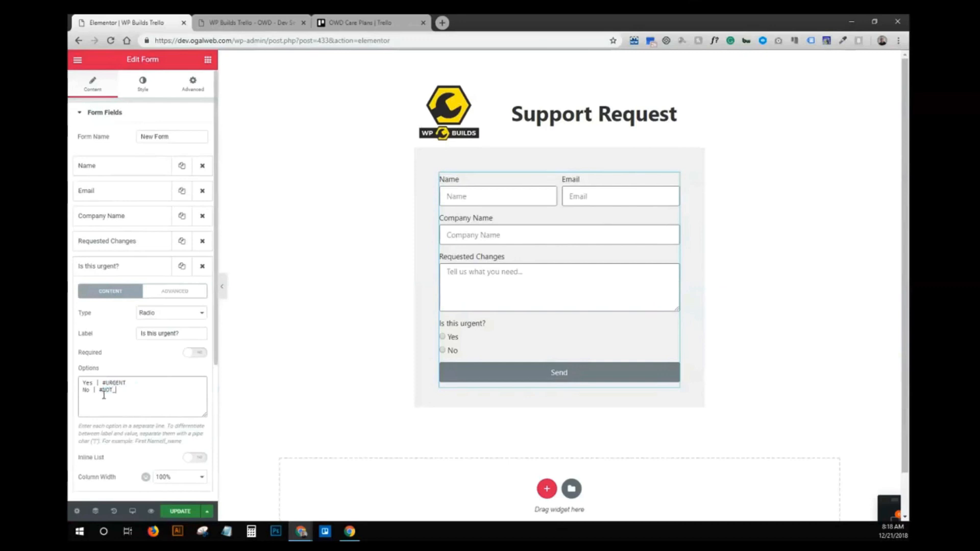
pyautogui.press('BackSpace')
pyautogui.click(176, 512)
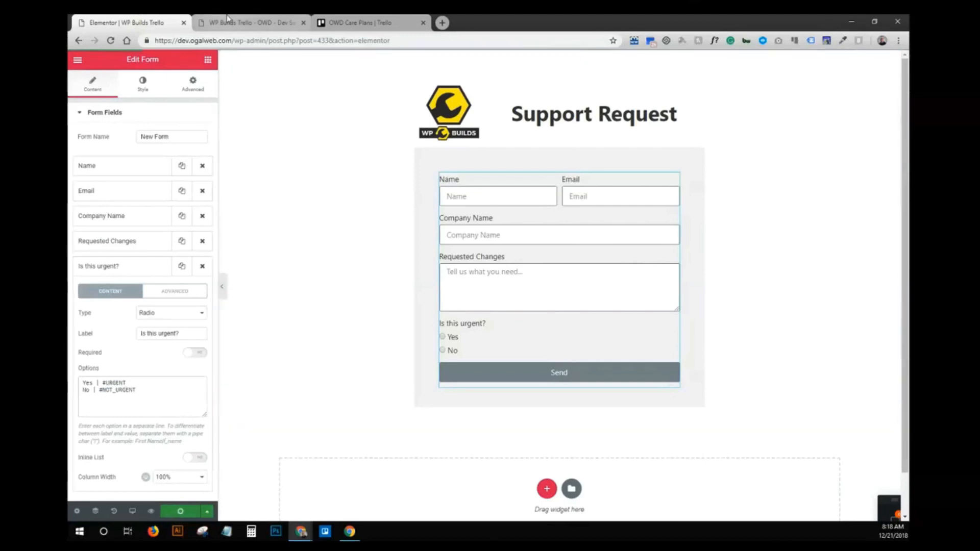
# - Review the older [company] Support Request card and open its Edit Labels options
pyautogui.click(321, 20)
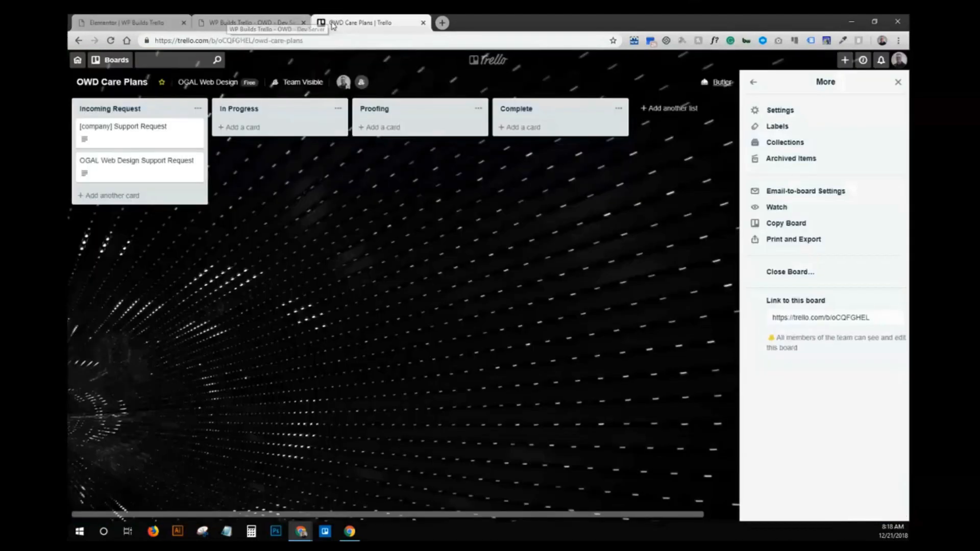
pyautogui.click(192, 131)
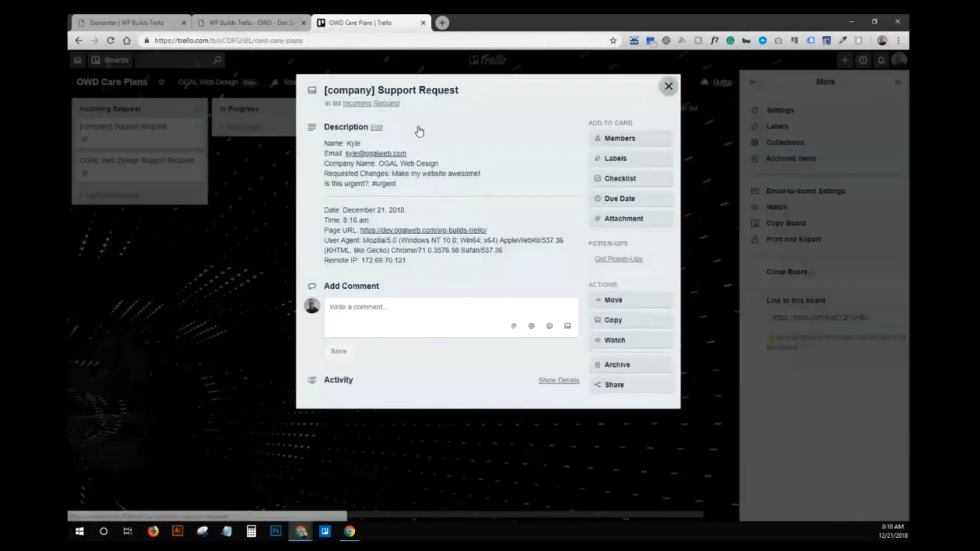
pyautogui.click(668, 87)
pyautogui.click(196, 129)
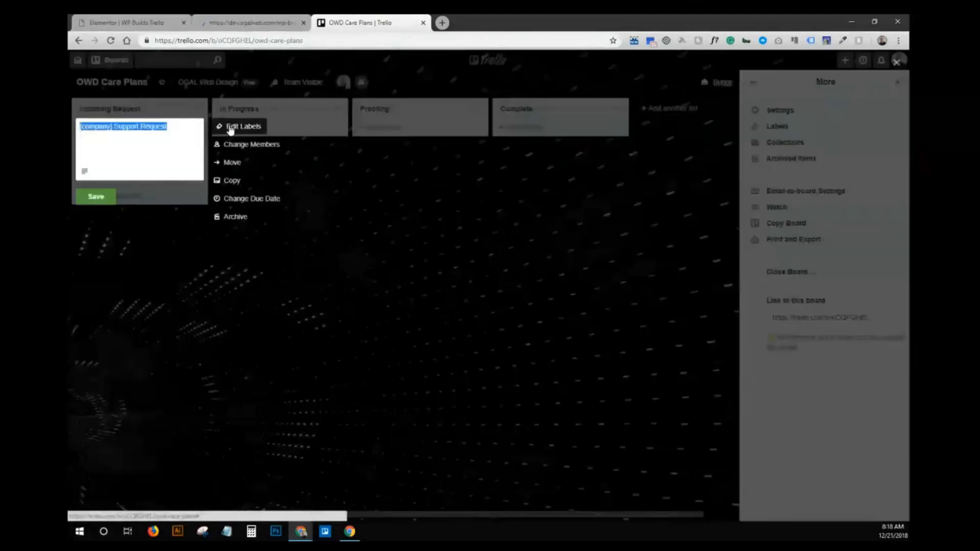
pyautogui.click(238, 127)
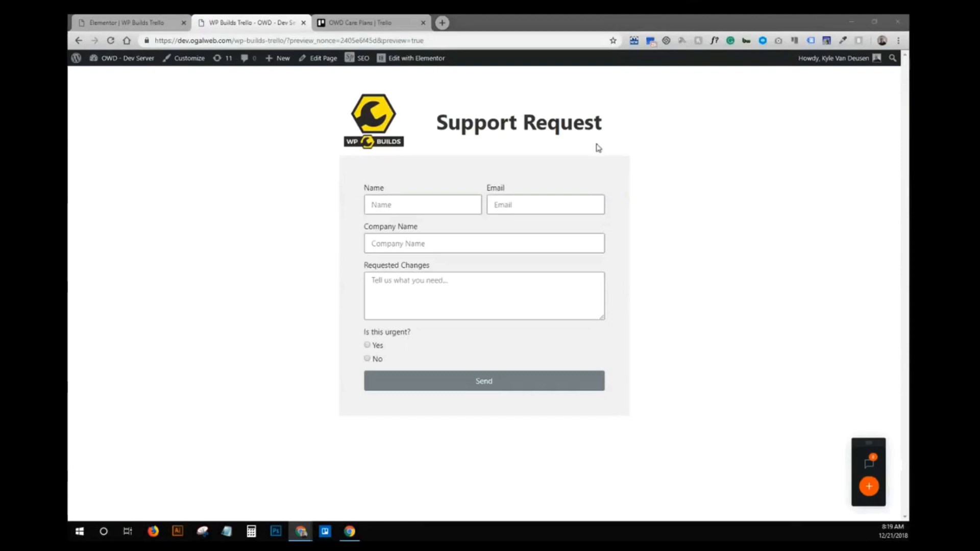
# - Submit an urgent 'test' request for OGAL Web Design from the preview form
pyautogui.click(394, 203)
pyautogui.write('kYLE')
pyautogui.press('Tab')
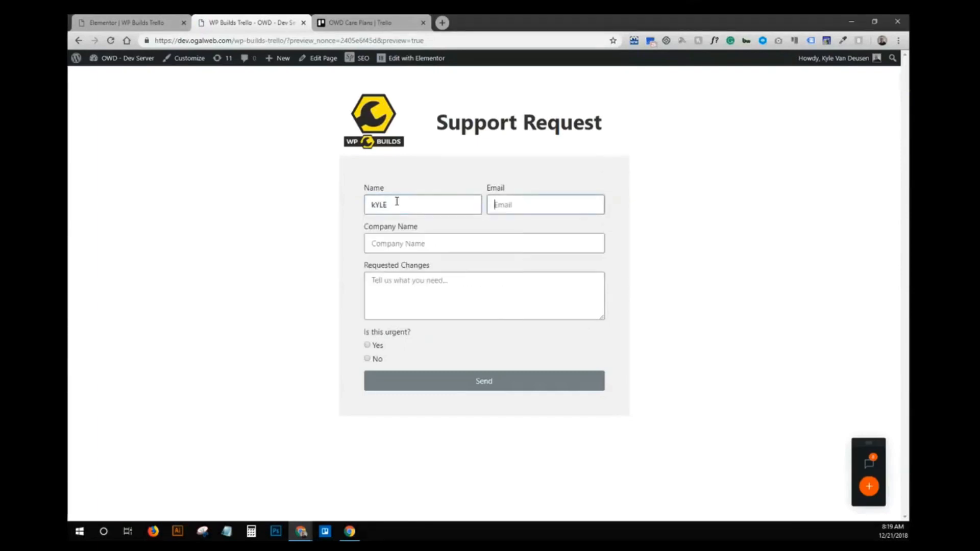
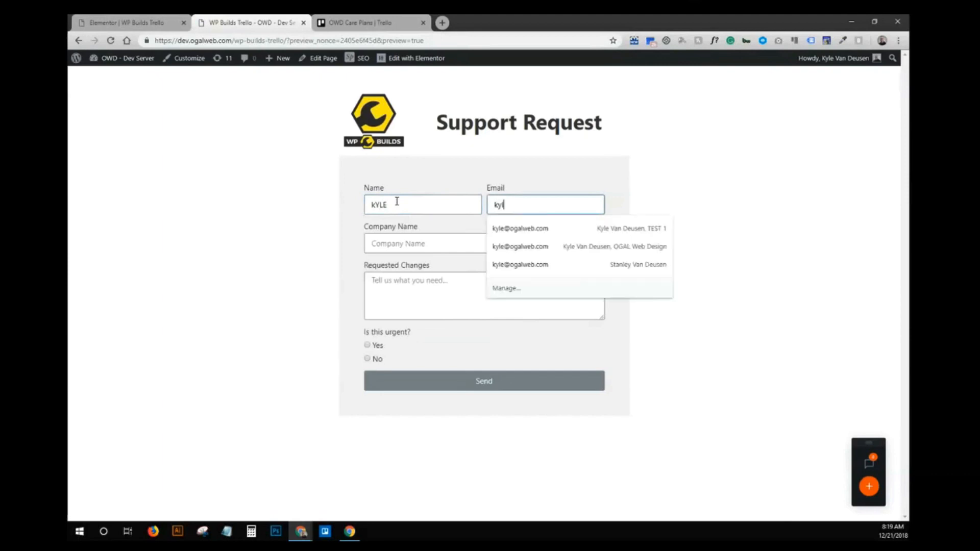
pyautogui.press('Tab')
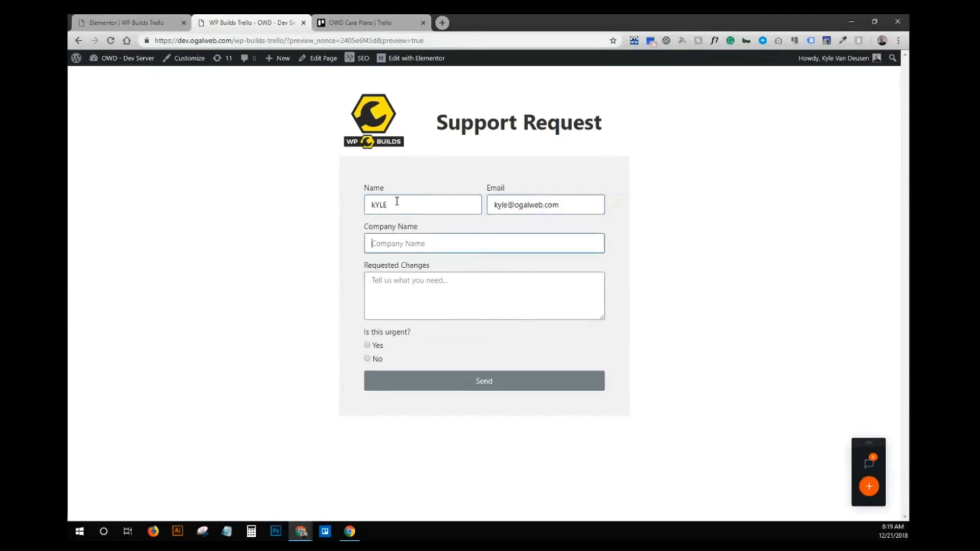
pyautogui.write('OGAL Web Design')
pyautogui.press('Tab')
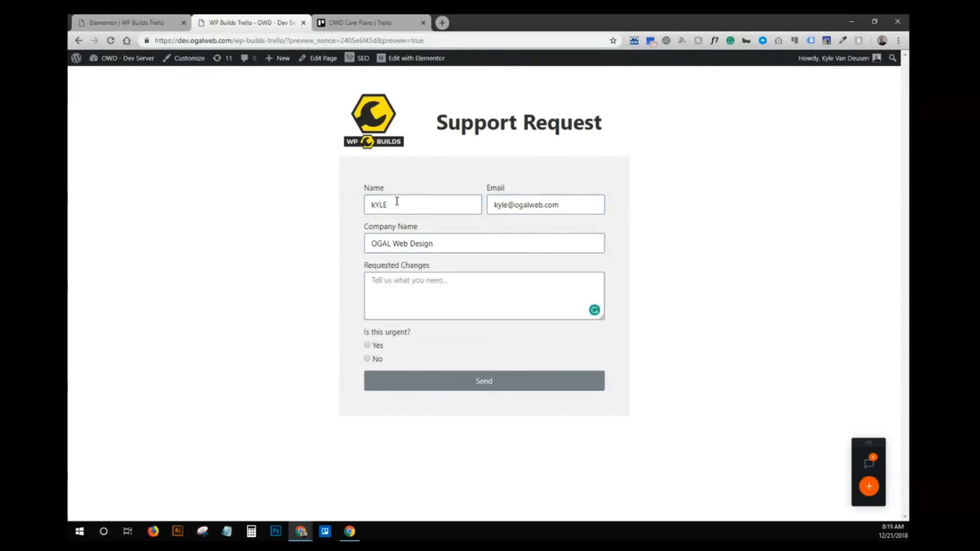
pyautogui.write('test')
pyautogui.click(367, 346)
pyautogui.click(464, 385)
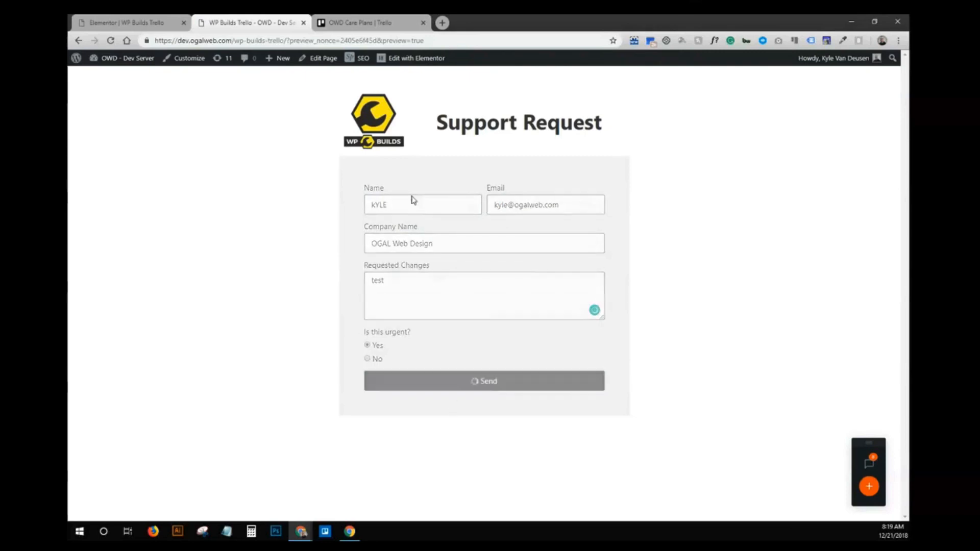
# - Close the label options and quick-edit the newest OGAL card in Trello
pyautogui.click(362, 20)
pyautogui.click(475, 229)
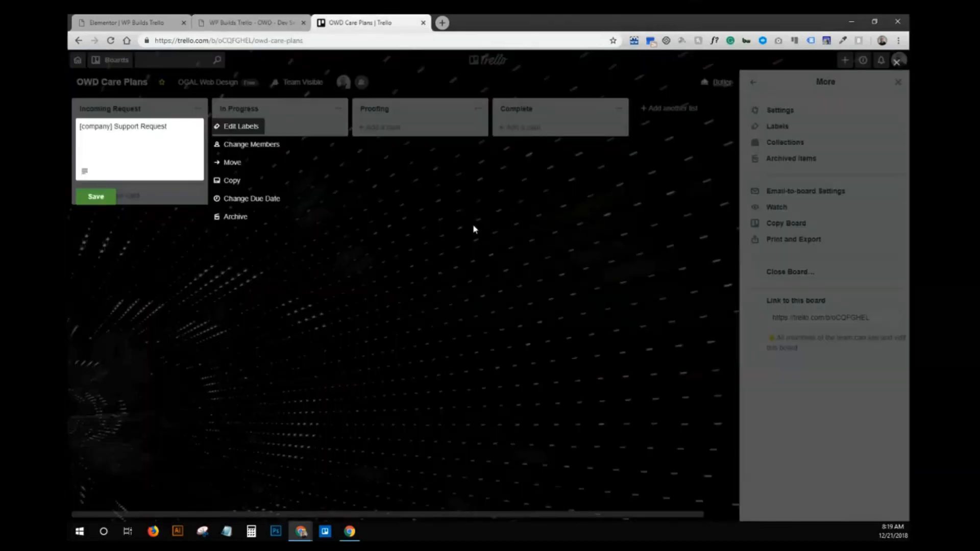
pyautogui.click(105, 207)
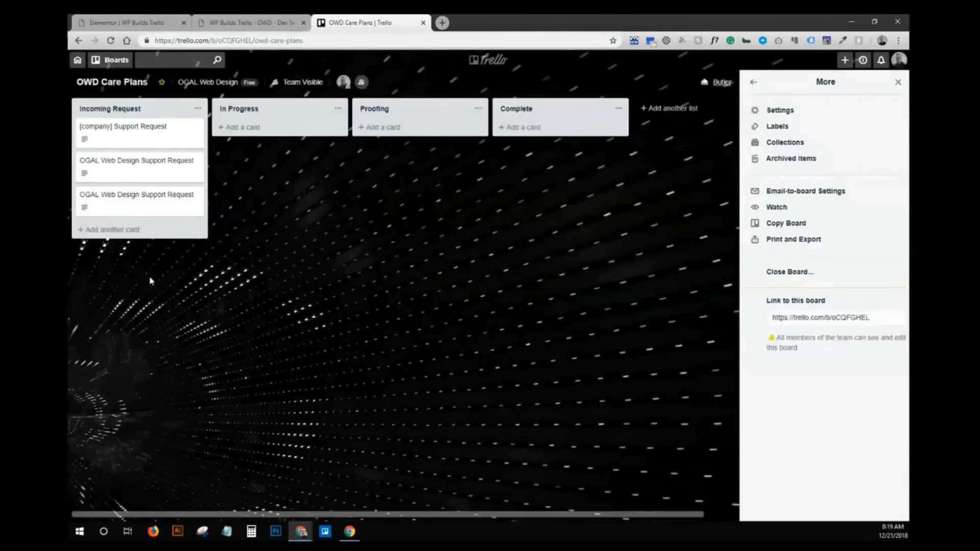
pyautogui.click(197, 197)
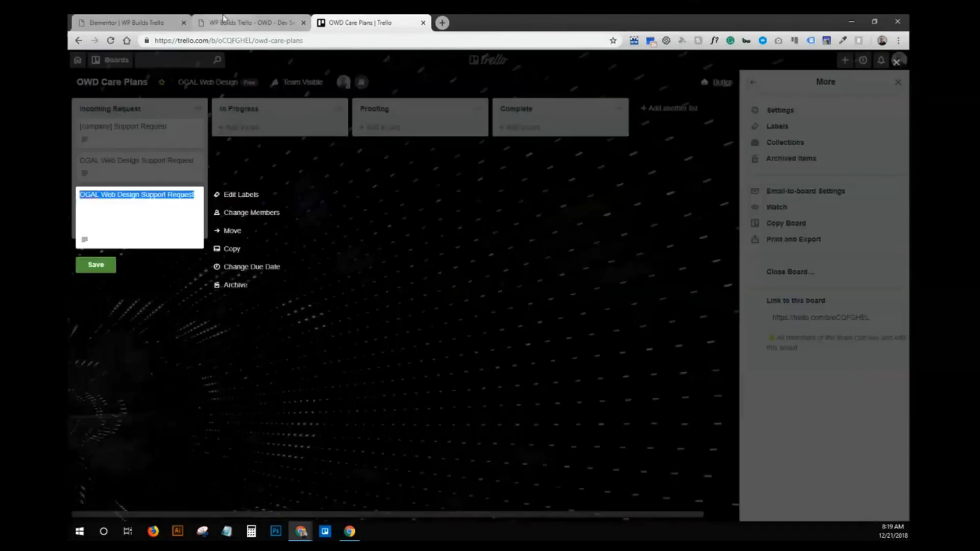
# - Check the urgency option values, then reload the form page without preview parameters
pyautogui.click(104, 21)
pyautogui.click(251, 22)
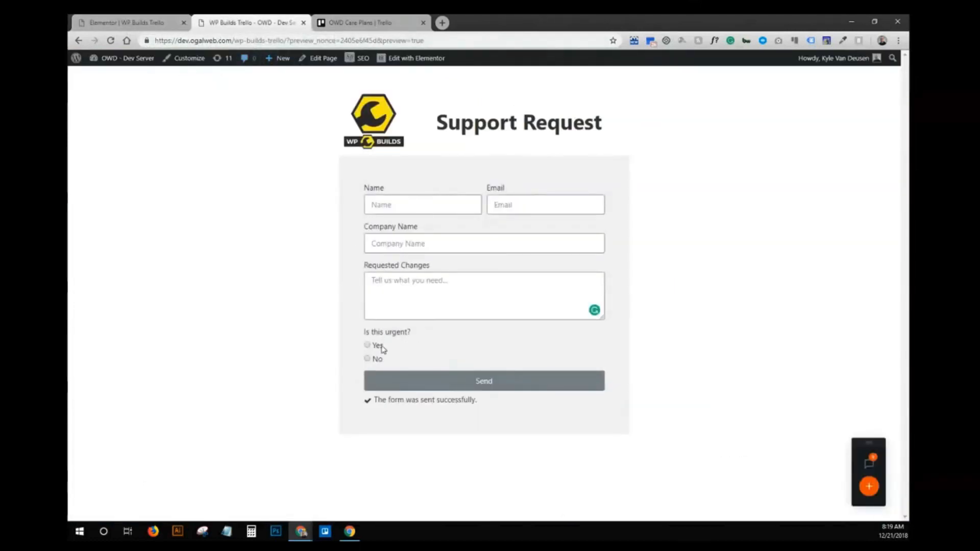
pyautogui.click(124, 23)
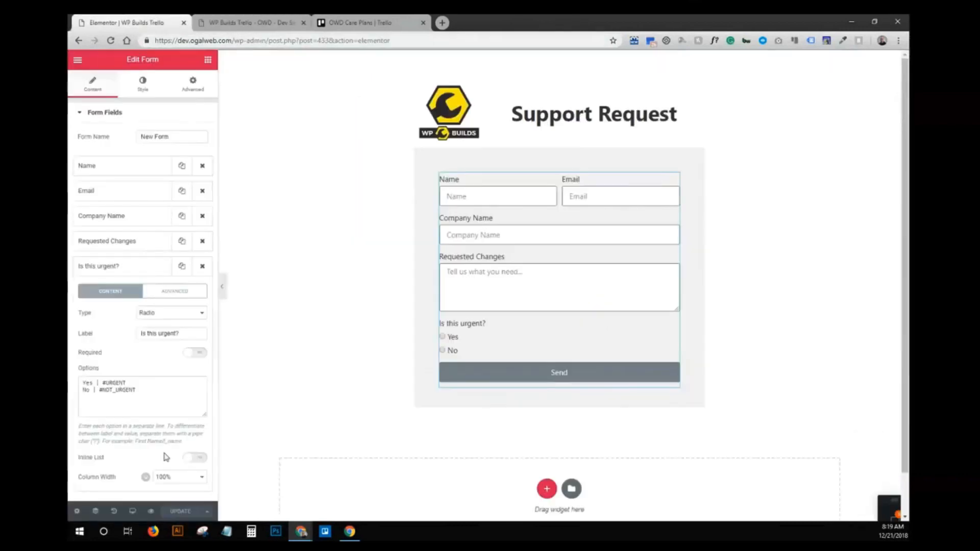
pyautogui.click(164, 397)
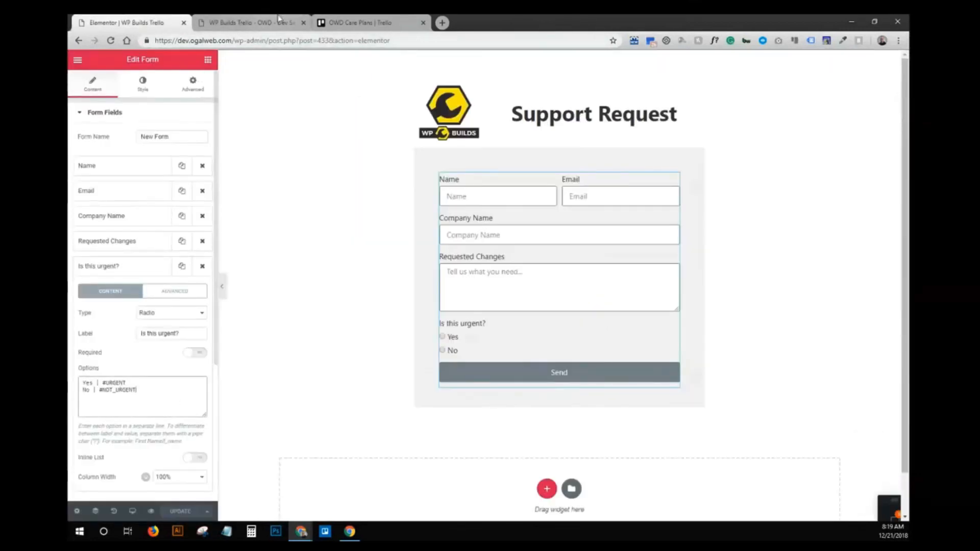
pyautogui.click(245, 22)
pyautogui.click(235, 41)
pyautogui.moveTo(284, 41); pyautogui.dragTo(425, 41)
pyautogui.press('BackSpace')
pyautogui.press('Return')
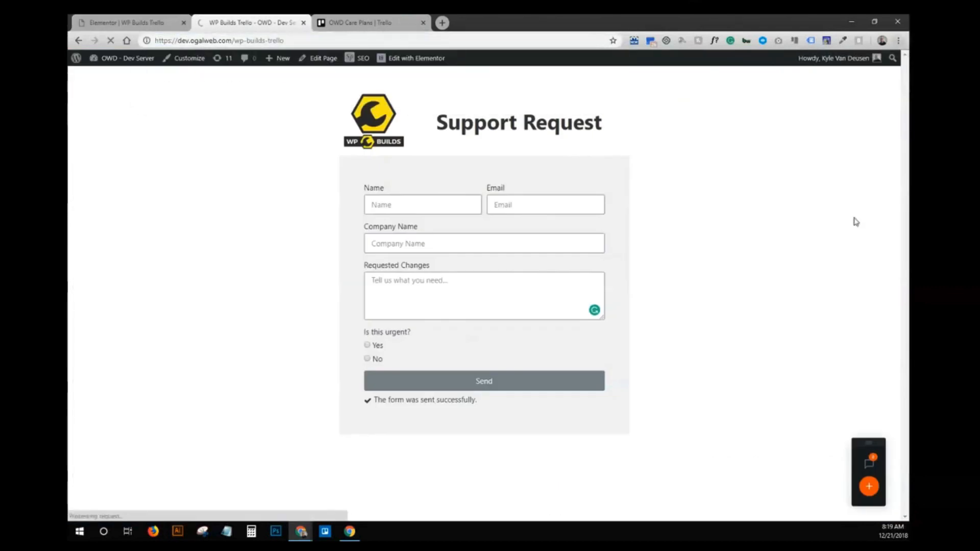
# - Fill the form with company 'ogal', changes 'test', and mark it urgent
pyautogui.click(417, 207)
pyautogui.write('kyle')
pyautogui.press('Tab')
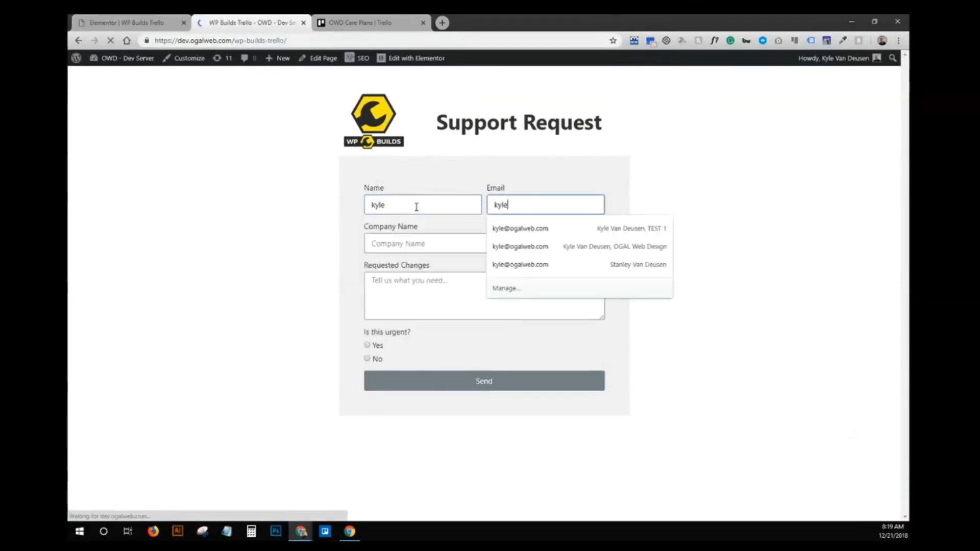
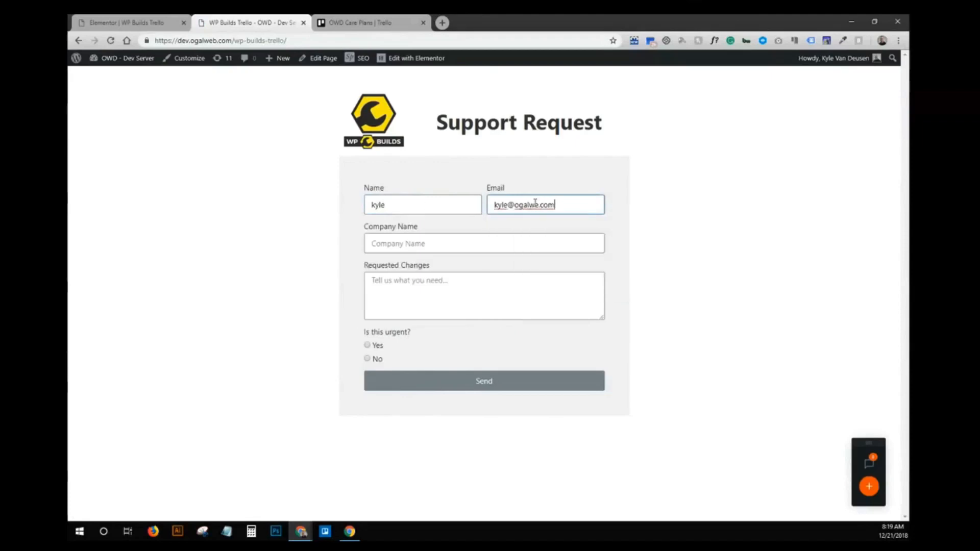
pyautogui.click(511, 244)
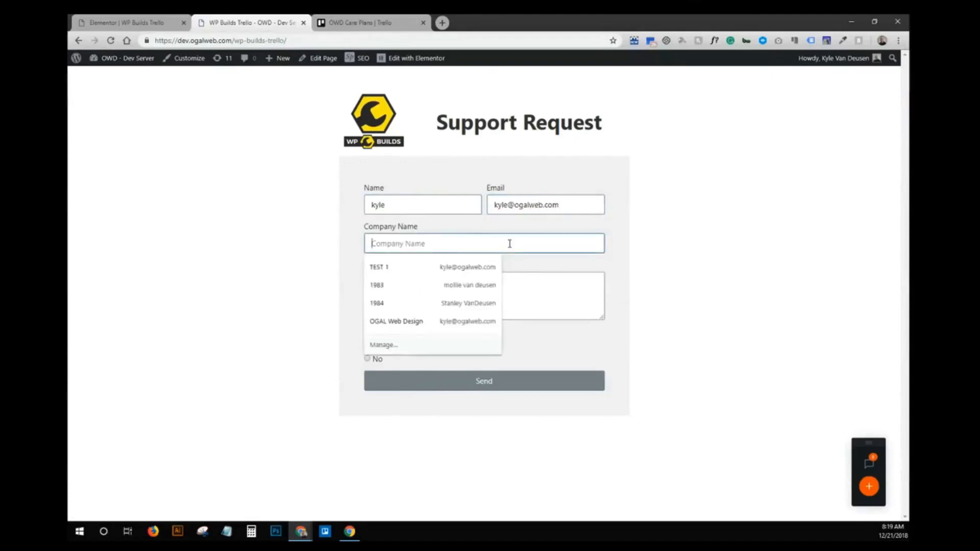
pyautogui.write('ogal')
pyautogui.press('Tab')
pyautogui.write('test')
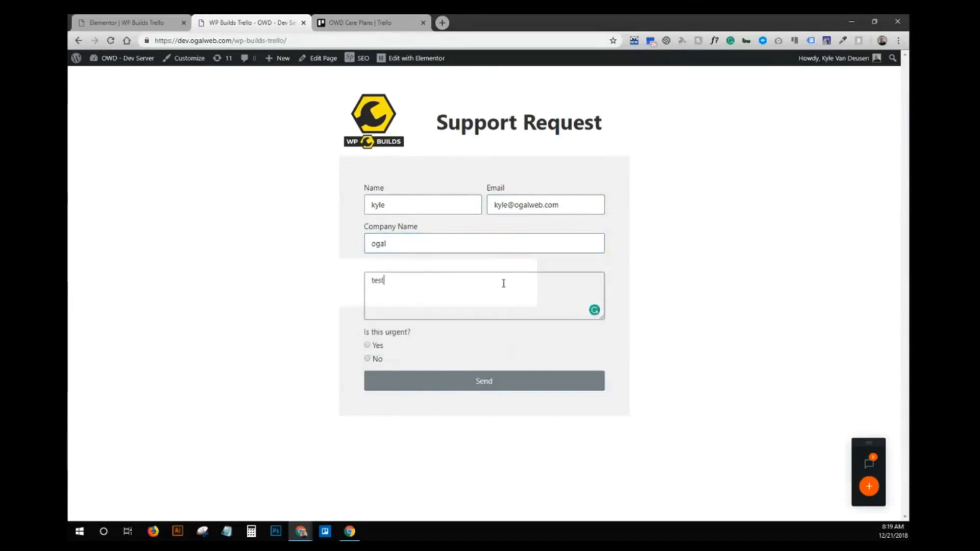
pyautogui.click(376, 347)
# - Send the test request and view the new card on the Trello board
pyautogui.click(142, 21)
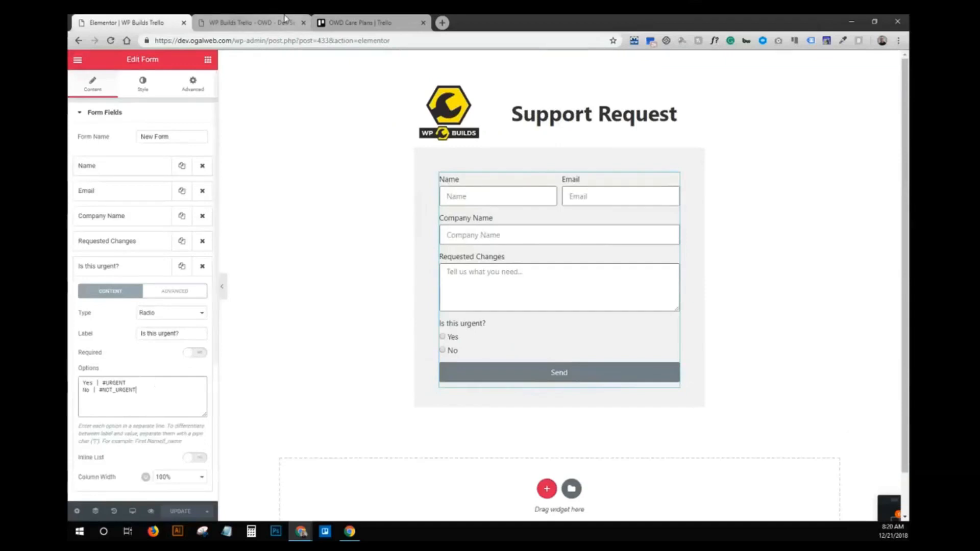
pyautogui.click(250, 23)
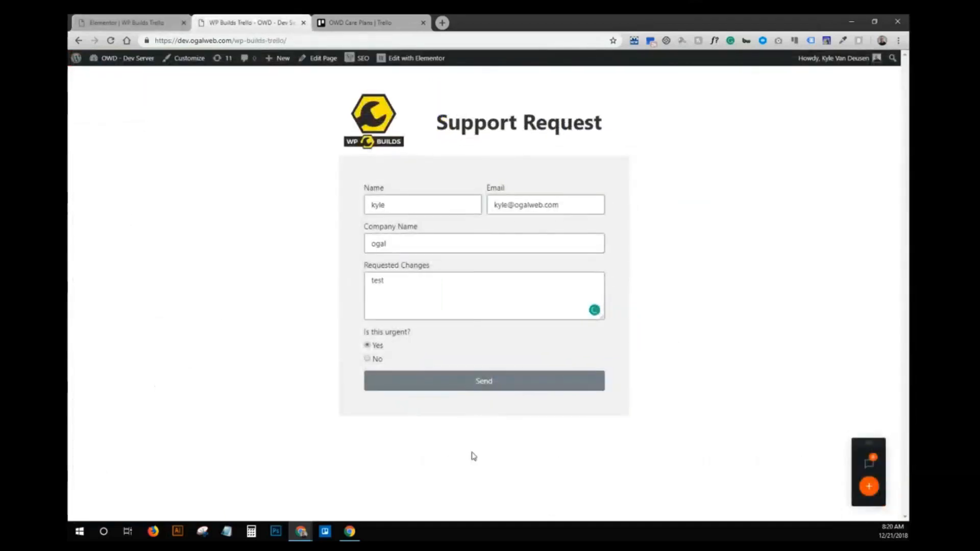
pyautogui.click(481, 392)
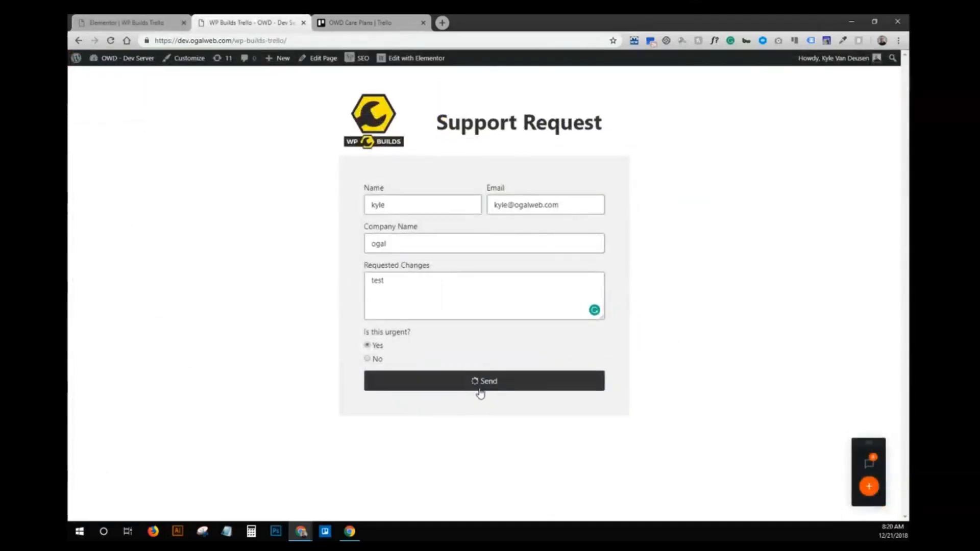
pyautogui.click(366, 21)
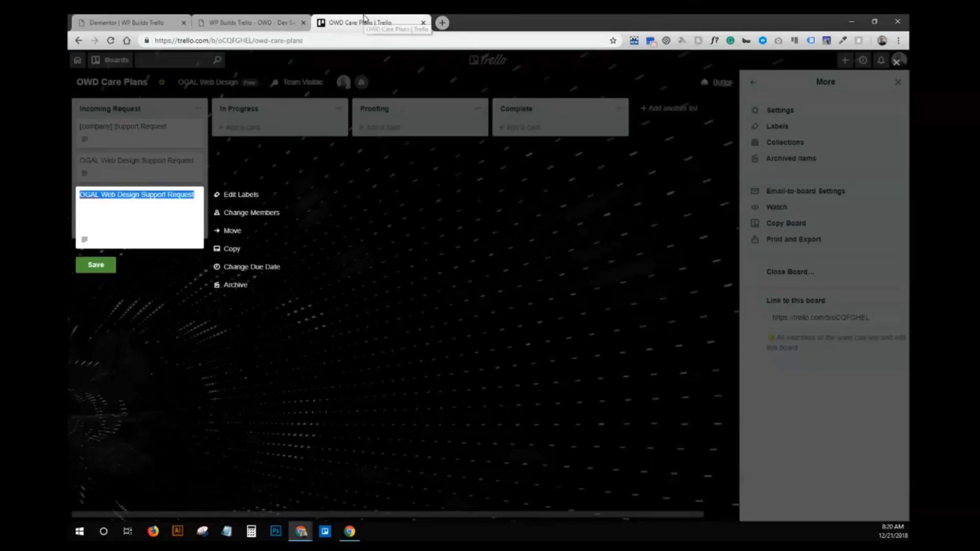
pyautogui.click(97, 265)
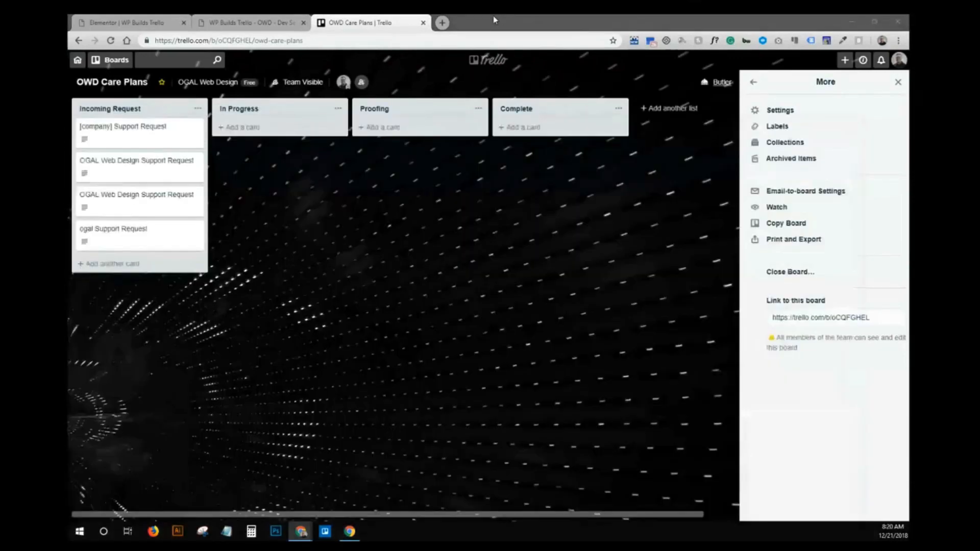
# - Load the public /support/ page in the main browser window
pyautogui.hotkey('alt', 'Tab')
pyautogui.moveTo(493, 20); pyautogui.dragTo(478, 22)
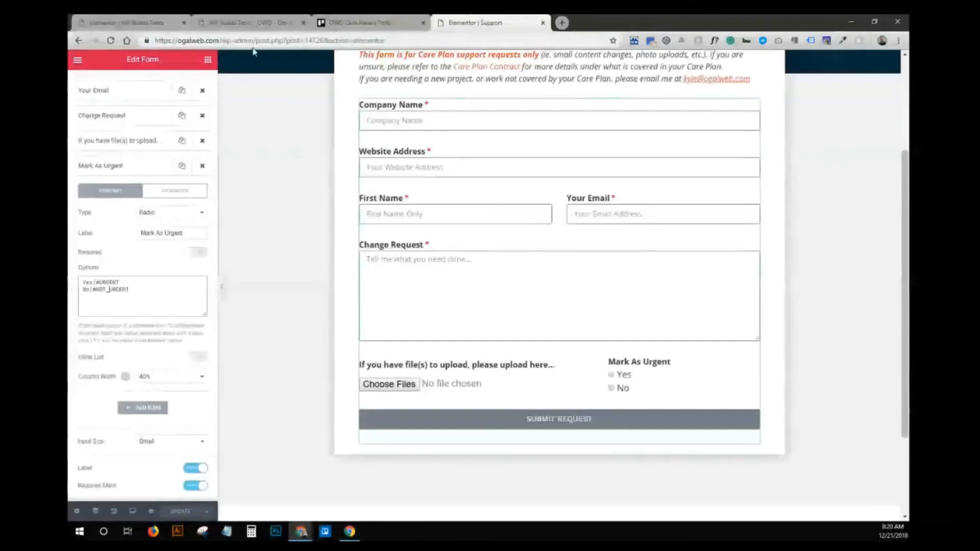
pyautogui.moveTo(221, 41); pyautogui.dragTo(824, 35)
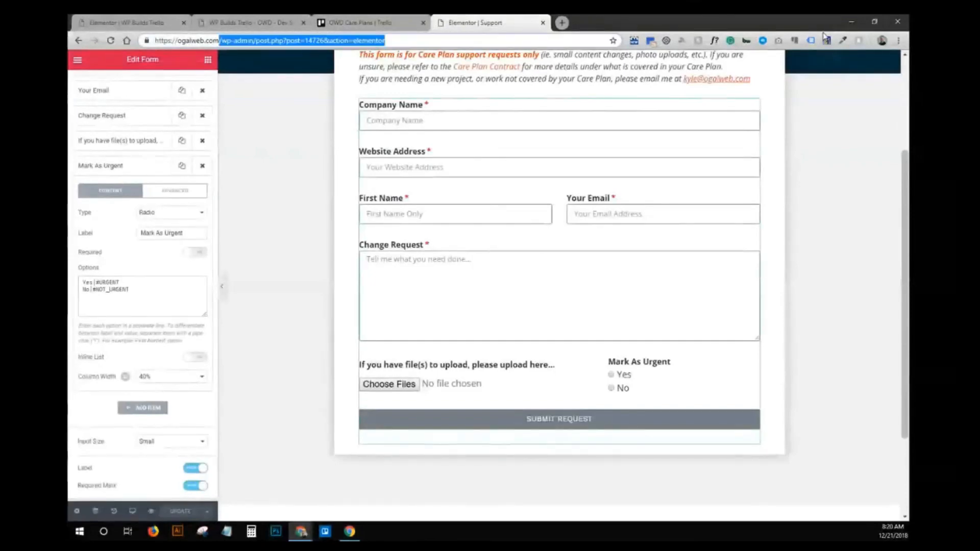
pyautogui.write('/support/')
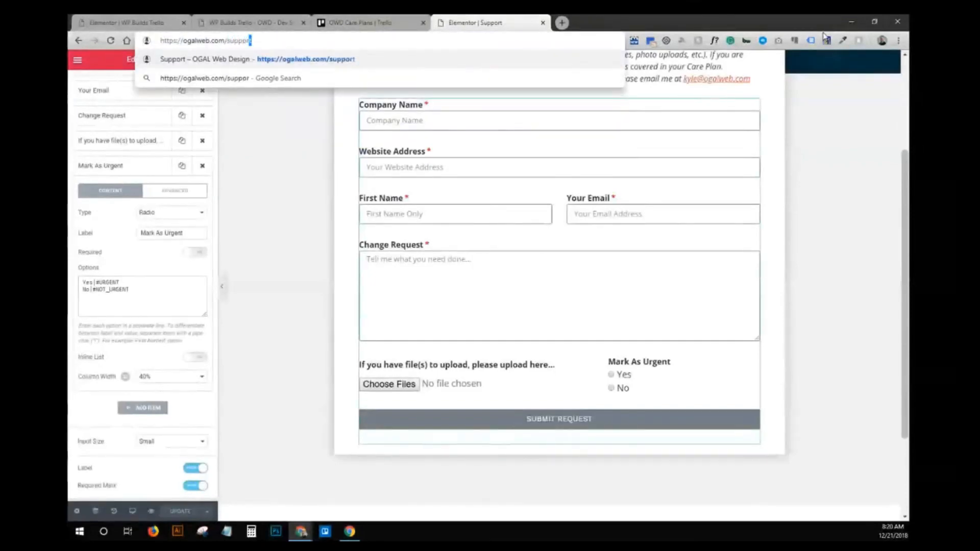
pyautogui.press('Return')
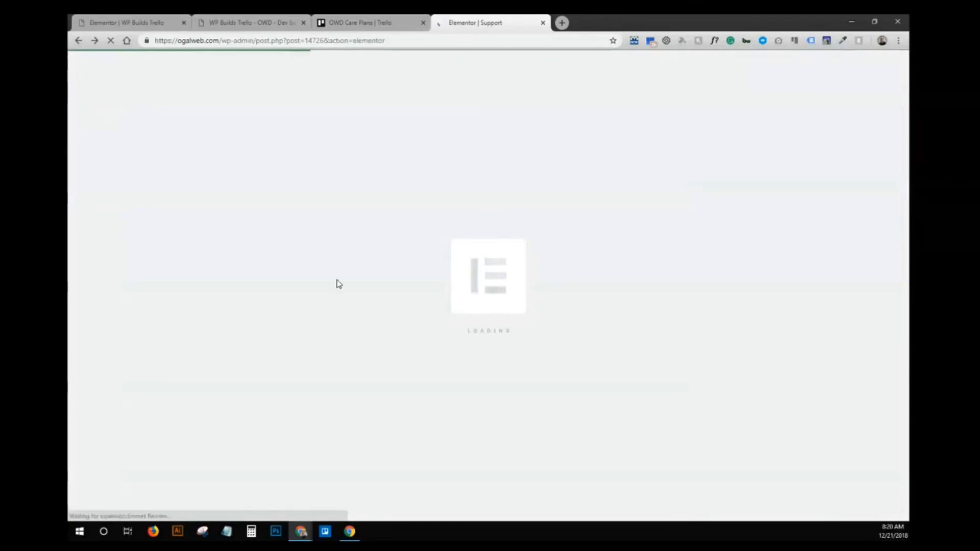
# - Inspect the Care Plan form's Mark As Urgent options: Yes | #URGENT, No | #NOT_URGENT
pyautogui.click(147, 21)
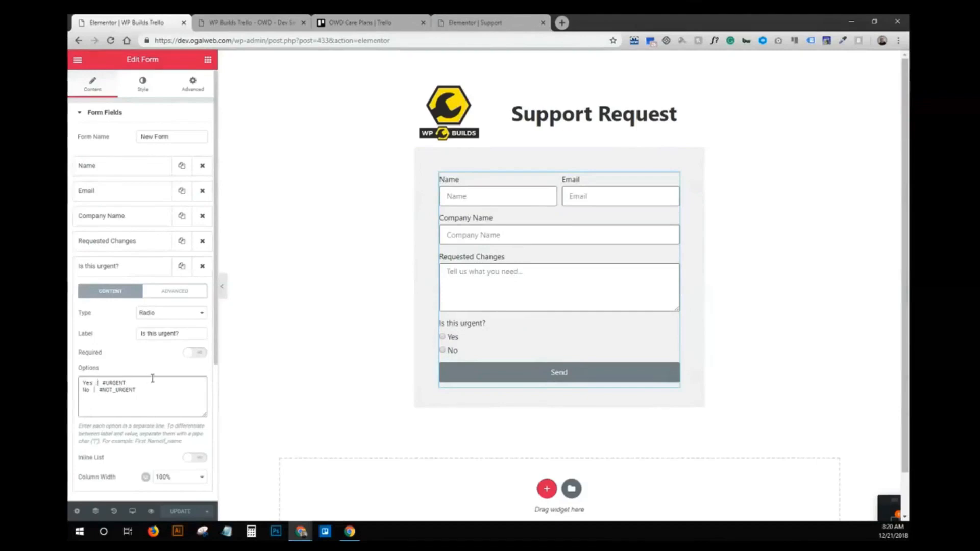
pyautogui.click(485, 22)
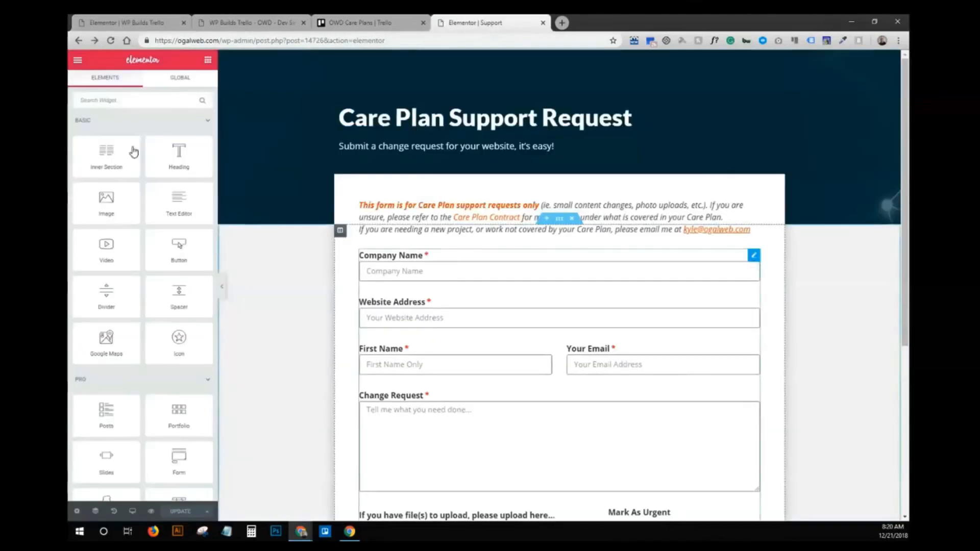
pyautogui.click(754, 255)
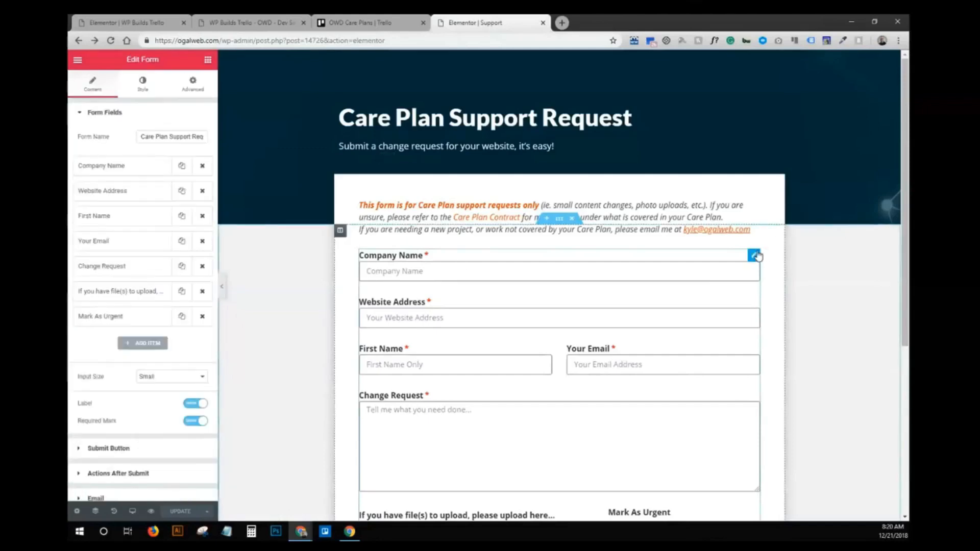
pyautogui.click(112, 247)
pyautogui.scroll(-2, 151, 285)
pyautogui.click(128, 353)
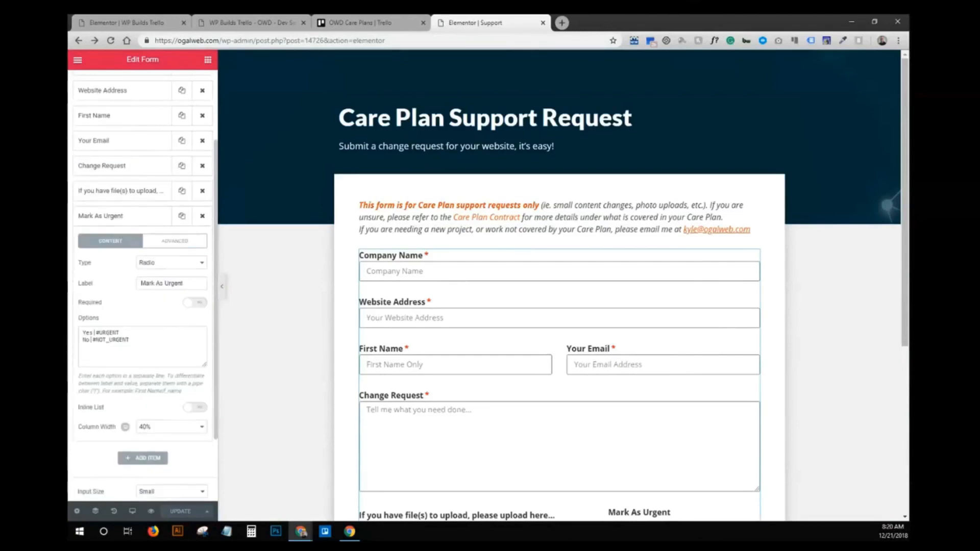
pyautogui.click(93, 333)
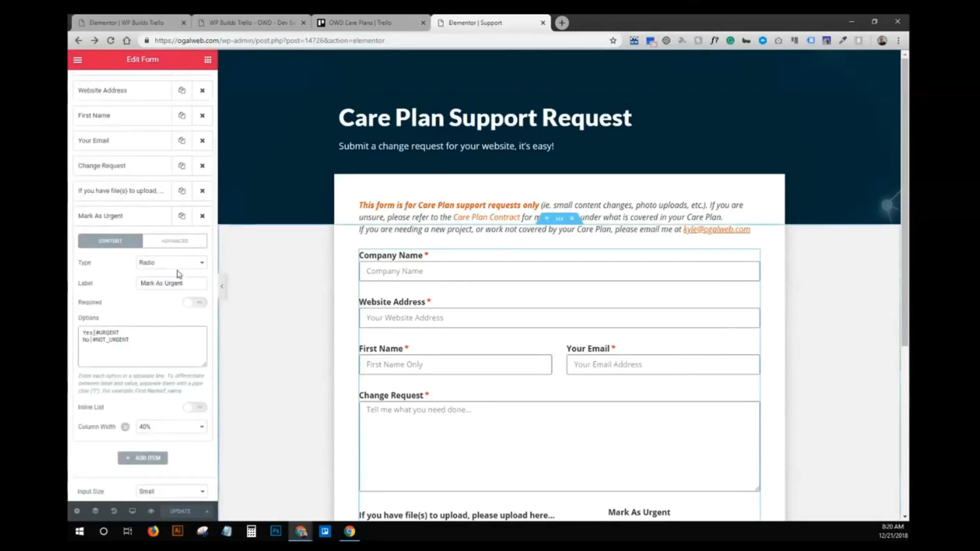
pyautogui.hotkey('ctrl', '1')
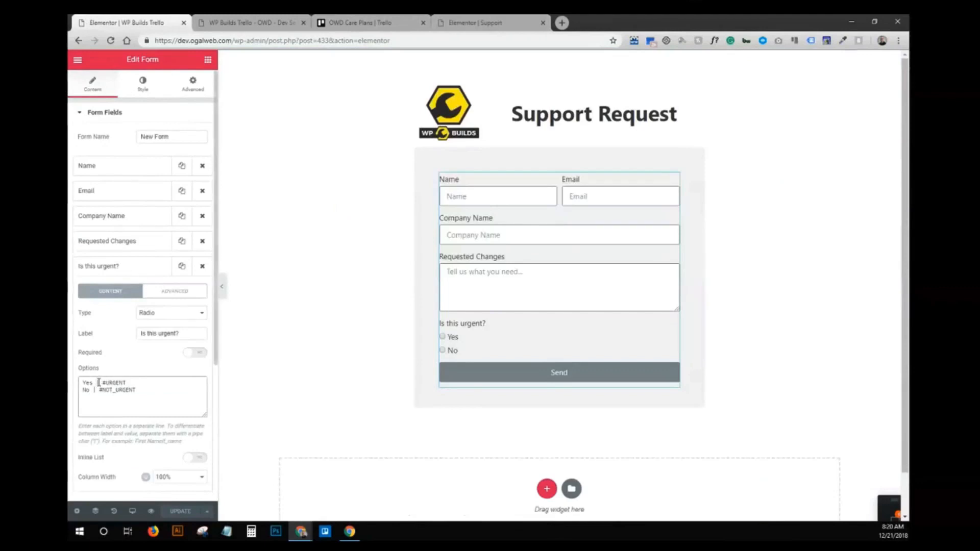
# - Change the options to Yes|#URGENT and No|#NOT_URGENT, update, and open the form page
pyautogui.press('Delete')
pyautogui.press('Left')
pyautogui.press('BackSpace')
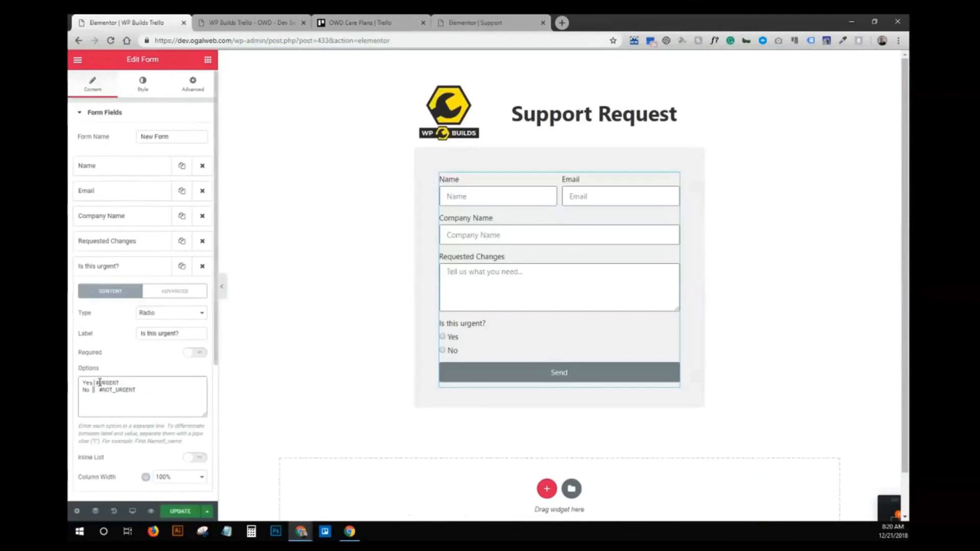
pyautogui.press('Delete')
pyautogui.press('Left')
pyautogui.press('BackSpace')
pyautogui.click(179, 511)
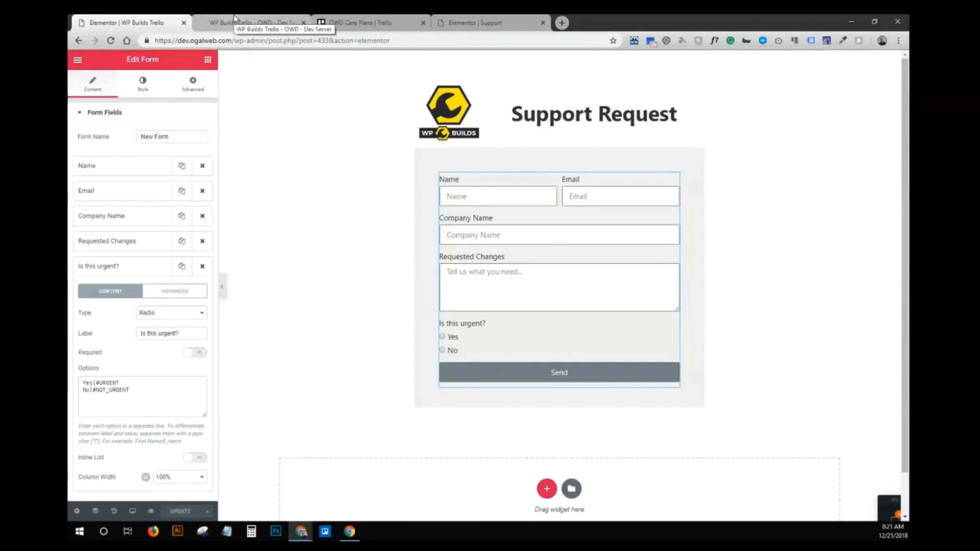
pyautogui.click(235, 21)
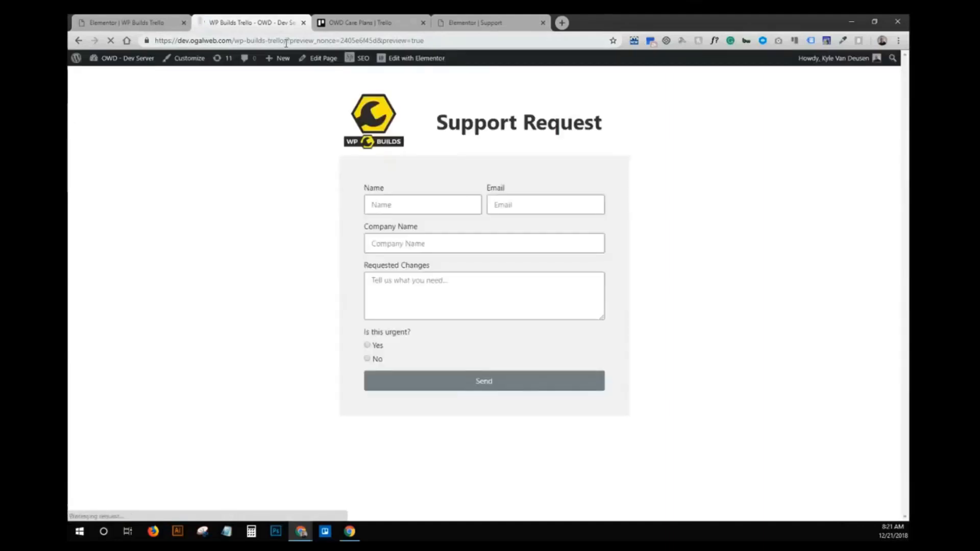
# - Reload the support page at its plain address without preview parameters
pyautogui.moveTo(286, 42); pyautogui.dragTo(721, 68)
pyautogui.press('BackSpace')
pyautogui.press('Return')
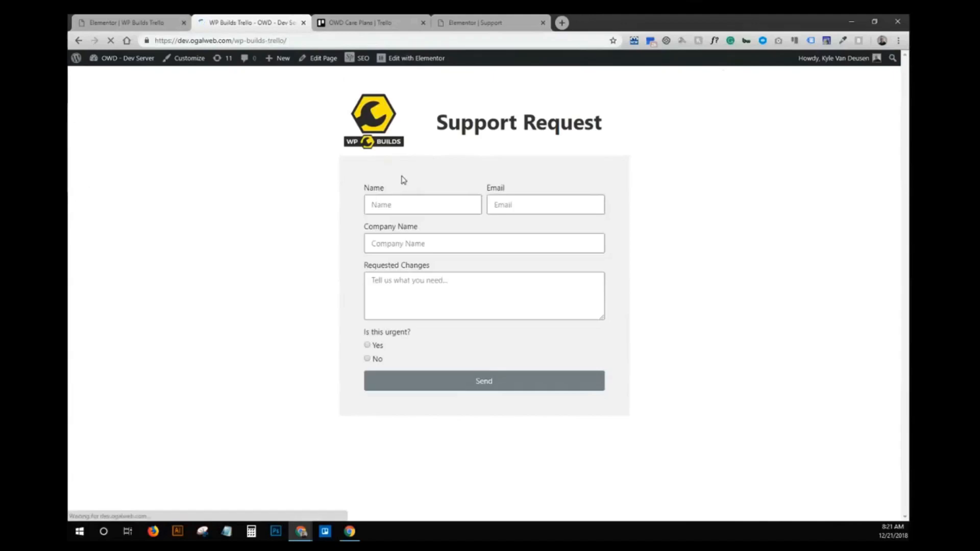
# - Send an urgent test request for company 'OGAL' and check Trello for its card
pyautogui.click(385, 199)
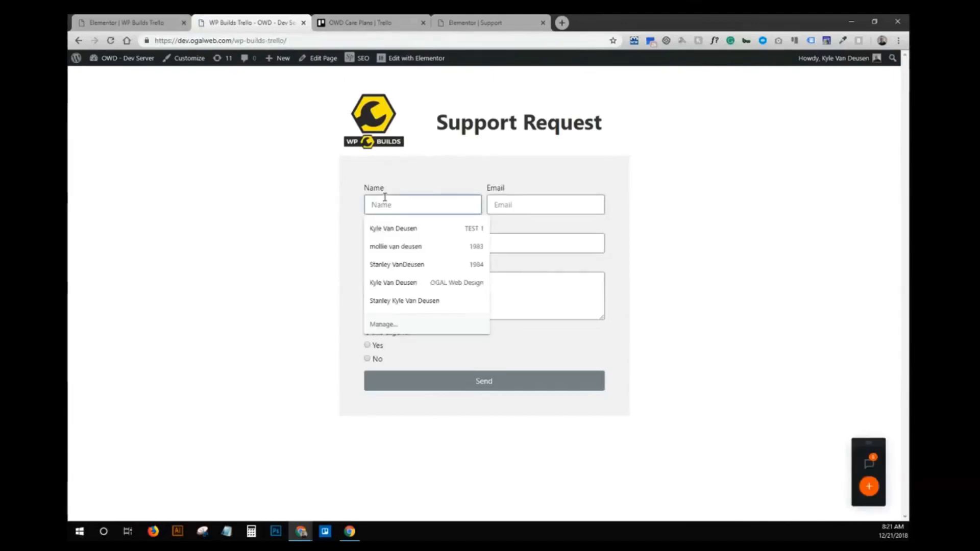
pyautogui.write('test')
pyautogui.press('Tab')
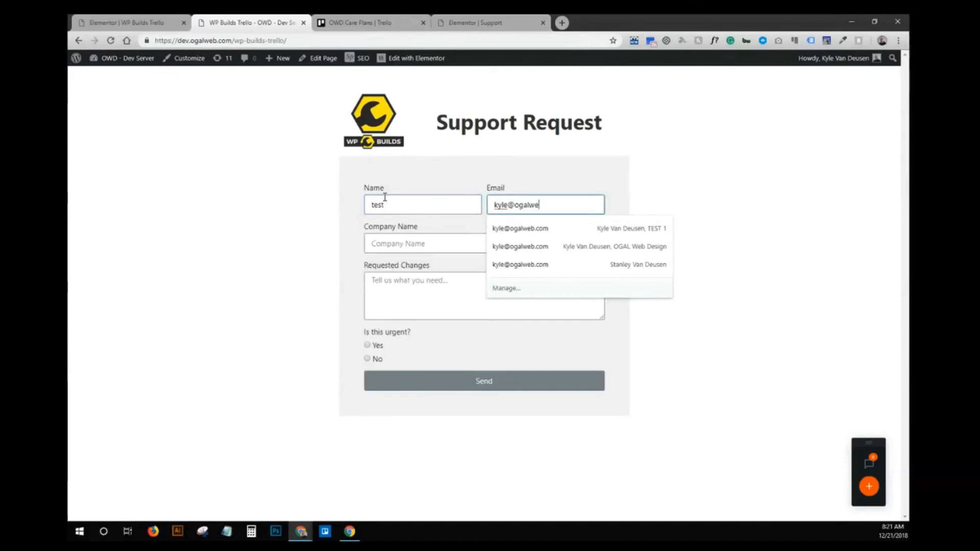
pyautogui.press('Tab')
pyautogui.write('OGAL')
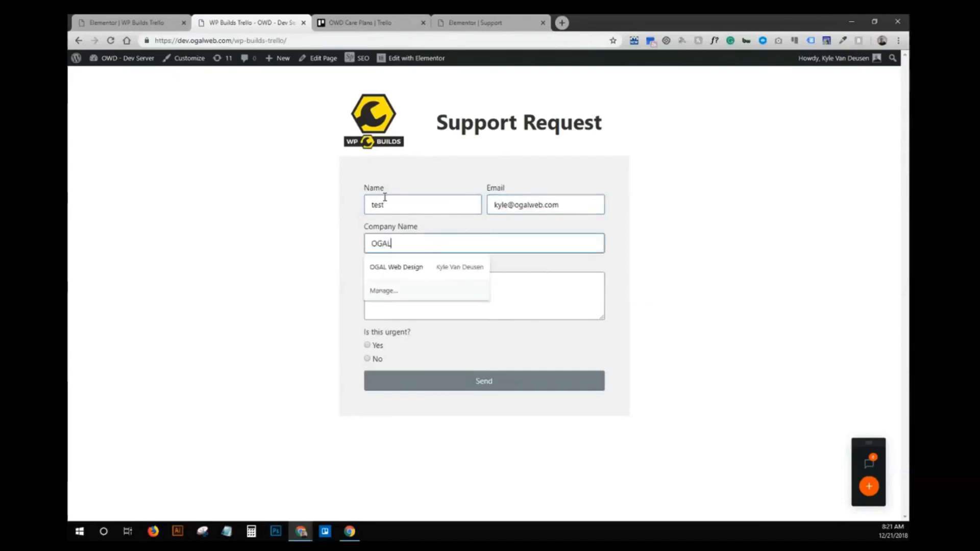
pyautogui.press('Tab')
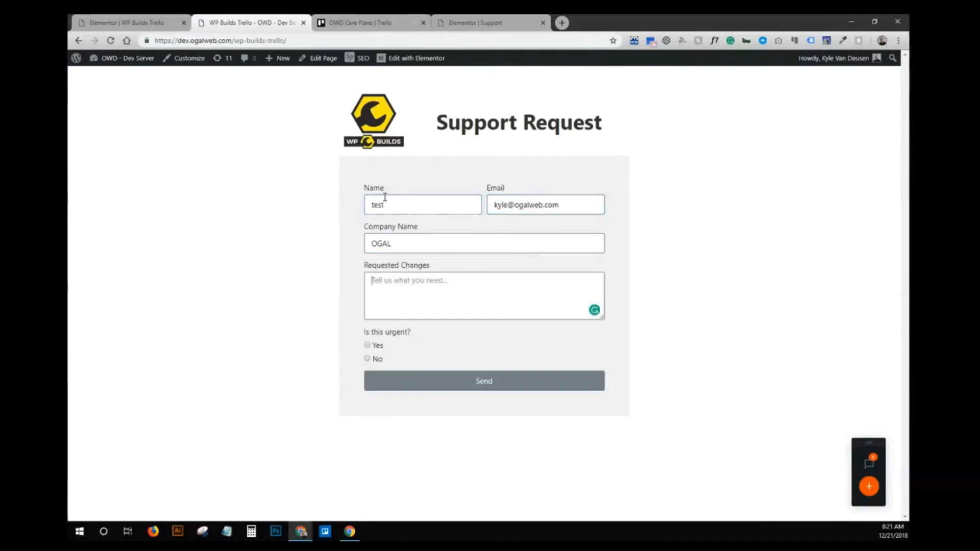
pyautogui.write('Test')
pyautogui.click(378, 350)
pyautogui.click(423, 389)
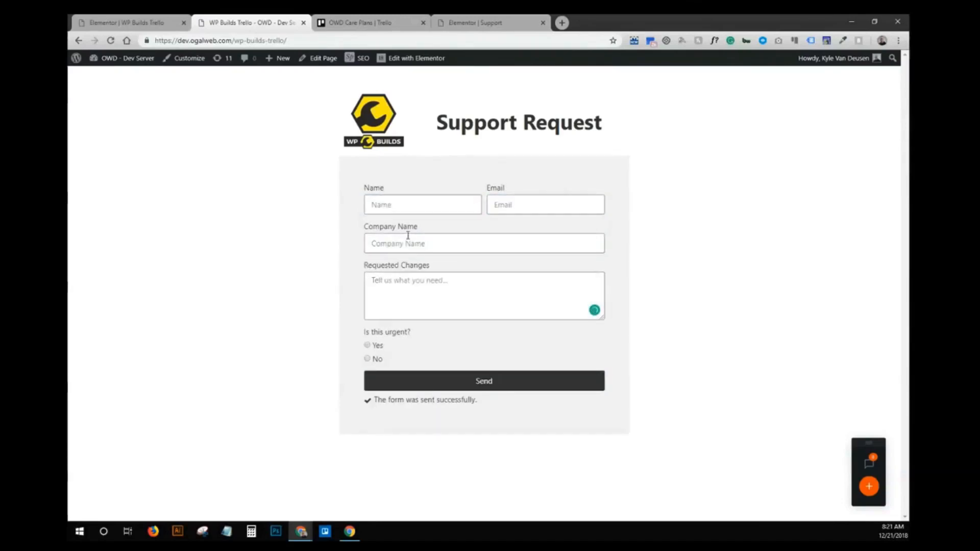
pyautogui.click(383, 22)
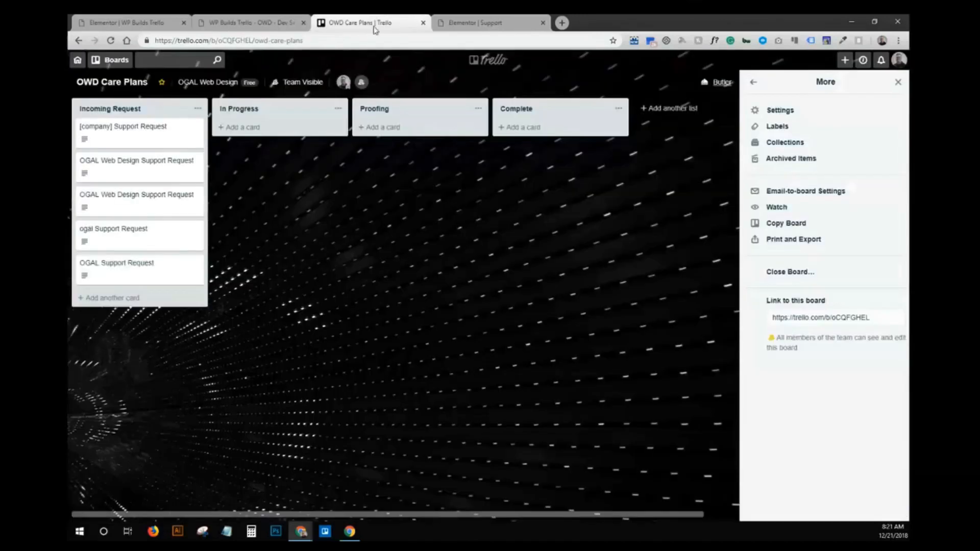
# - Fill the support form with a name, an email address, company 'OGAL' and a short request message
pyautogui.click(275, 22)
pyautogui.click(401, 203)
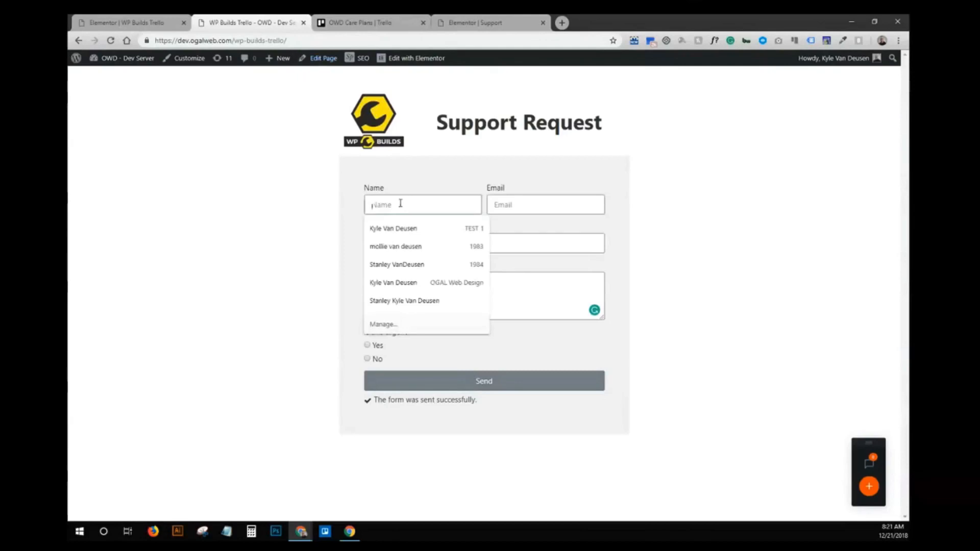
pyautogui.write('kyle')
pyautogui.press('Tab')
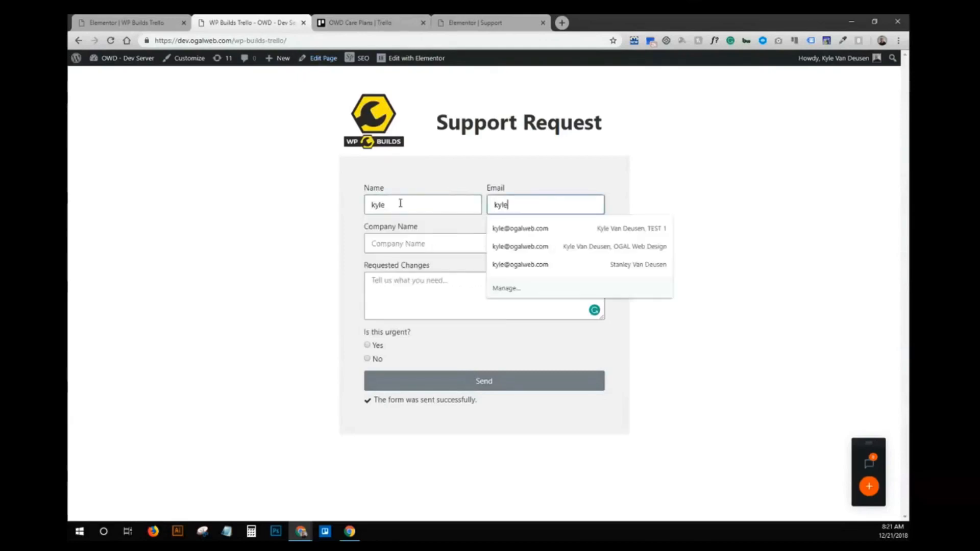
pyautogui.press('Tab')
pyautogui.write('OGA')
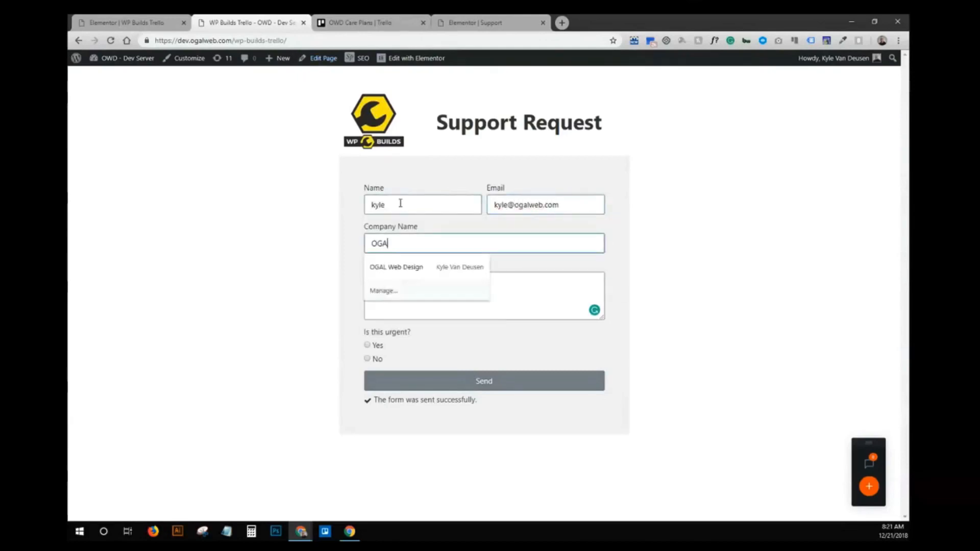
pyautogui.write('L')
pyautogui.press('Tab')
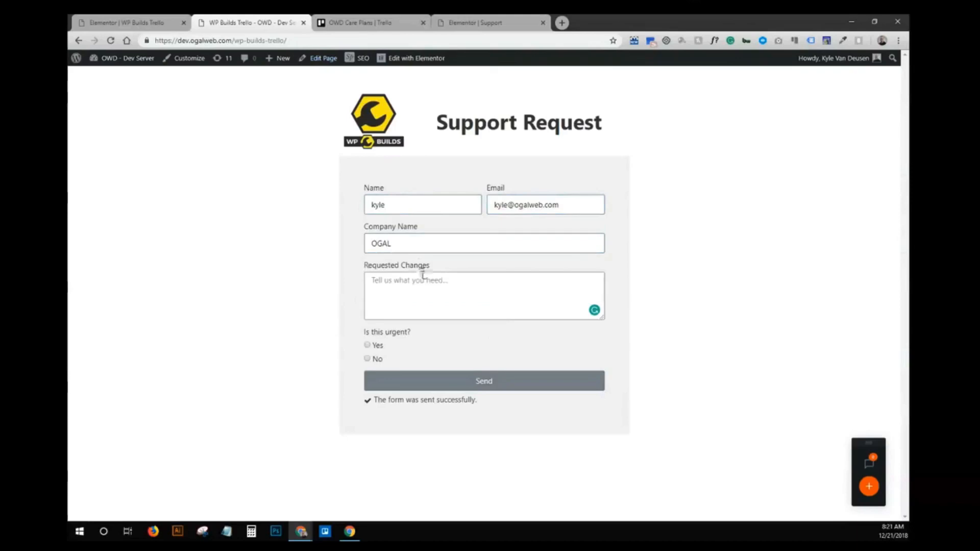
pyautogui.write("I'm an idiot")
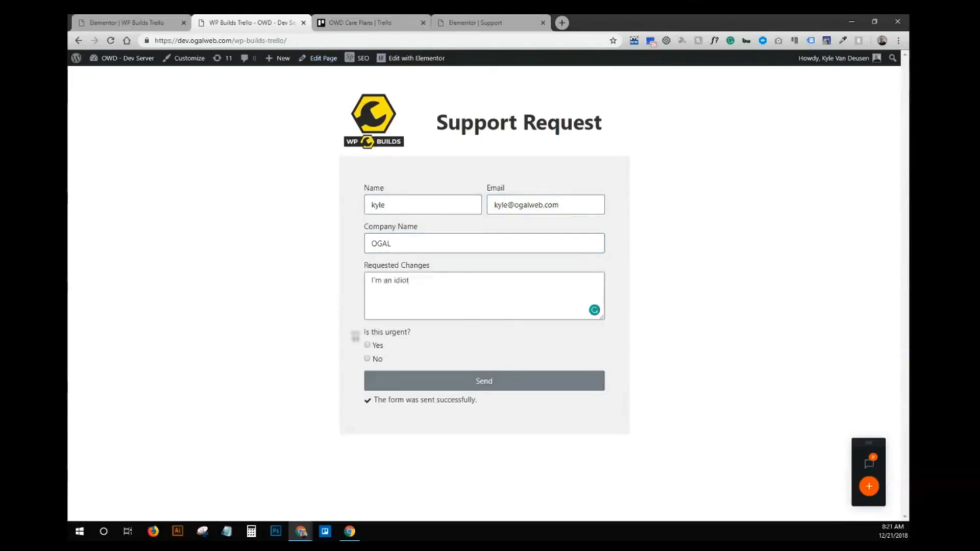
# - Mark the request urgent, send it, and check the Trello board for the new card
pyautogui.click(368, 345)
pyautogui.click(389, 381)
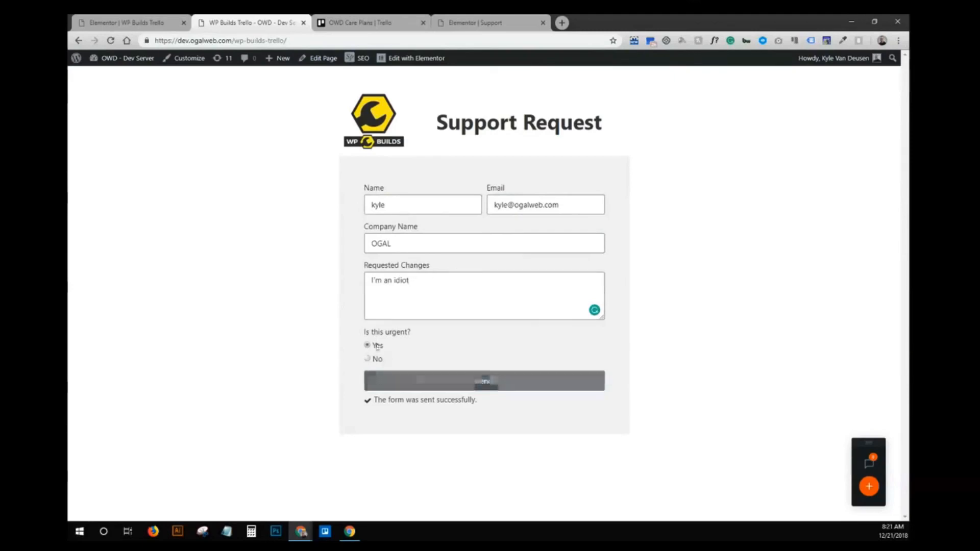
pyautogui.click(412, 382)
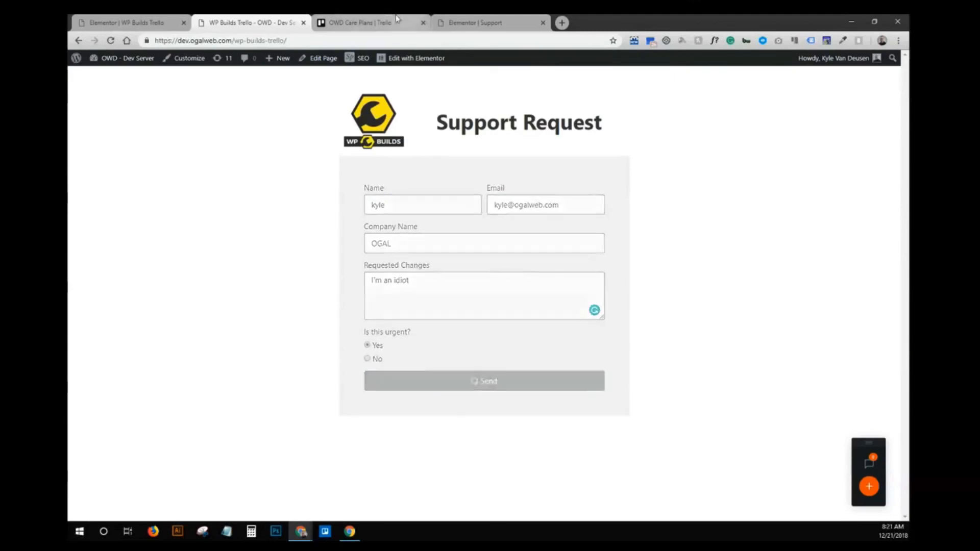
pyautogui.click(397, 20)
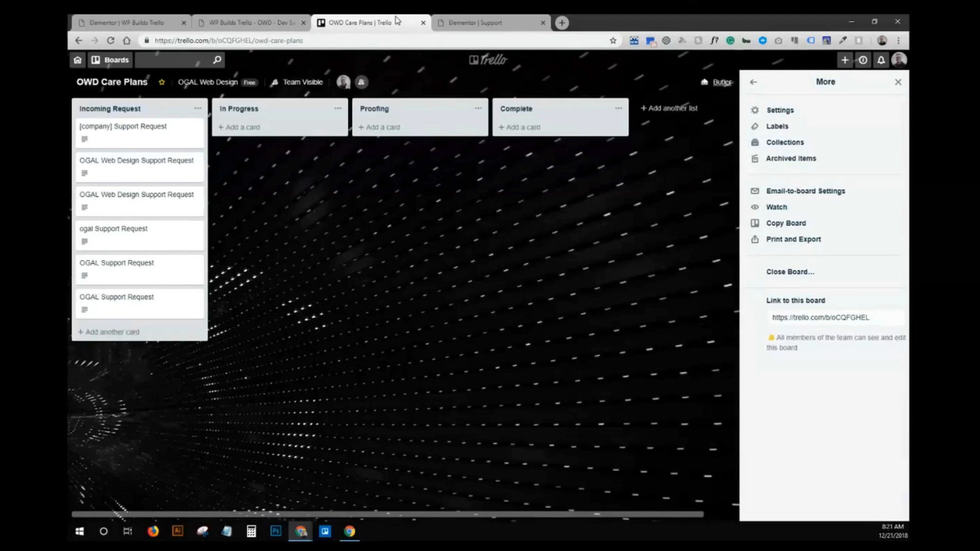
pyautogui.click(472, 22)
# - Load the live site's support page
pyautogui.click(226, 41)
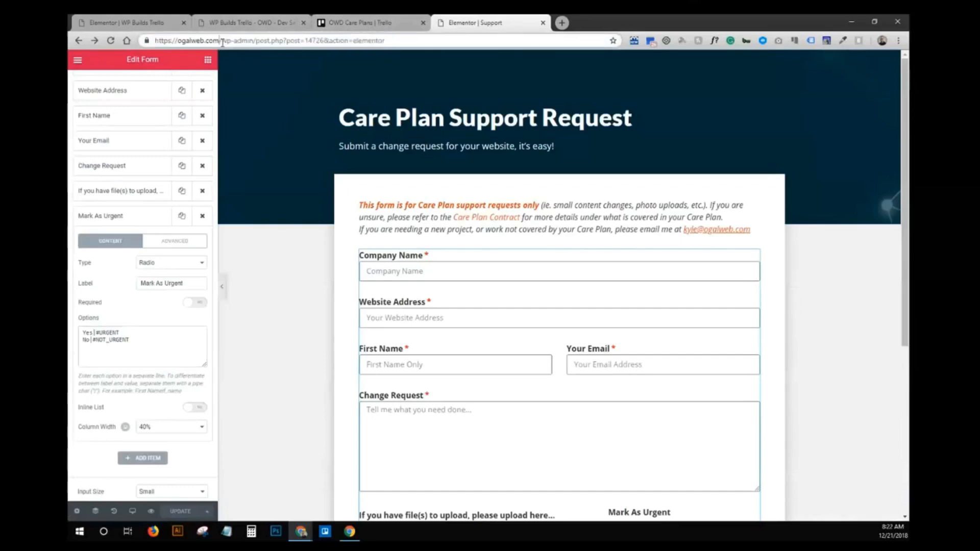
pyautogui.moveTo(225, 40); pyautogui.dragTo(830, 72)
pyautogui.write('support')
pyautogui.press('Return')
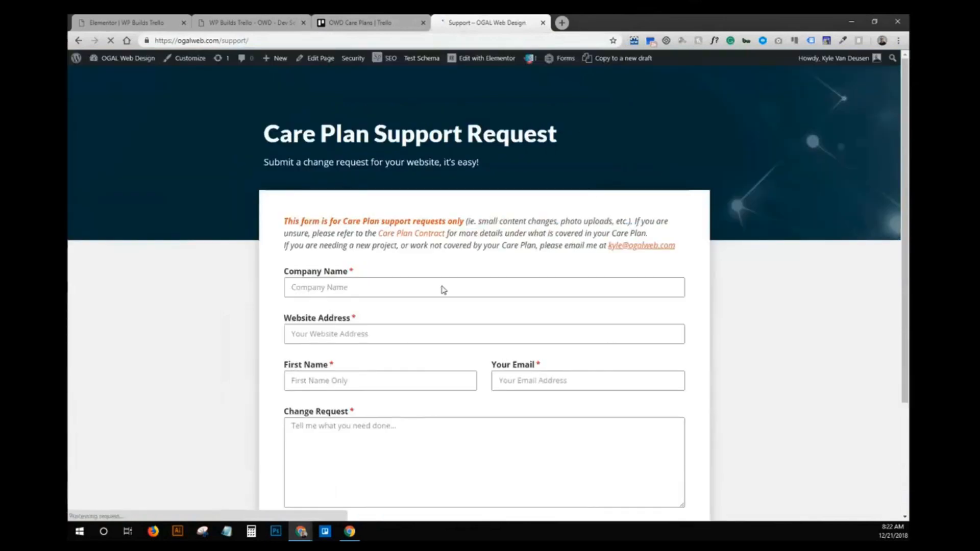
# - Enter company 'asdfasdf', a website address from the suggestion, and first name 'asdf'
pyautogui.click(427, 288)
pyautogui.write('asdfasdf')
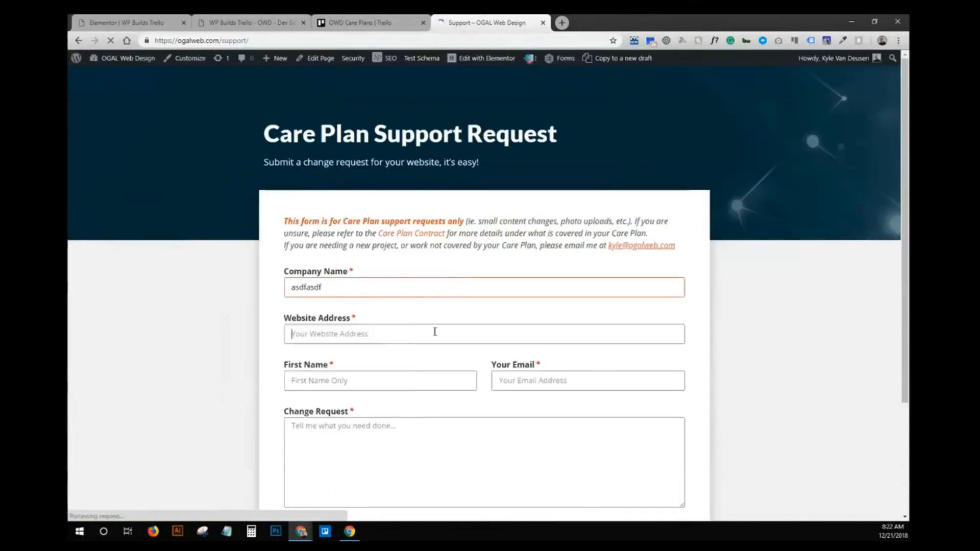
pyautogui.click(432, 330)
pyautogui.write('https://ogalweb.com')
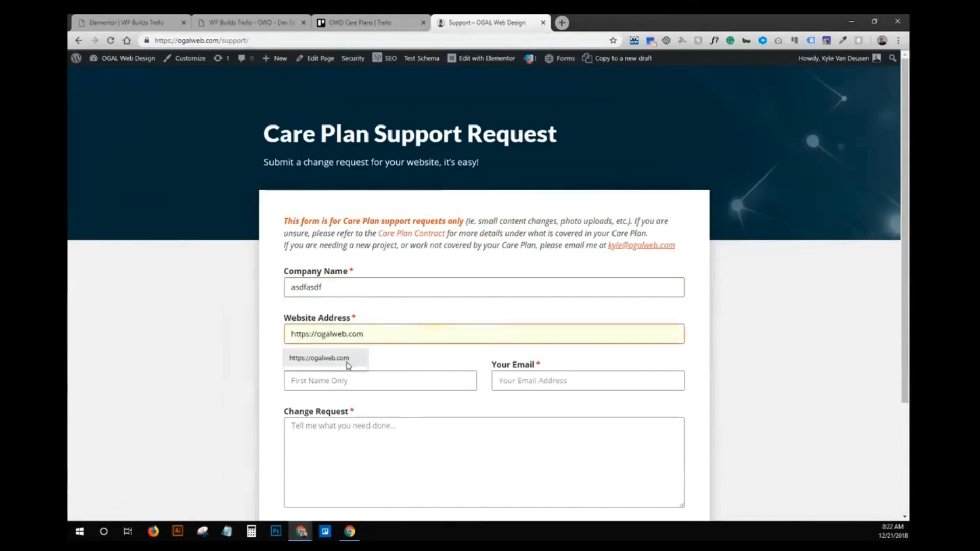
pyautogui.click(332, 362)
pyautogui.click(352, 381)
pyautogui.write('asdf')
pyautogui.click(506, 381)
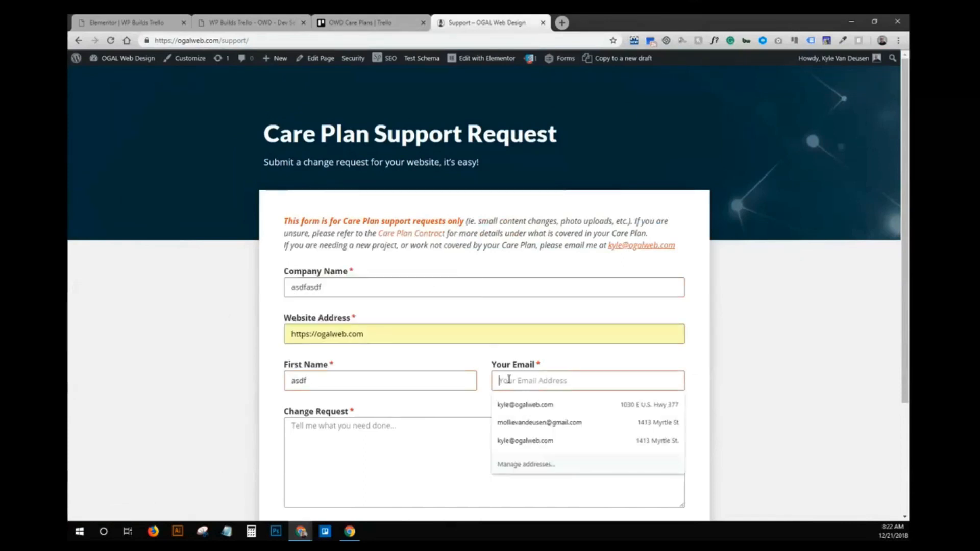
pyautogui.write('jky')
pyautogui.press('BackSpace')
pyautogui.press('BackSpace')
pyautogui.press('BackSpace')
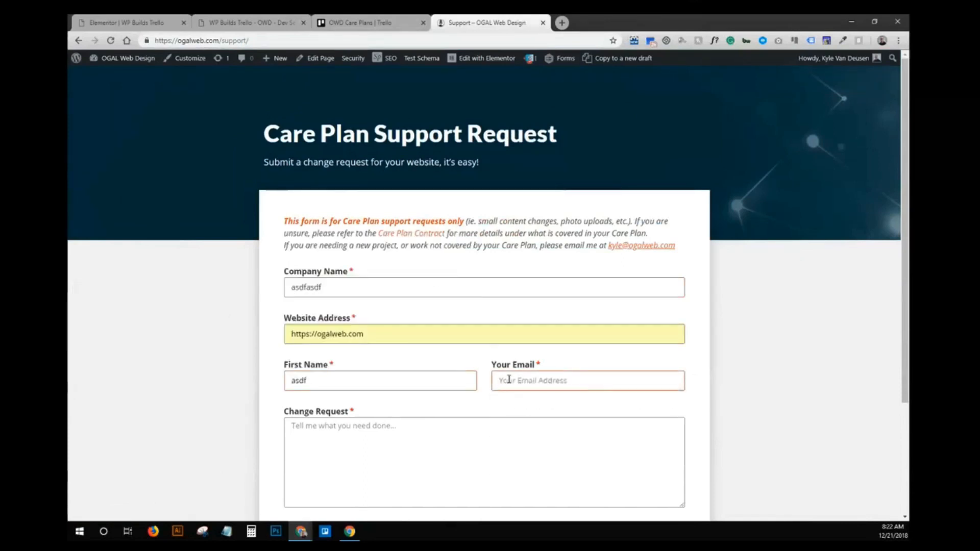
pyautogui.write('kyle')
pyautogui.click(505, 401)
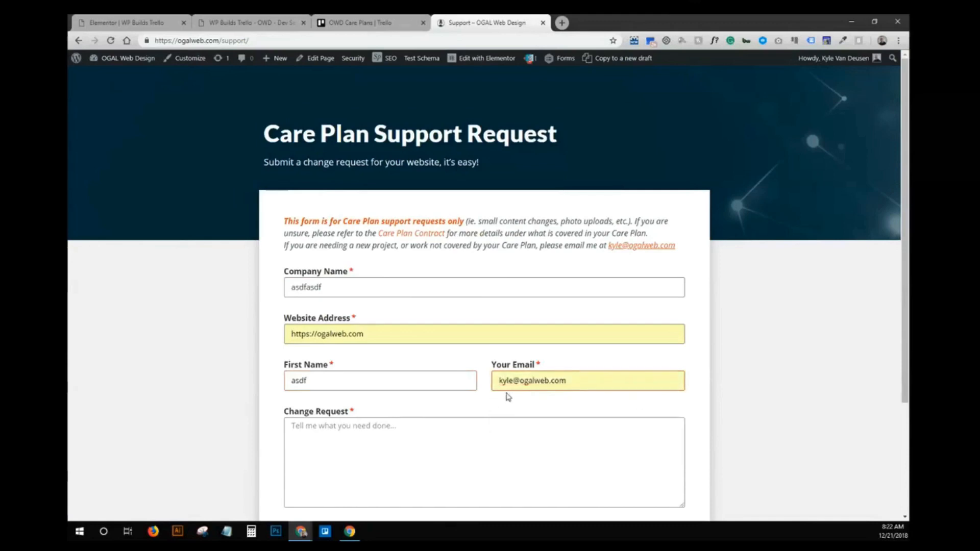
pyautogui.write('asdf')
# - Mark the request as urgent, submit it, and view the resulting card on Trello
pyautogui.scroll(-2, 476, 323)
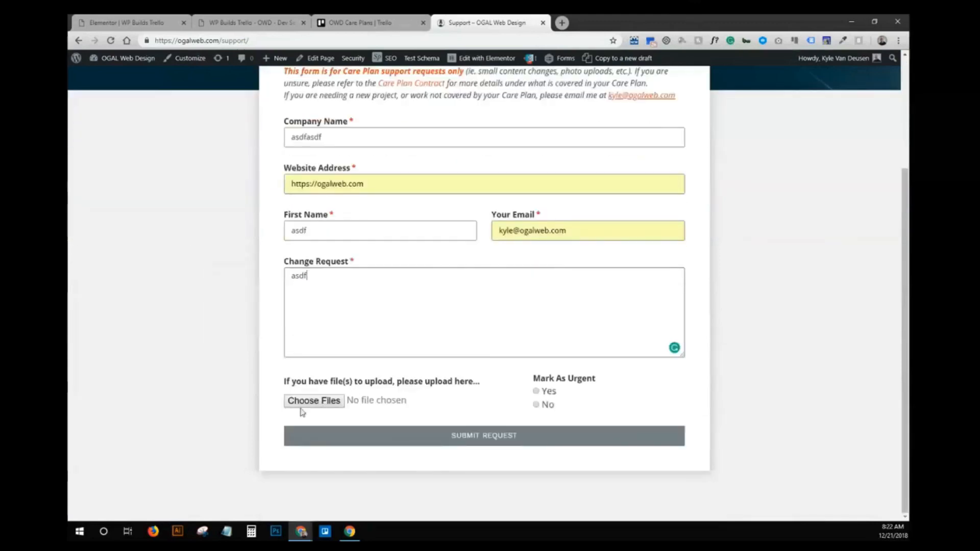
pyautogui.click(538, 391)
pyautogui.click(519, 440)
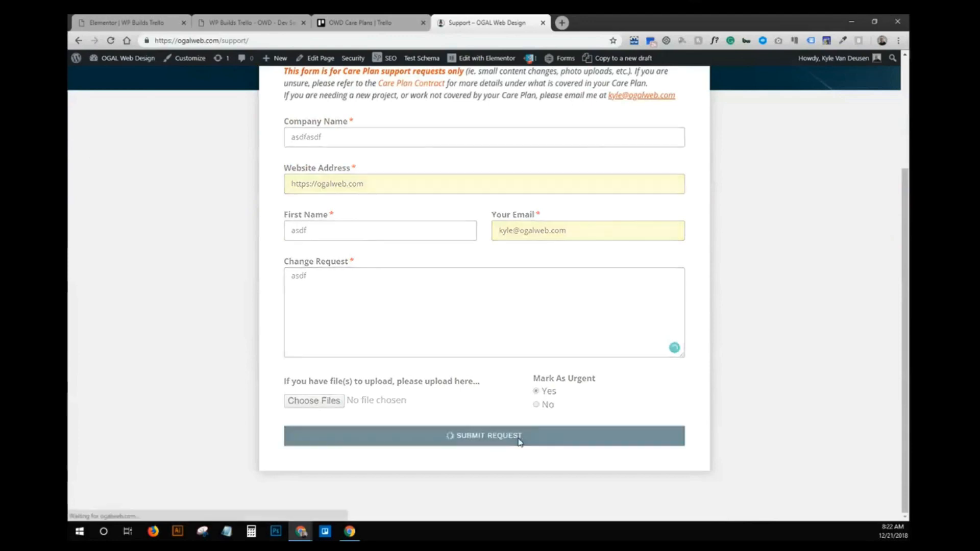
pyautogui.click(342, 21)
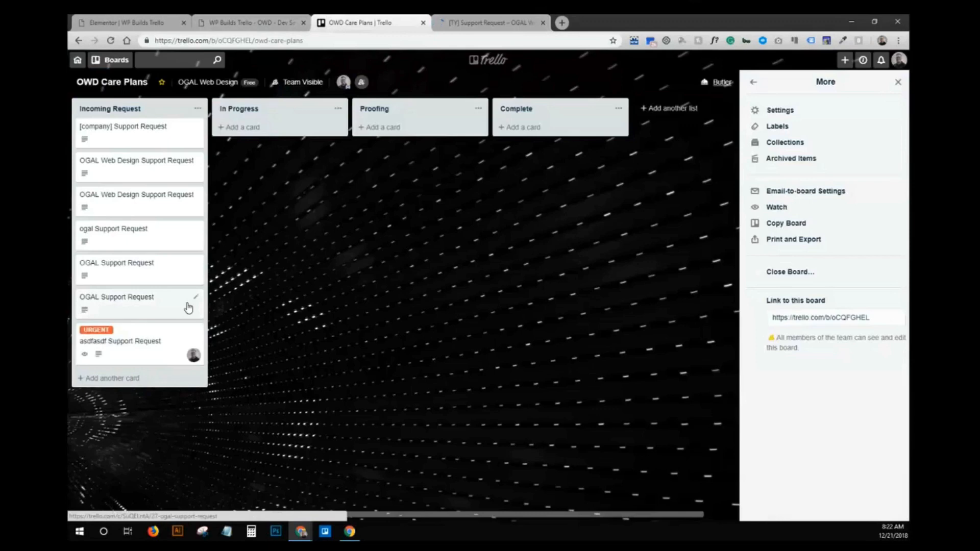
pyautogui.click(144, 20)
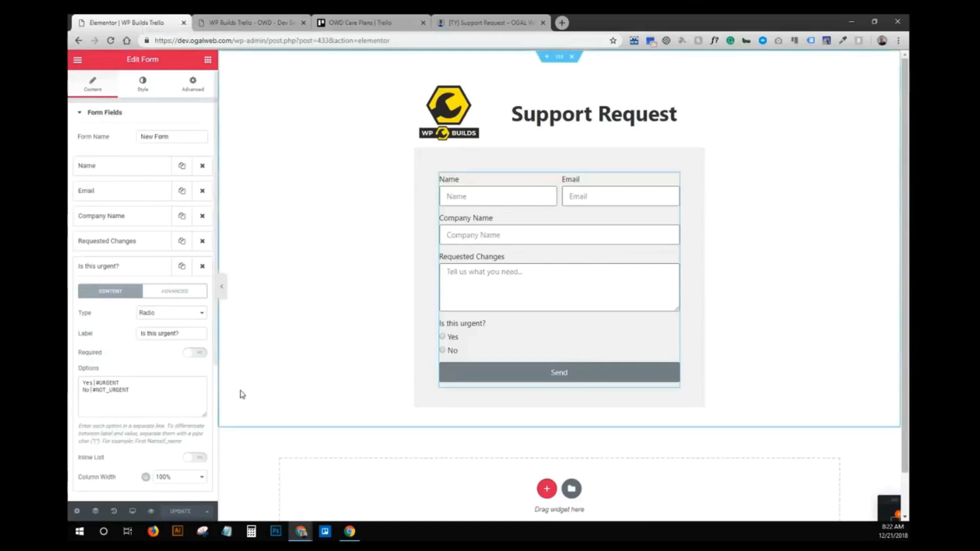
pyautogui.click(185, 290)
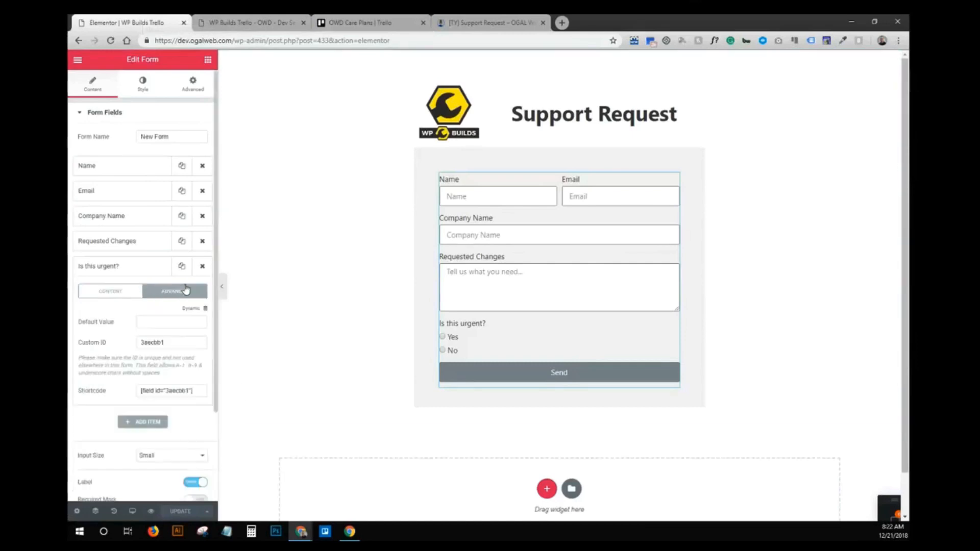
pyautogui.click(107, 294)
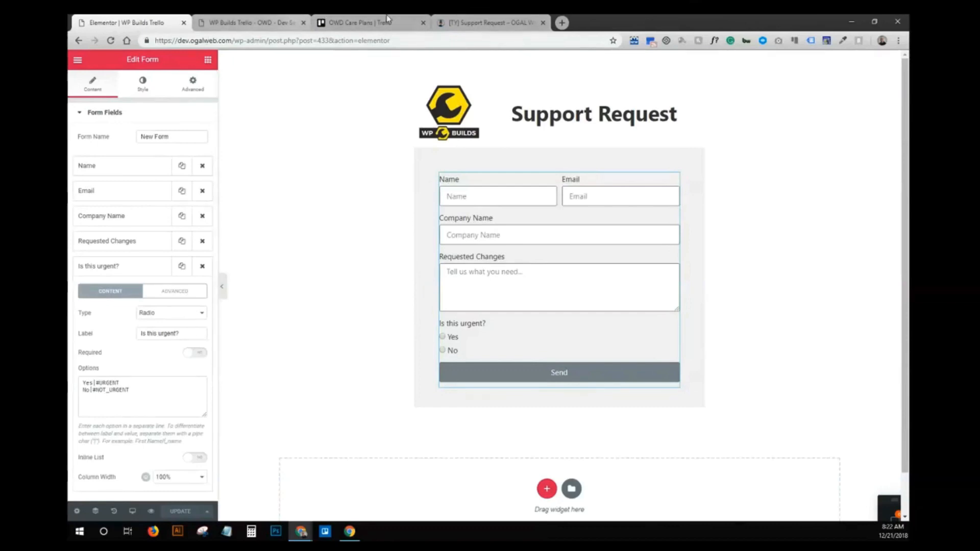
pyautogui.click(482, 22)
pyautogui.click(327, 18)
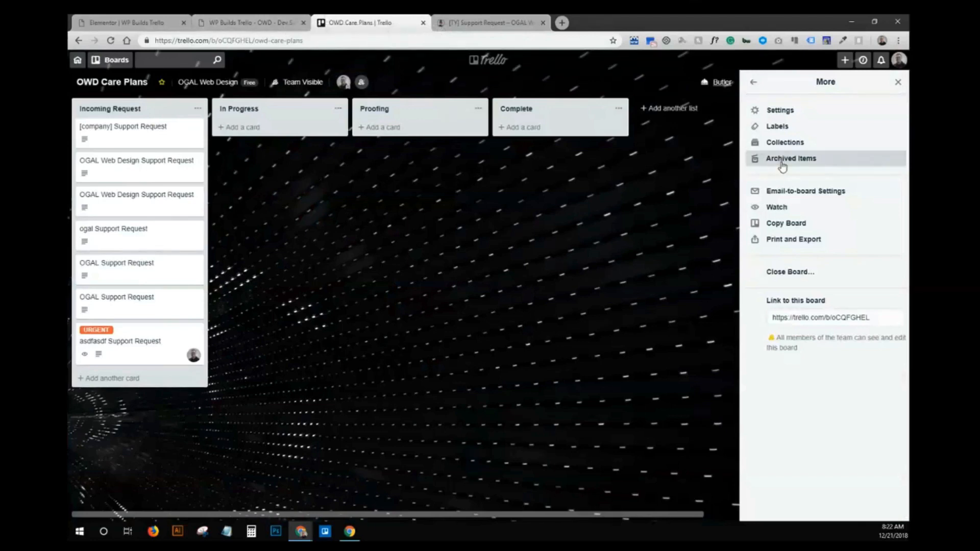
# - Open Email-to-board Settings and its 'More email formatting tips' help article
pyautogui.click(796, 193)
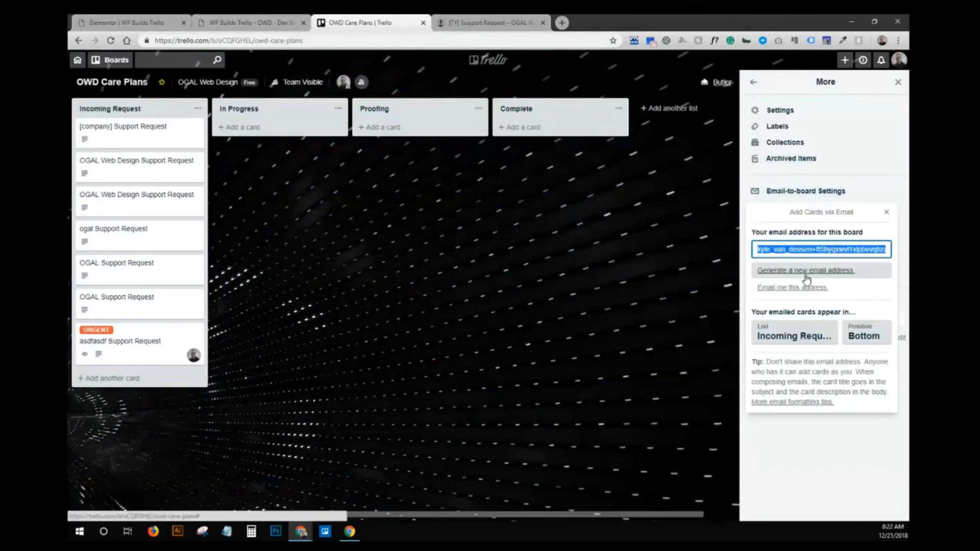
pyautogui.click(813, 403)
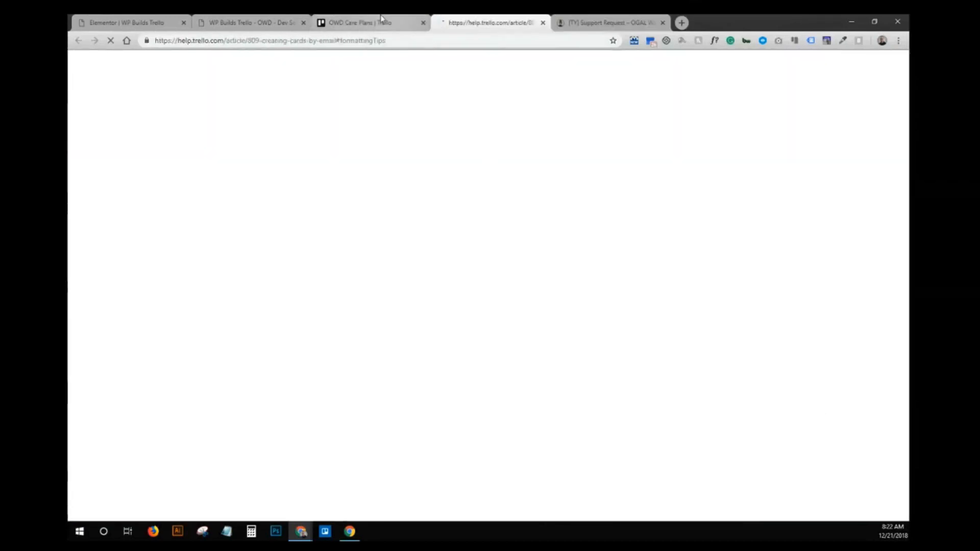
pyautogui.click(381, 18)
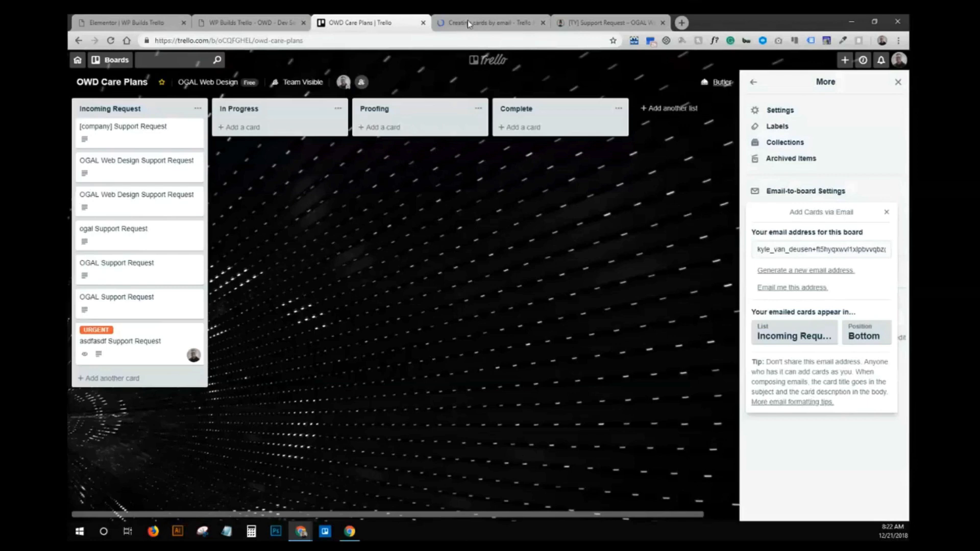
pyautogui.click(469, 23)
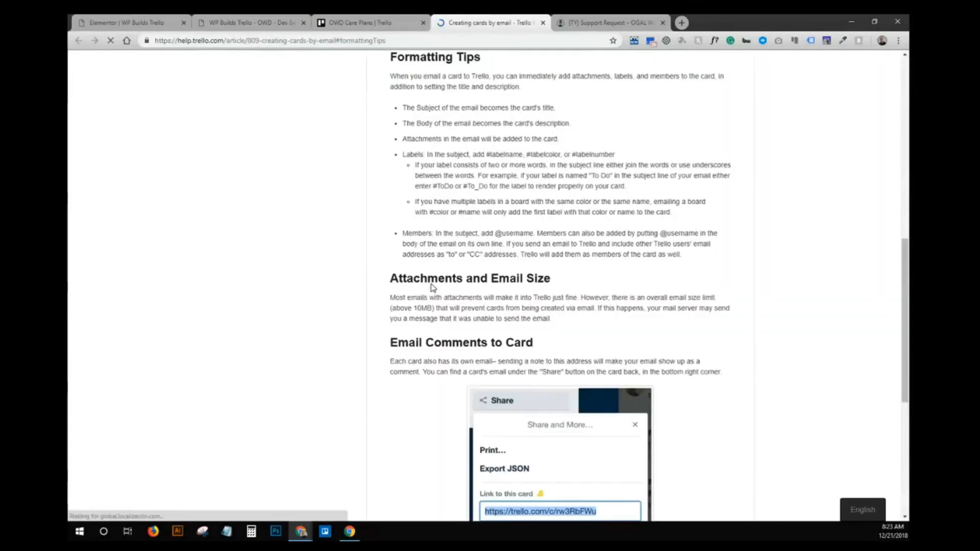
pyautogui.scroll(-6, 541, 183)
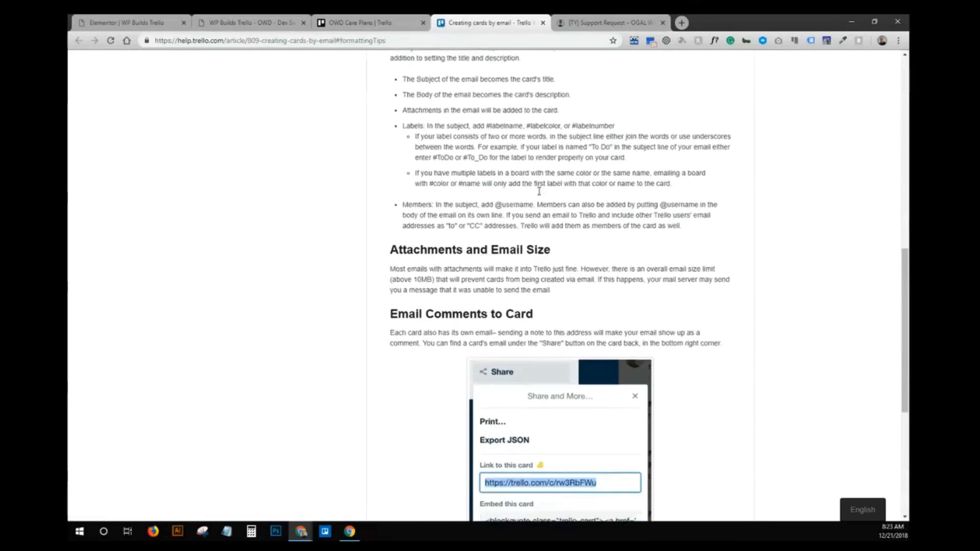
pyautogui.scroll(15, 540, 197)
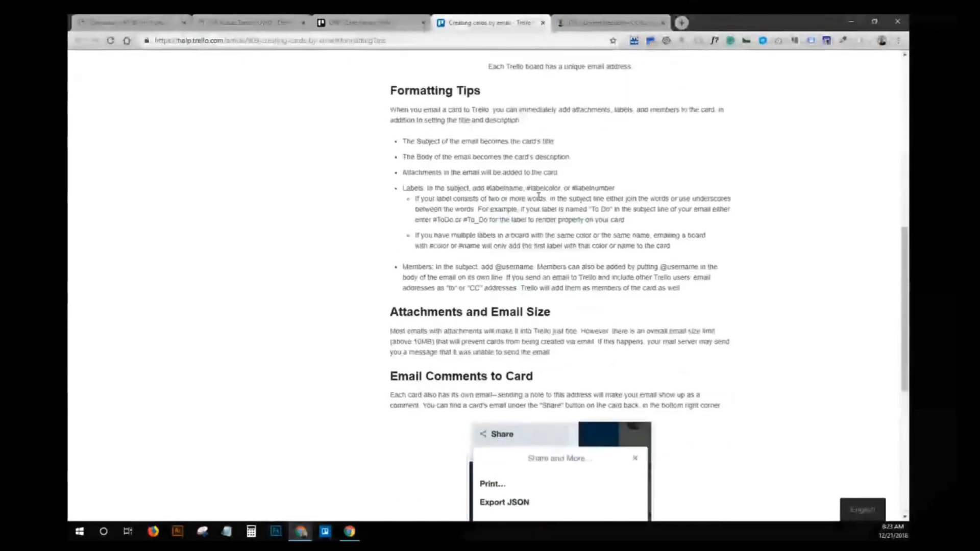
pyautogui.scroll(-4, 540, 199)
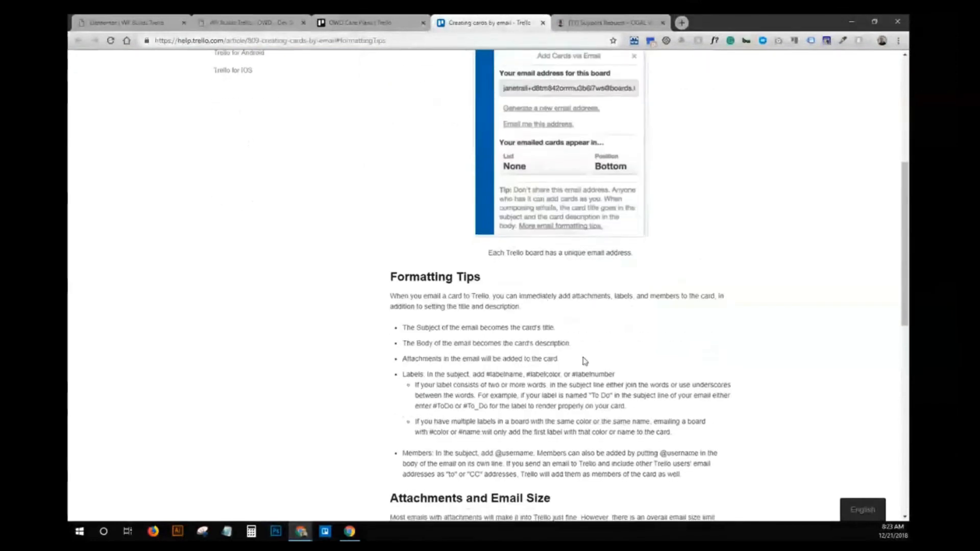
pyautogui.moveTo(485, 374); pyautogui.dragTo(524, 376)
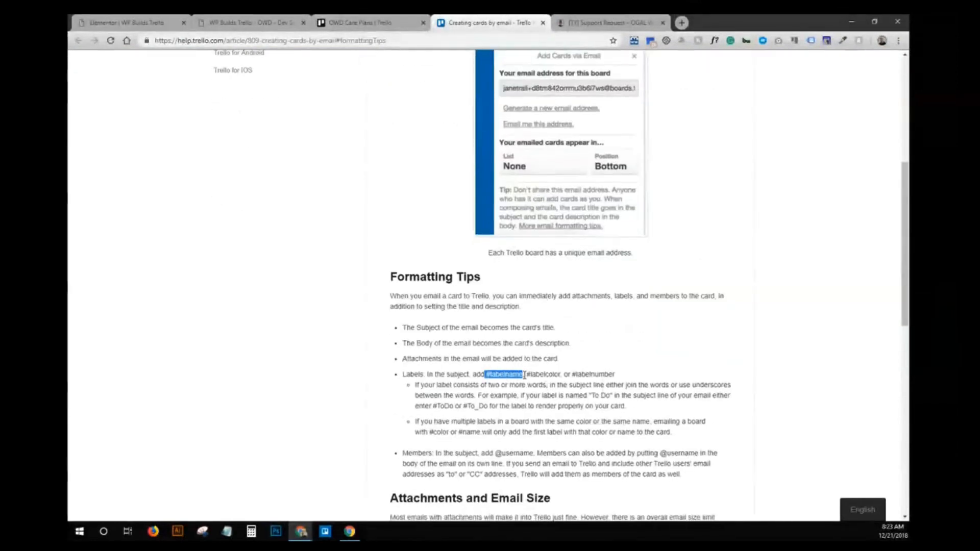
pyautogui.click(544, 405)
pyautogui.scroll(-1, 545, 402)
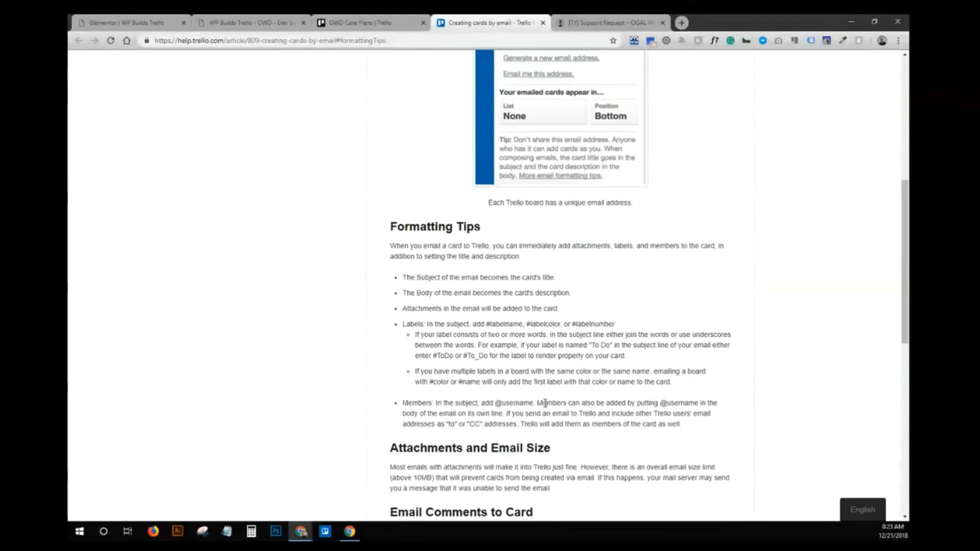
pyautogui.moveTo(531, 404)
pyautogui.mouseDown()
pyautogui.moveTo(408, 405)
pyautogui.moveTo(526, 406)
pyautogui.mouseUp()
pyautogui.click(422, 405)
pyautogui.click(524, 405)
pyautogui.moveTo(482, 309); pyautogui.dragTo(439, 307)
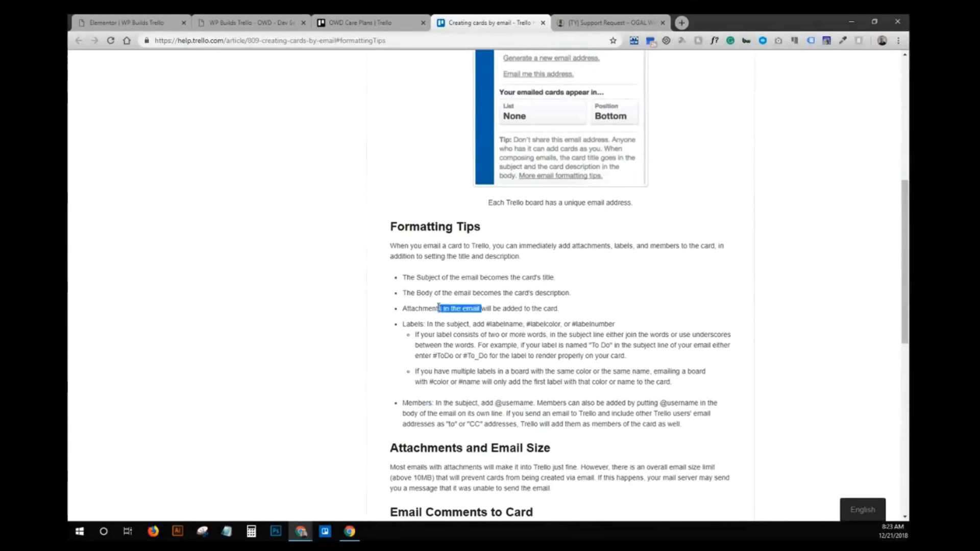
pyautogui.click(439, 307)
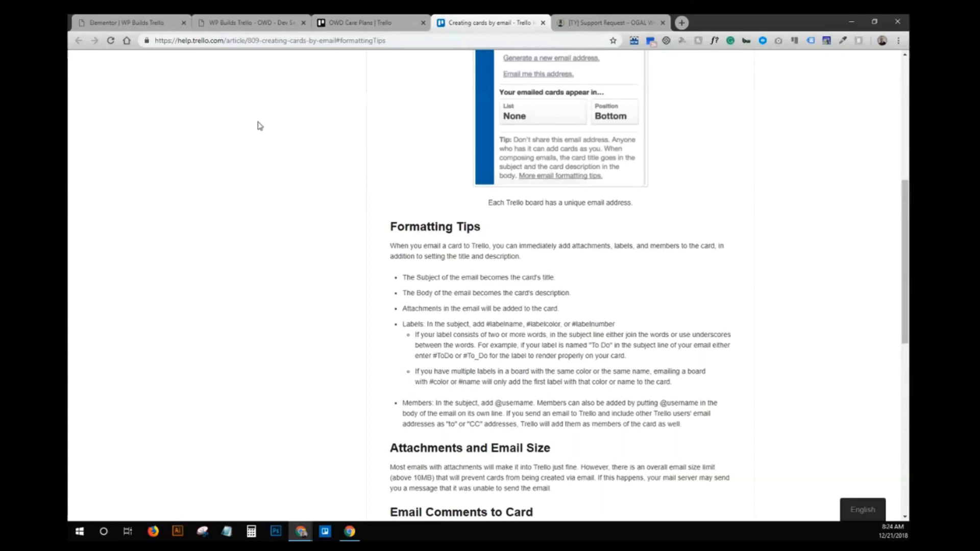
# - Review Elementor's form Email section: Trello board recipient and subject '[field id="company"] Support Request'
pyautogui.click(126, 18)
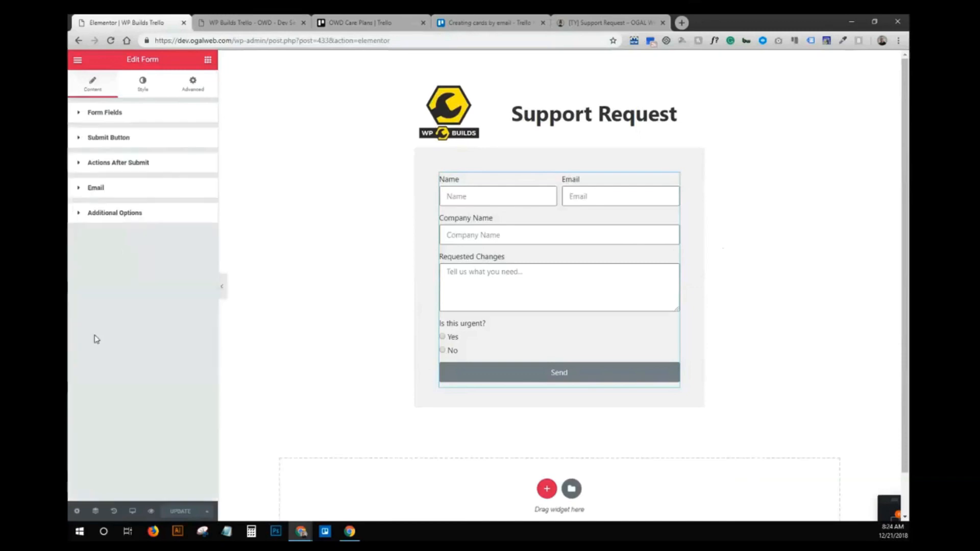
pyautogui.click(126, 192)
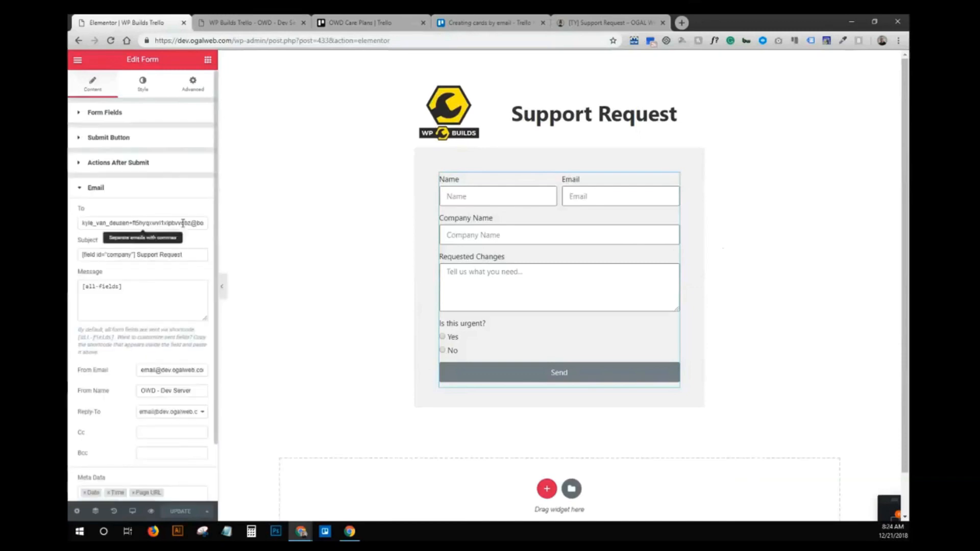
pyautogui.moveTo(148, 224); pyautogui.dragTo(180, 225)
pyautogui.click(204, 223)
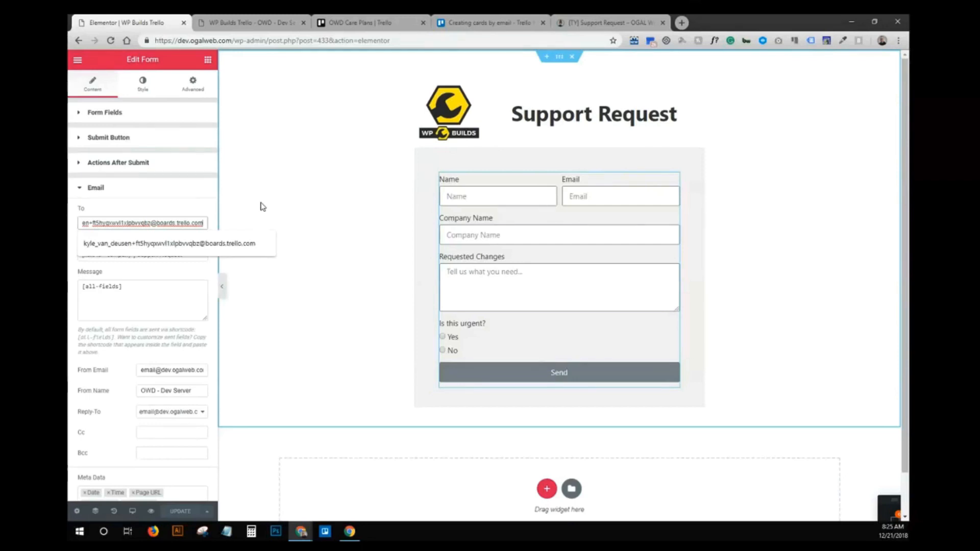
pyautogui.click(169, 243)
pyautogui.scroll(-1, 174, 332)
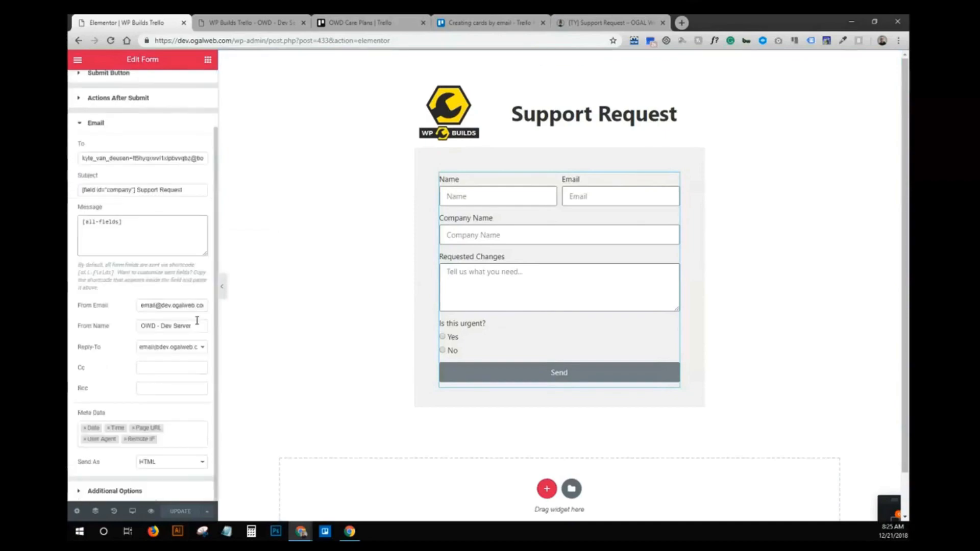